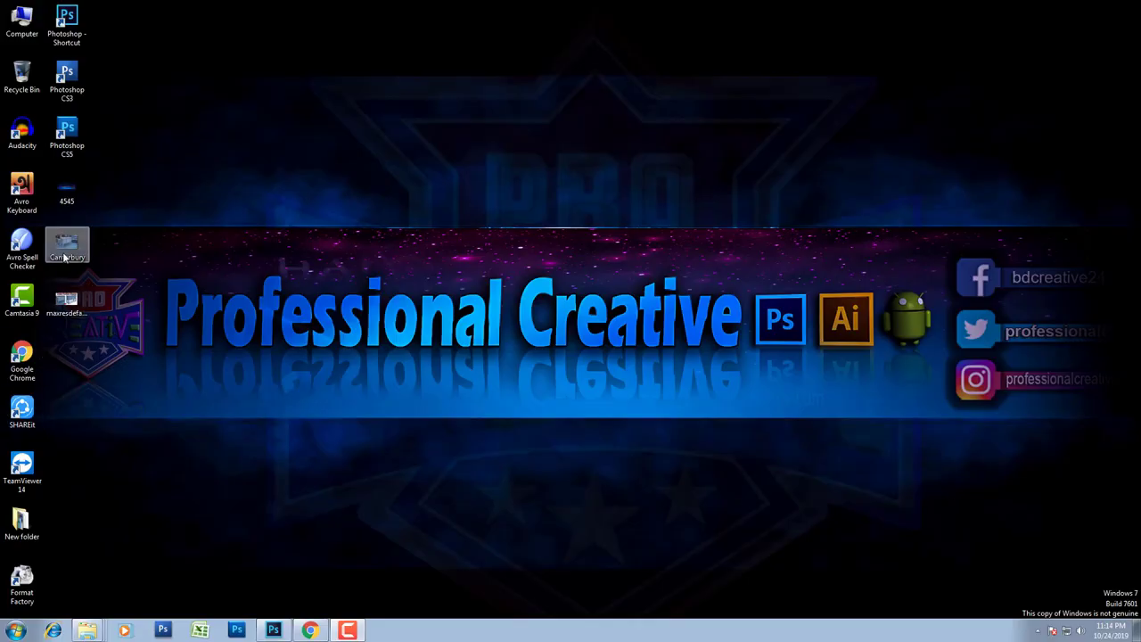
# Step: Open the Canterbury.jpg sideboard photo in Photoshop from the desktop
pyautogui.moveTo(67, 245)
pyautogui.mouseDown()
pyautogui.moveTo(258, 514)
pyautogui.moveTo(464, 400)
pyautogui.mouseUp()
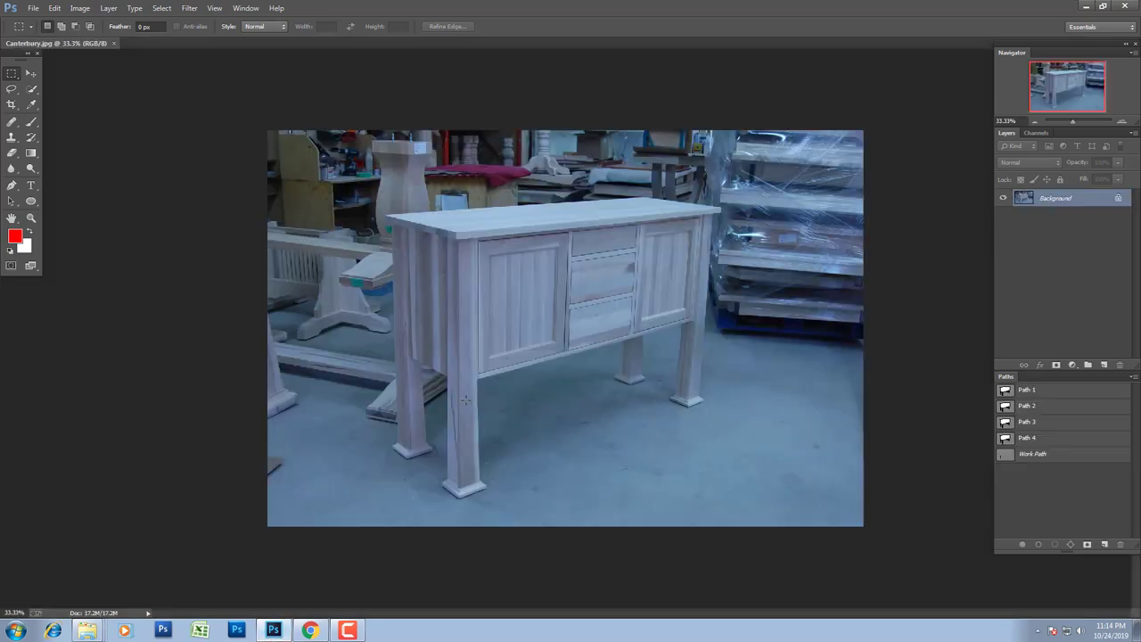
# Step: View the photo full-screen with menus, zoomed in, with the Pen tool and Path 1 active
pyautogui.press('f')
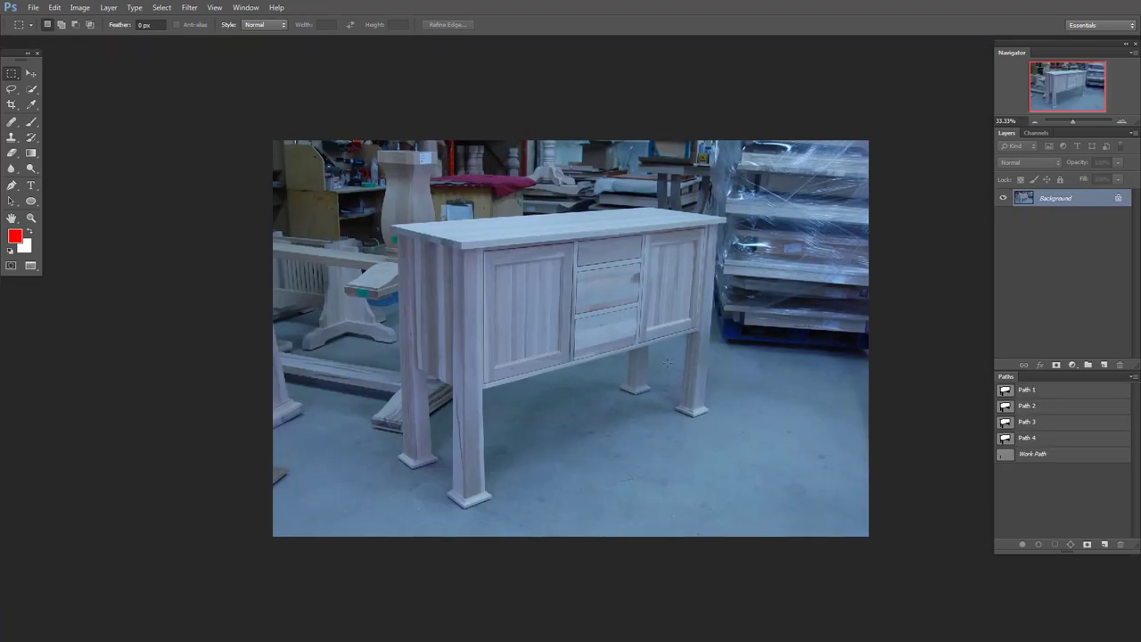
pyautogui.scroll(2, 666, 363)
pyautogui.scroll(1, 665, 364)
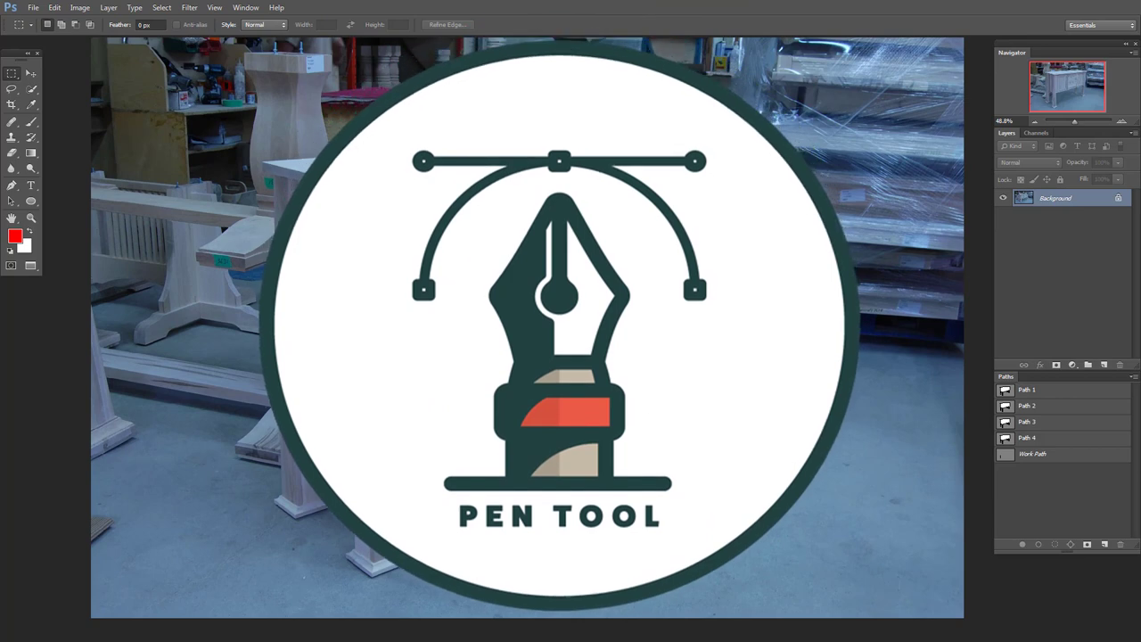
pyautogui.press('p')
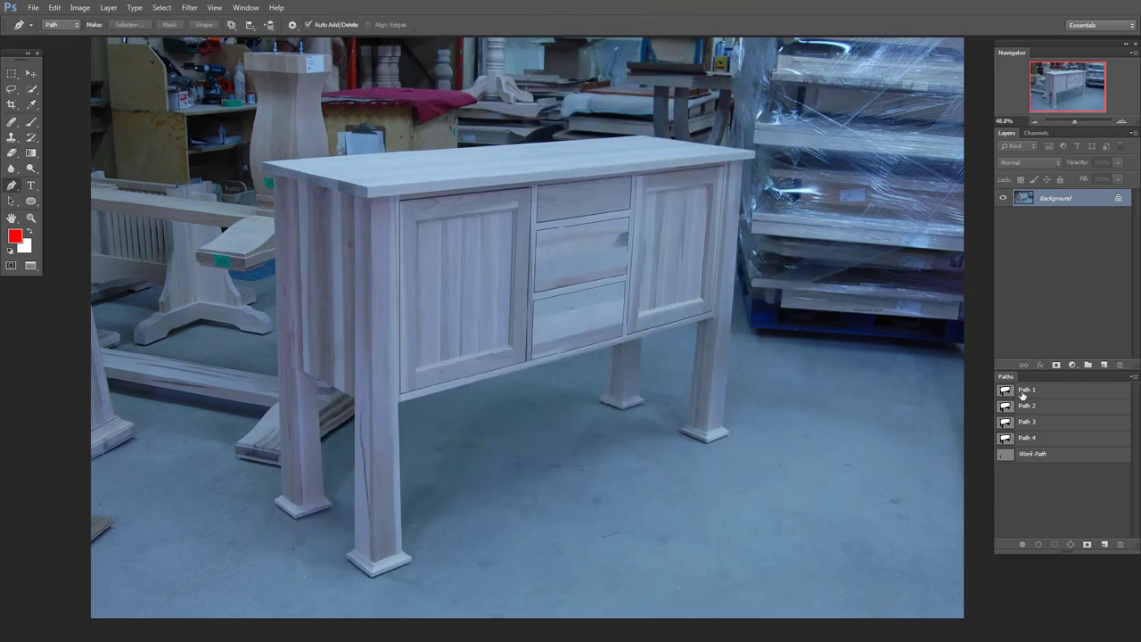
pyautogui.click(1020, 390)
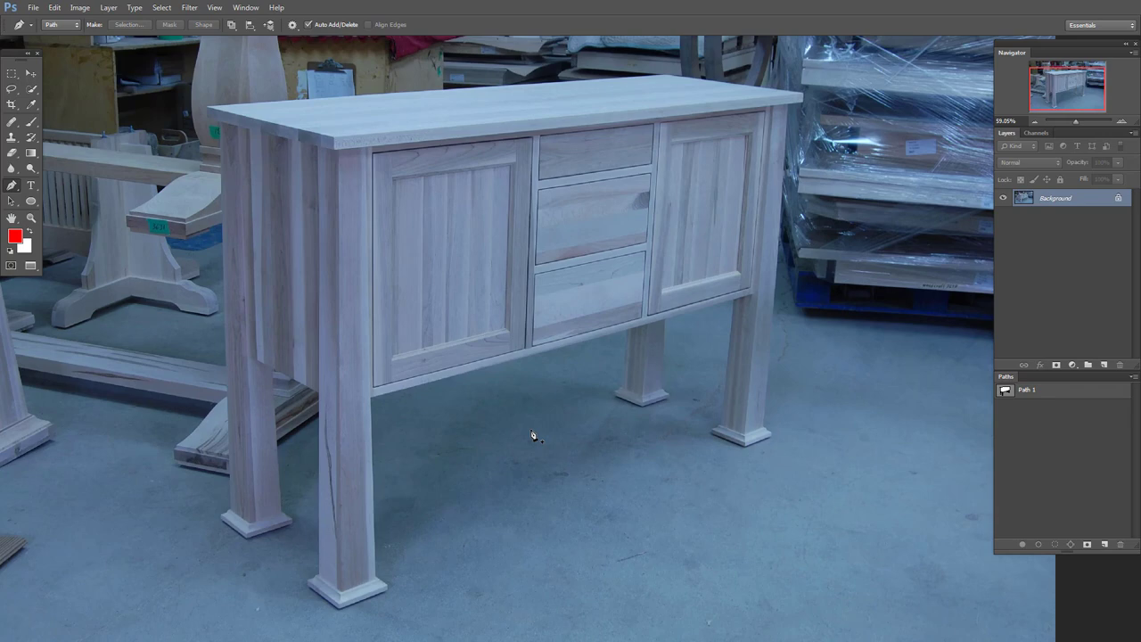
# Step: Load Path 1 as a slightly feathered selection and copy the cabinet to Layer 1
pyautogui.click(1007, 395)
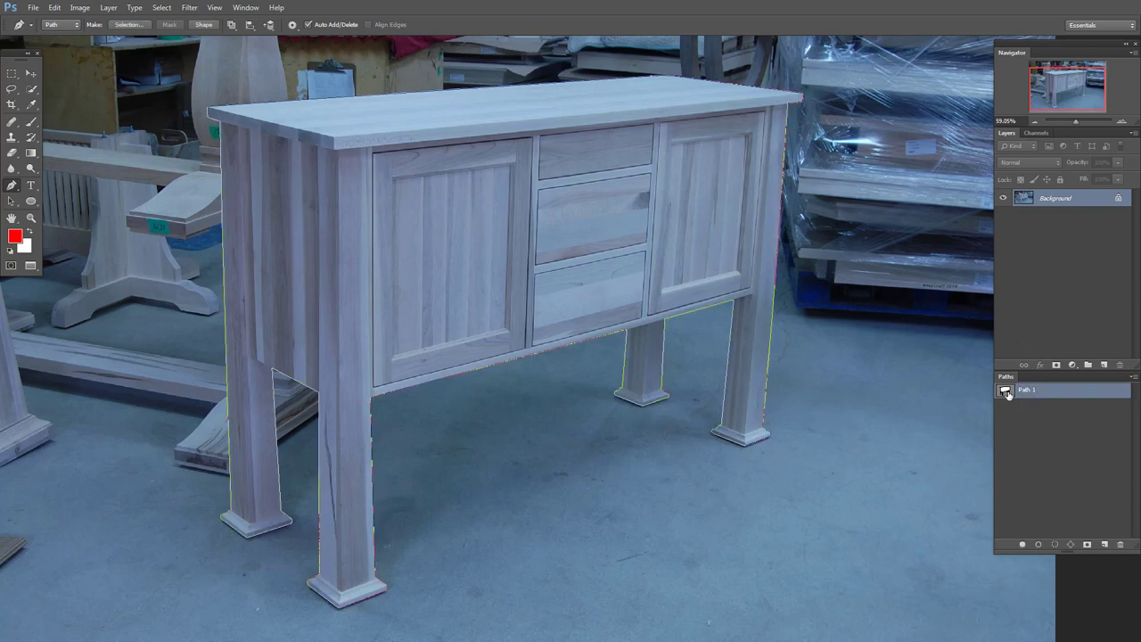
pyautogui.keyDown('ctrl'); pyautogui.click(1005, 392); pyautogui.keyUp('ctrl')
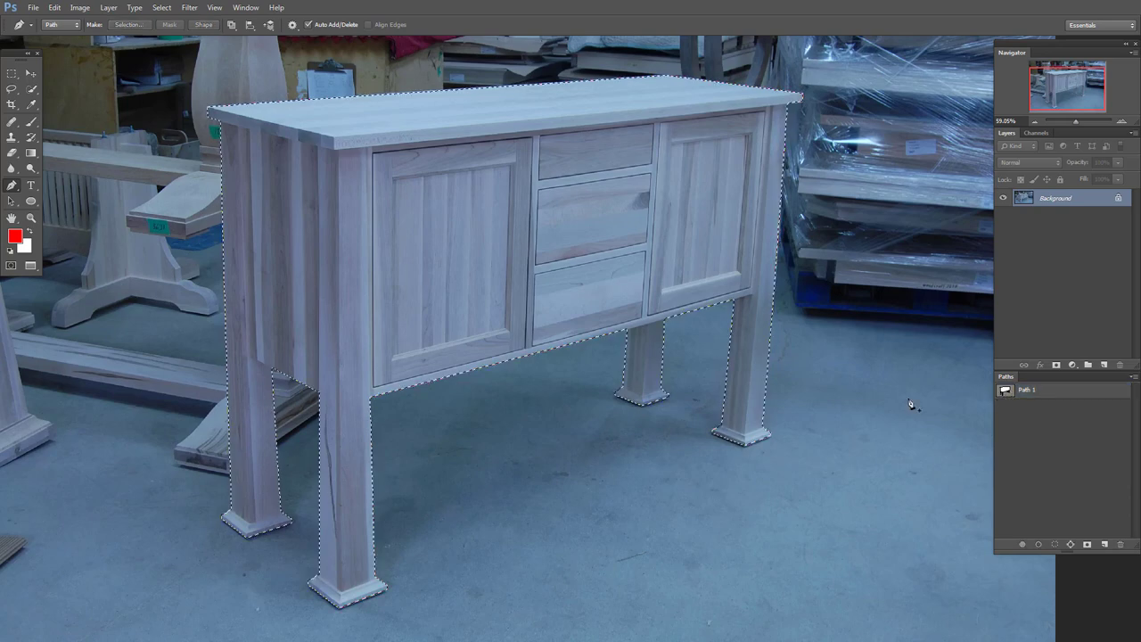
pyautogui.scroll(-1, 820, 412)
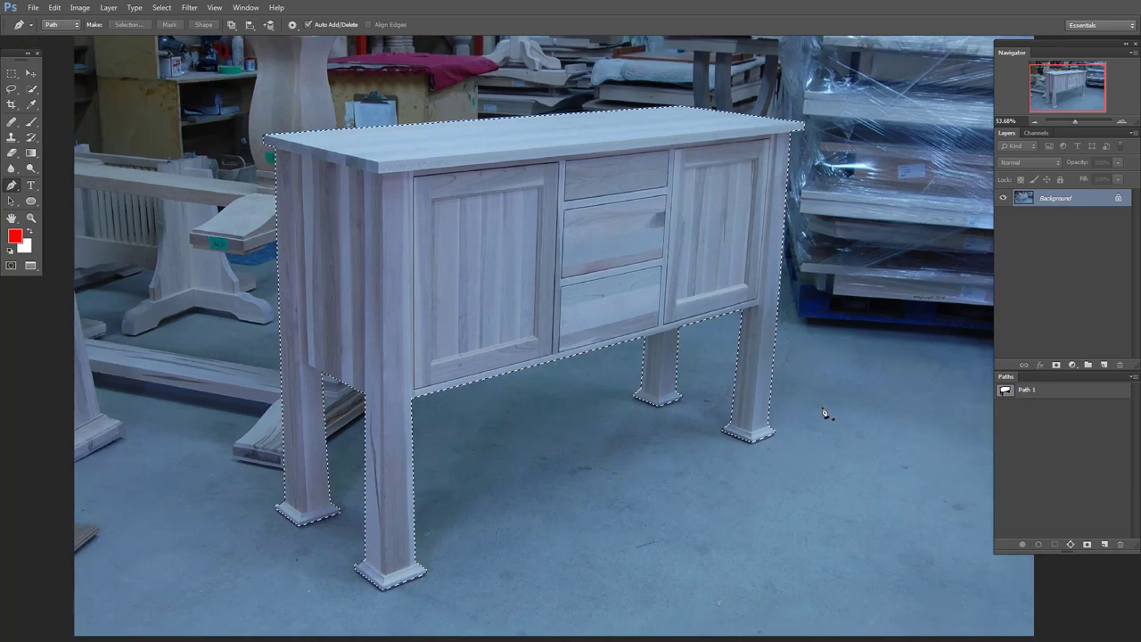
pyautogui.hotkey('shift', 'F6')
pyautogui.press('Return')
pyautogui.hotkey('ctrl', 'j')
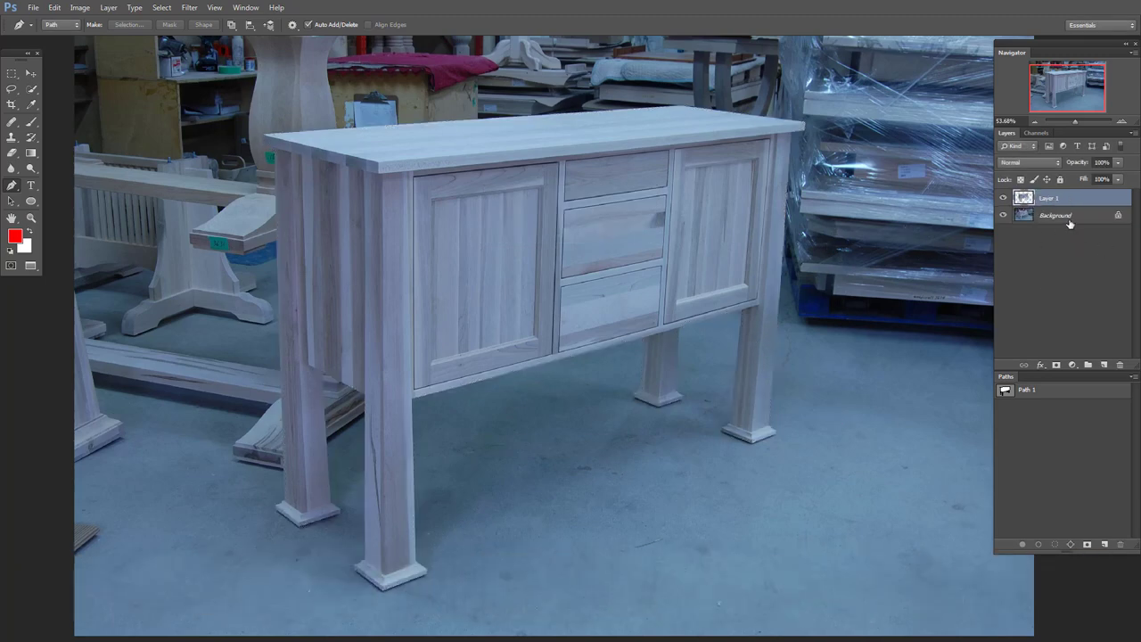
# Step: Add a white Solid Color fill layer above the Background layer
pyautogui.click(1065, 216)
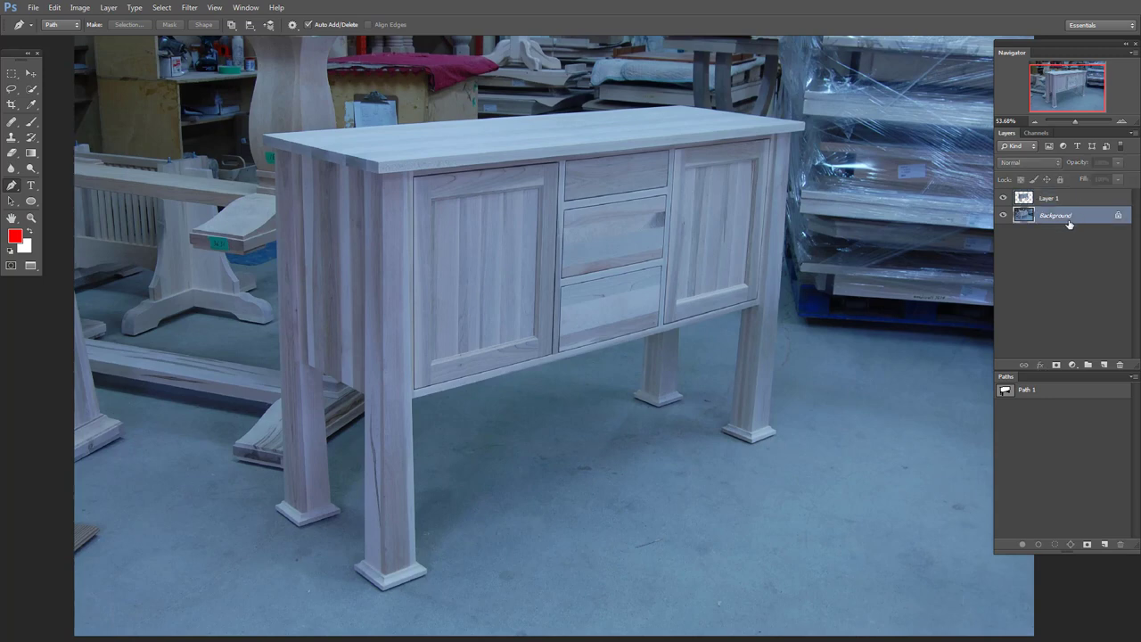
pyautogui.click(1072, 364)
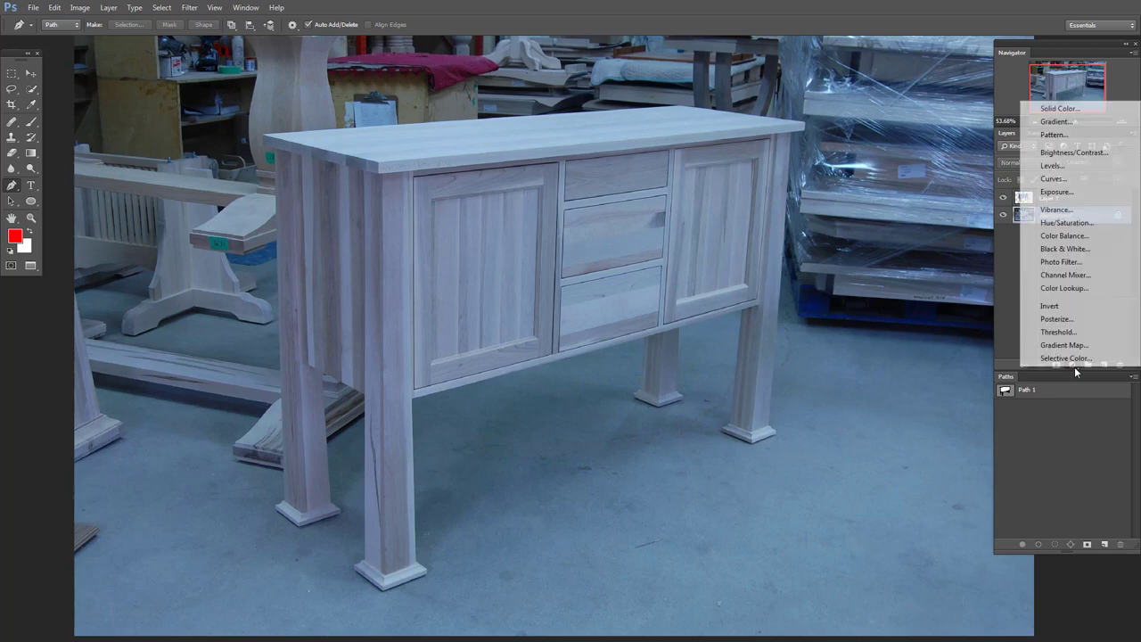
pyautogui.click(1059, 108)
pyautogui.moveTo(733, 374); pyautogui.dragTo(314, 233)
pyautogui.press('Return')
pyautogui.press('p')
pyautogui.scroll(-5, 692, 400)
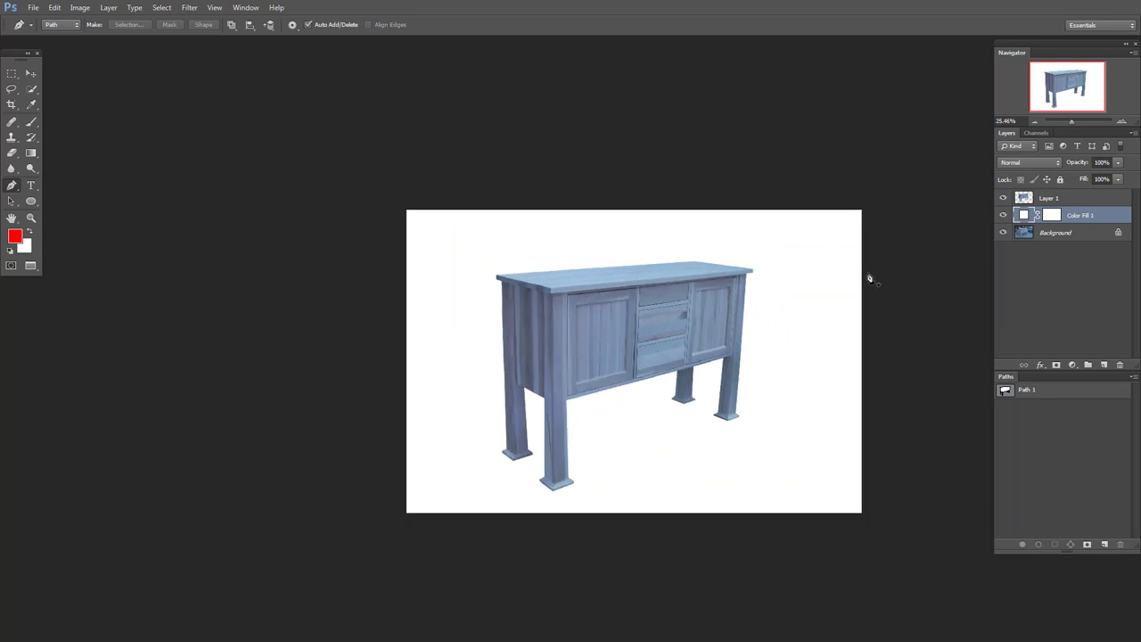
pyautogui.scroll(3, 618, 451)
pyautogui.scroll(-1, 633, 454)
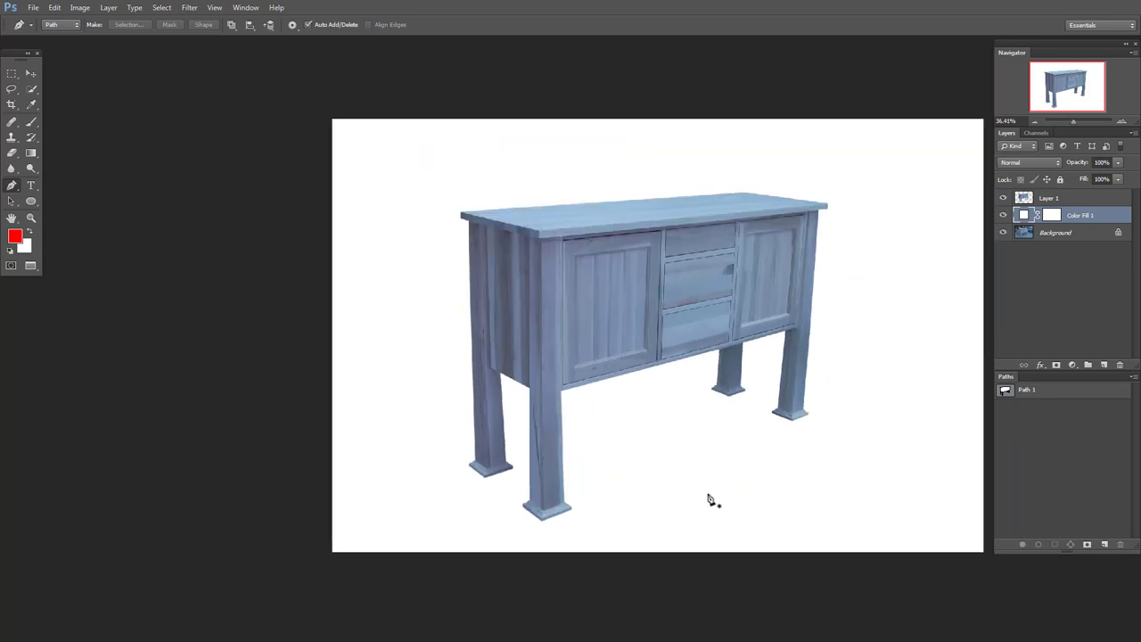
pyautogui.hscroll(1, 606, 477)
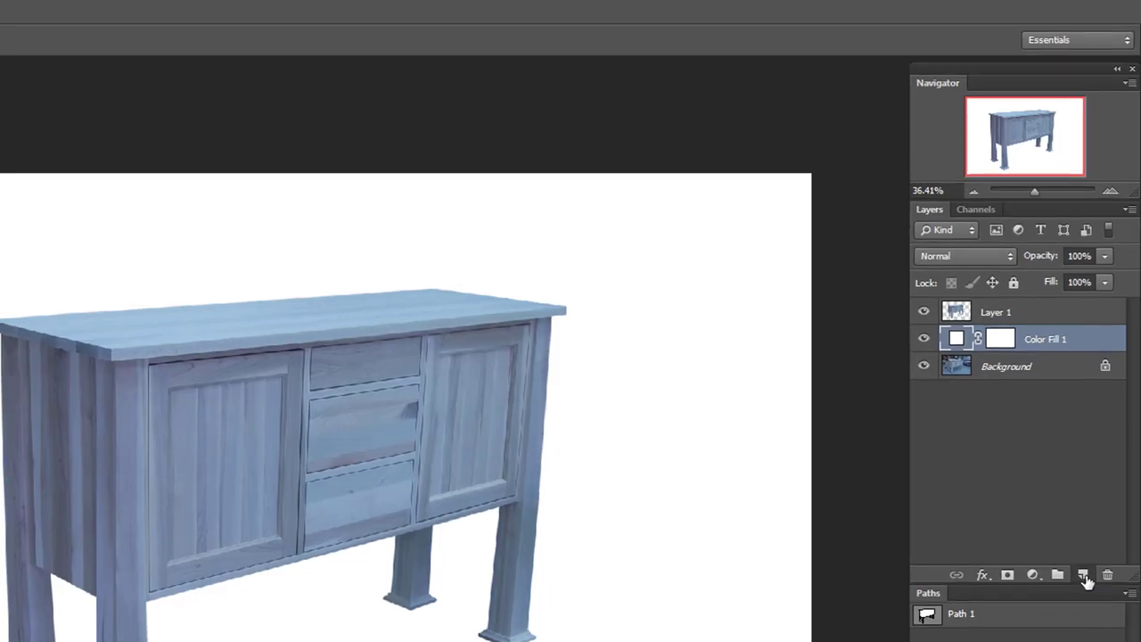
# Step: On a new Layer 2, draw a closed Pen path joining the cabinet's four feet
pyautogui.click(1104, 366)
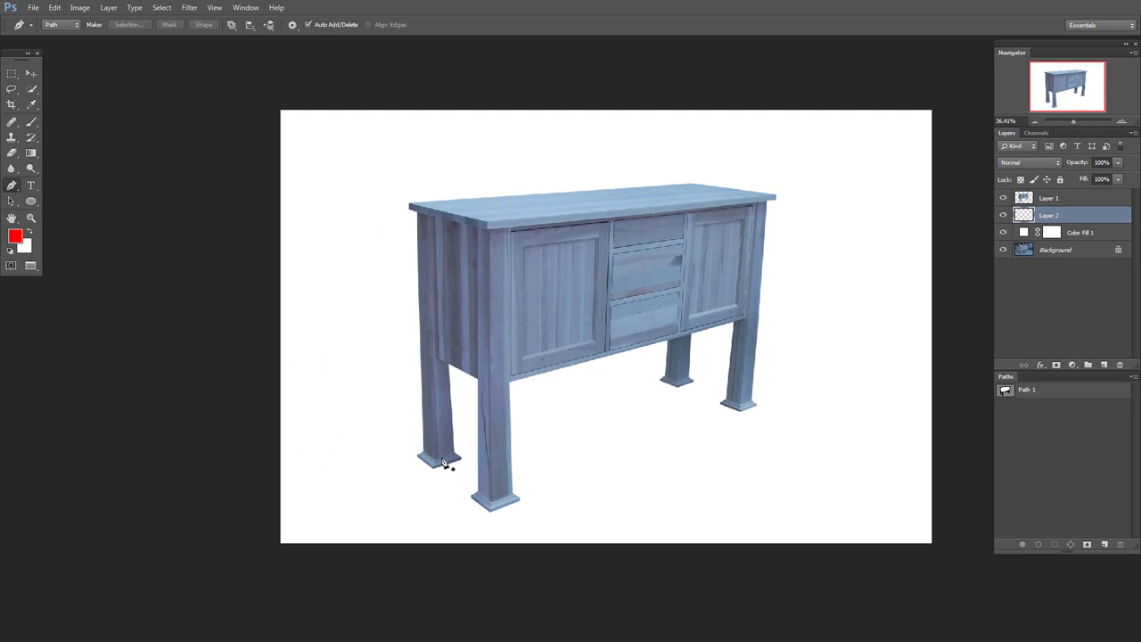
pyautogui.click(441, 458)
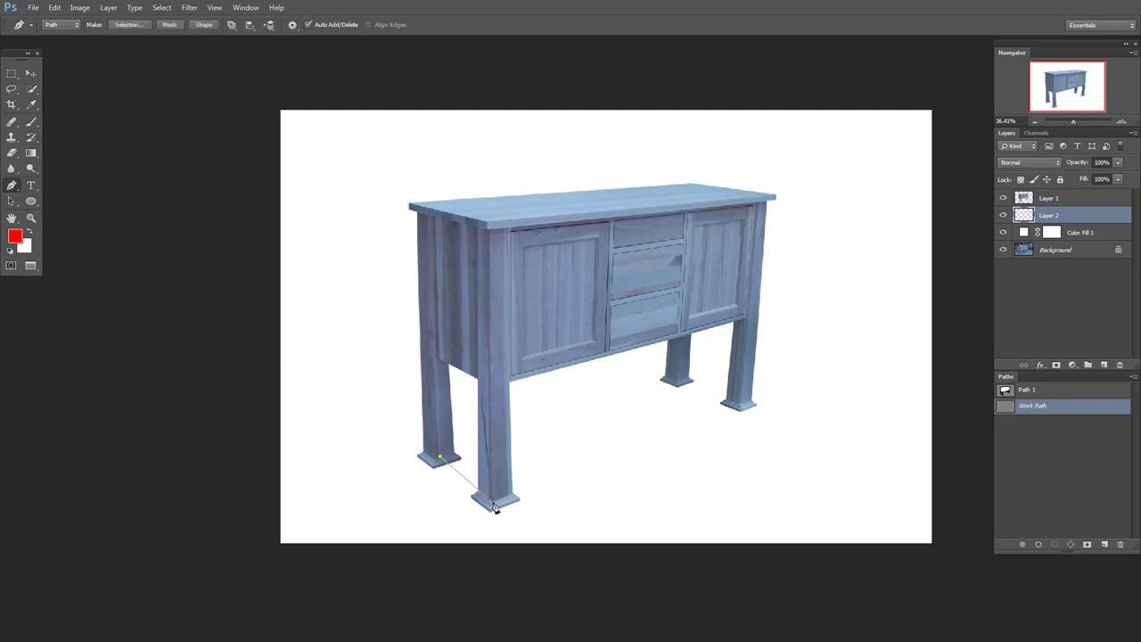
pyautogui.click(492, 501)
pyautogui.click(738, 404)
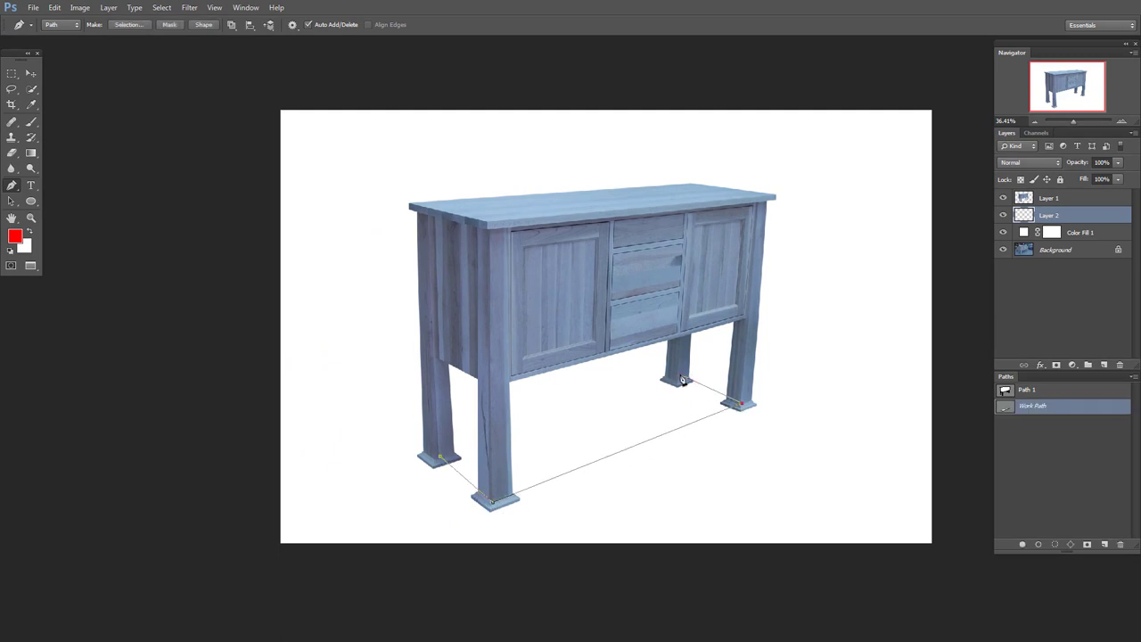
pyautogui.click(679, 376)
pyautogui.click(440, 458)
pyautogui.scroll(-1, 691, 494)
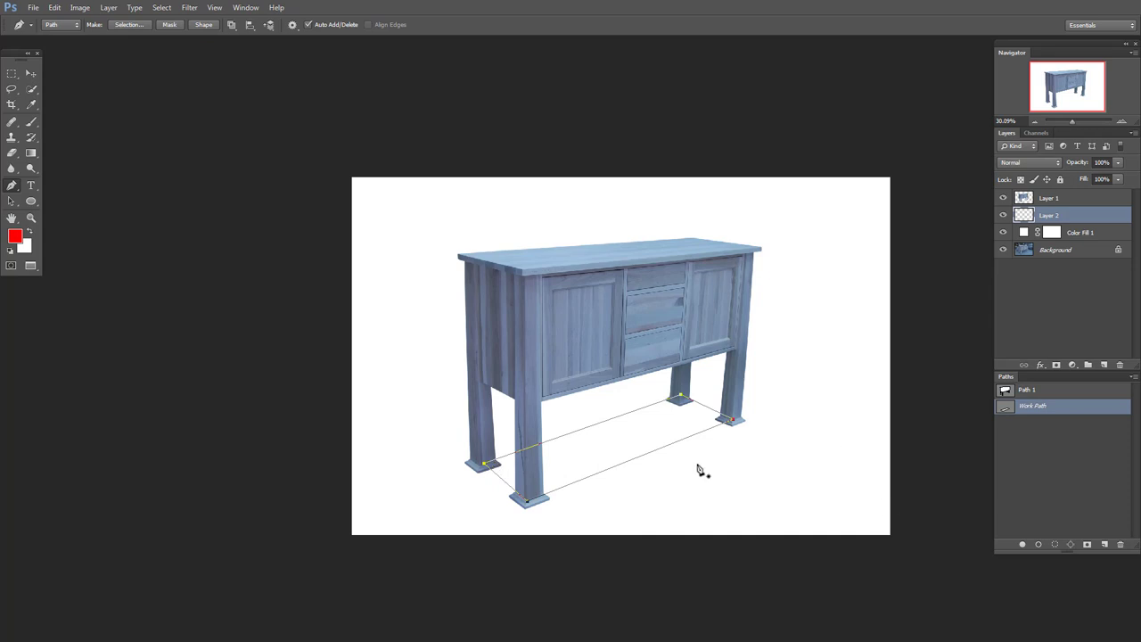
# Step: Turn the path into a 20 px feathered selection, fill it with black, and deselect
pyautogui.keyDown('ctrl'); pyautogui.click(1007, 409); pyautogui.keyUp('ctrl')
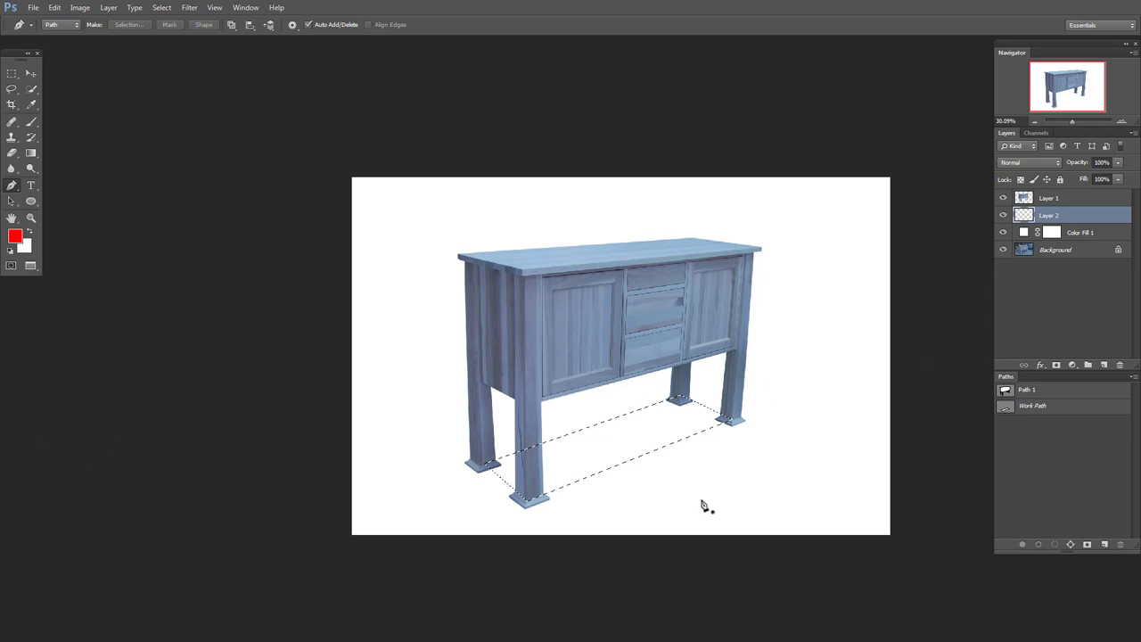
pyautogui.hotkey('shift', 'F6')
pyautogui.write('20')
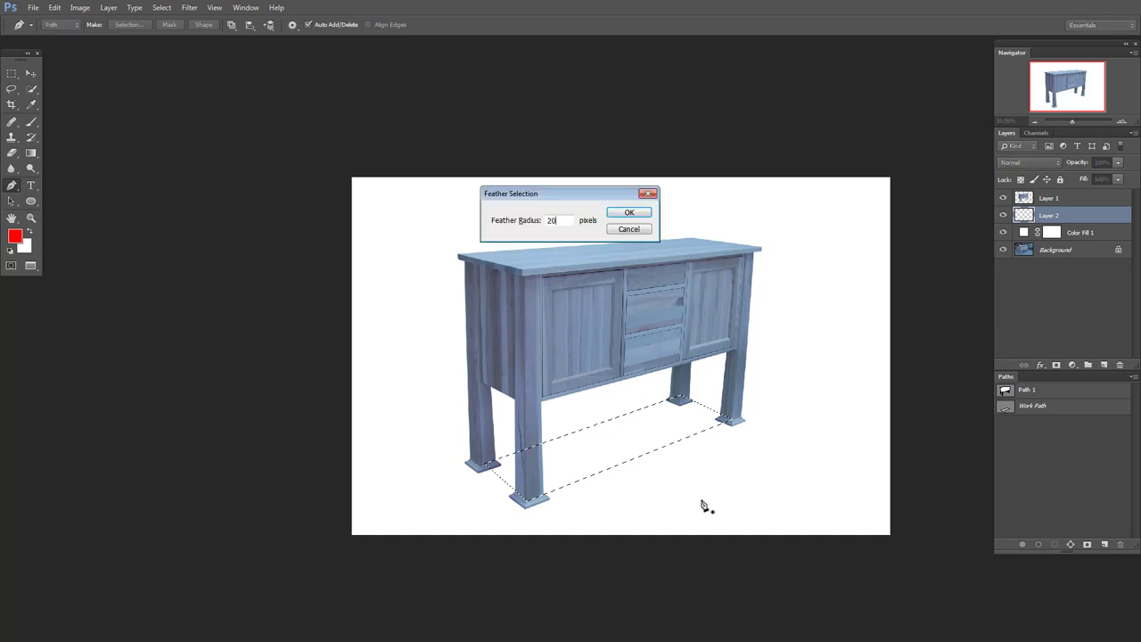
pyautogui.press('Return')
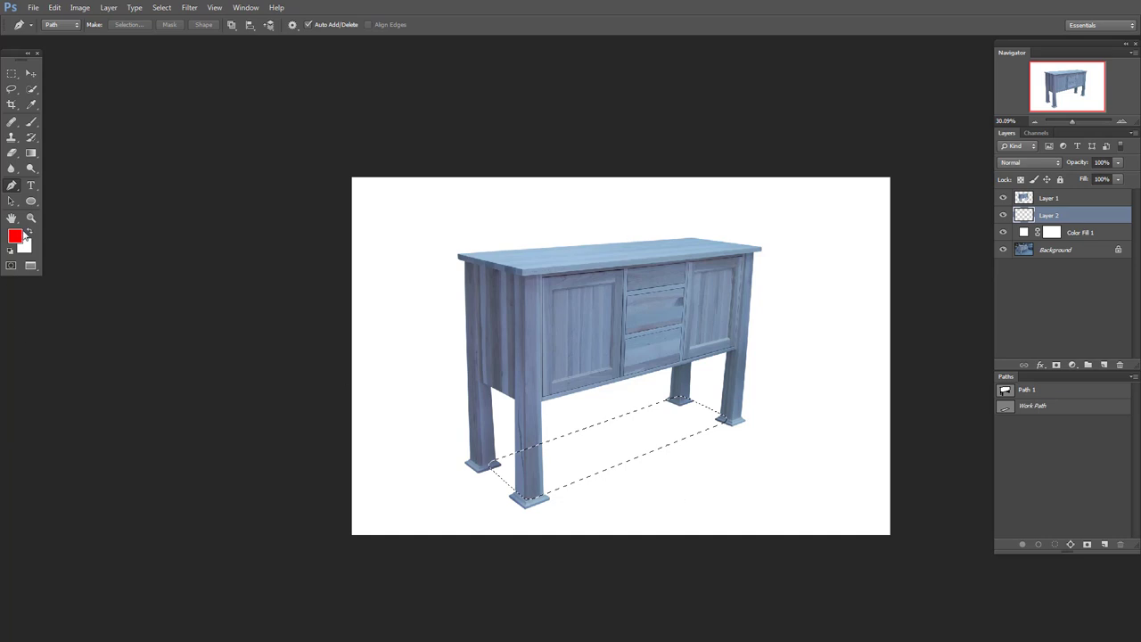
pyautogui.press('d')
pyautogui.hotkey('alt', 'BackSpace')
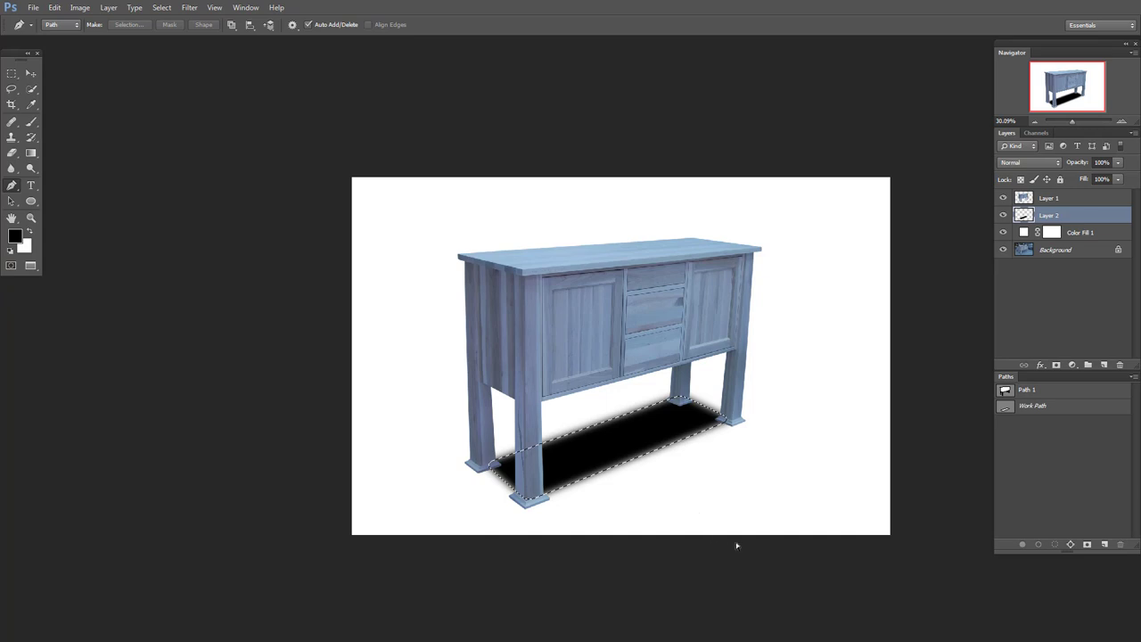
pyautogui.hotkey('ctrl', 'd')
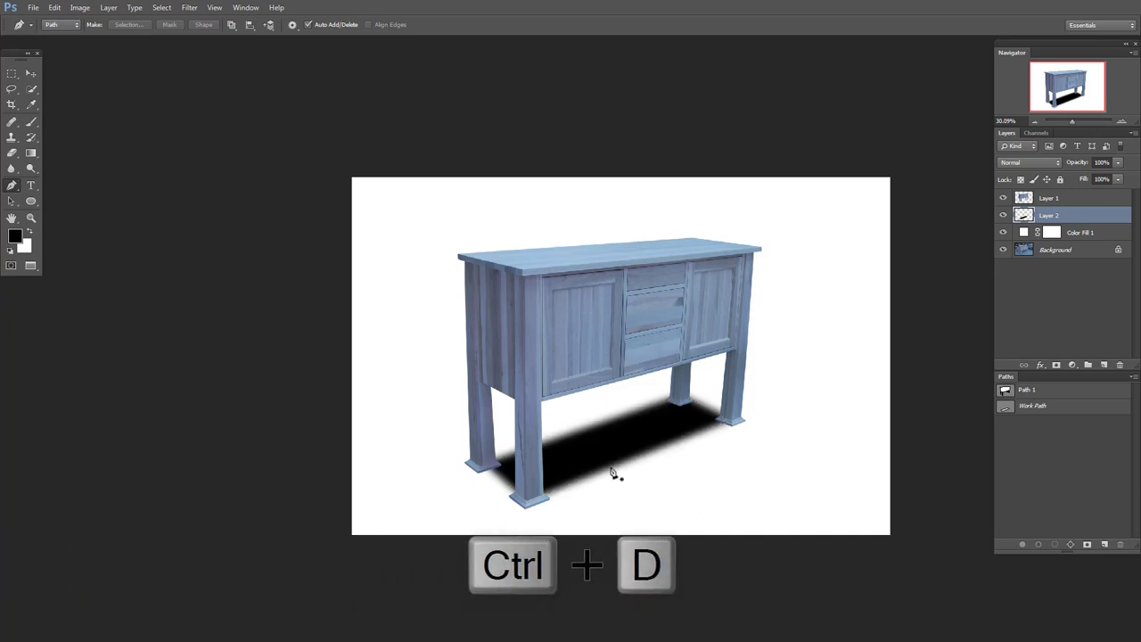
pyautogui.scroll(2, 615, 473)
pyautogui.scroll(-1, 615, 473)
pyautogui.scroll(-1, 615, 473)
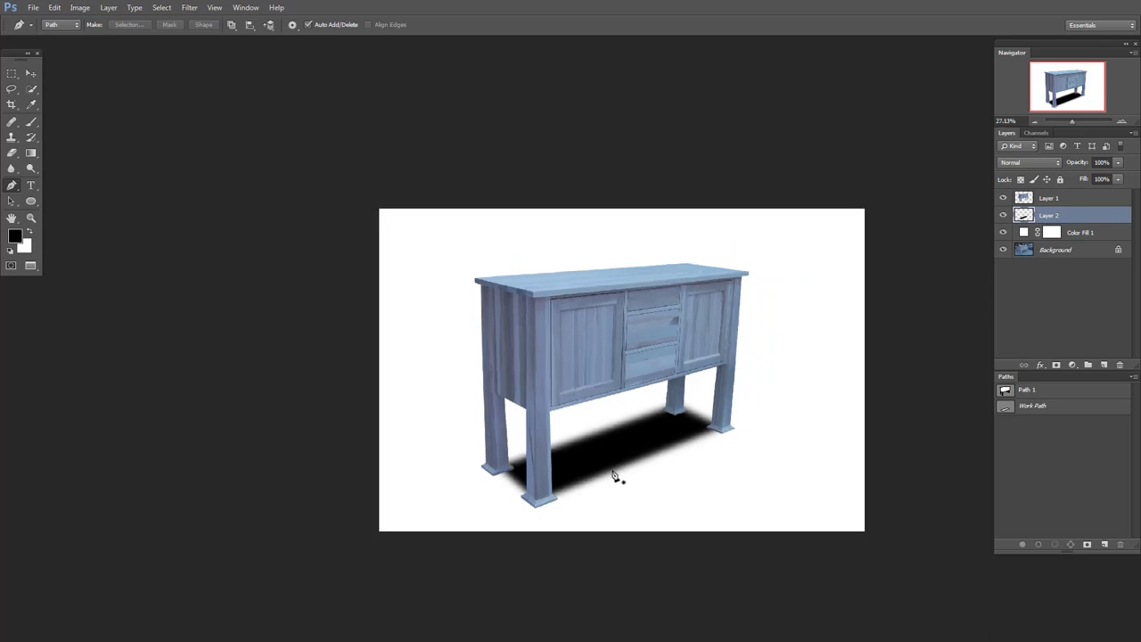
pyautogui.scroll(2, 615, 476)
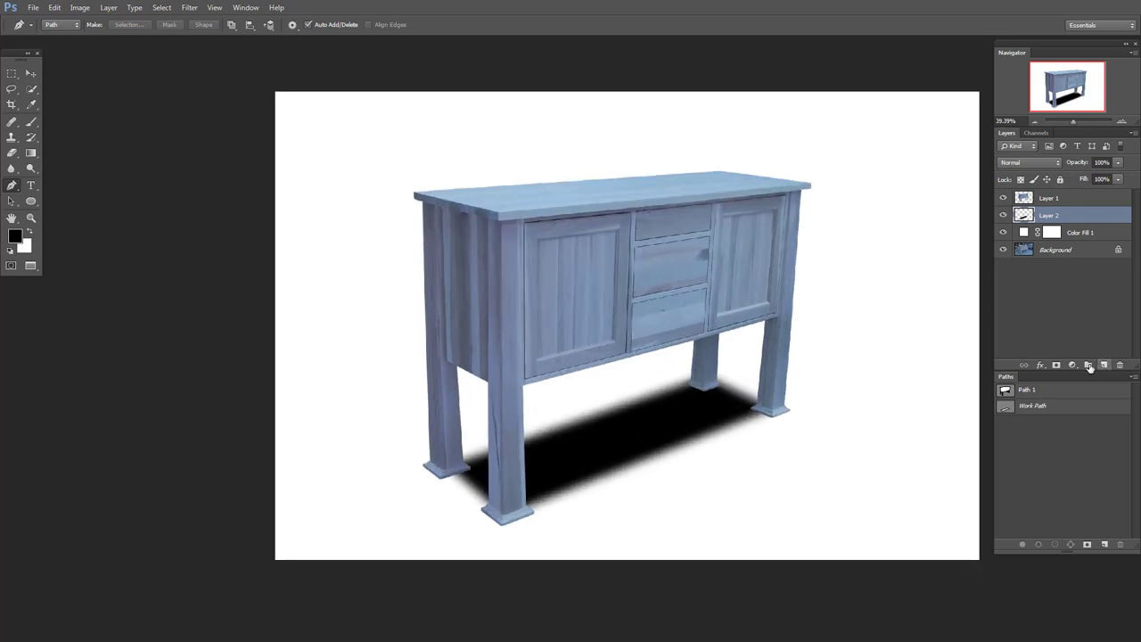
pyautogui.click(1080, 165)
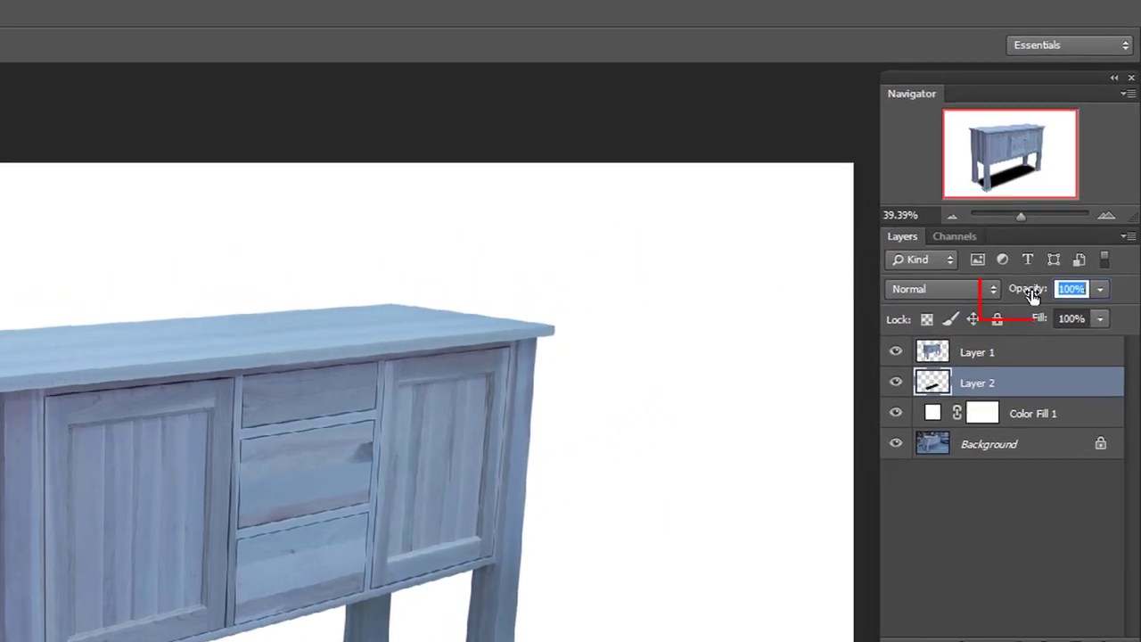
# Step: Set the Layer 2 shadow opacity to 15%
pyautogui.write('10')
pyautogui.press('Return')
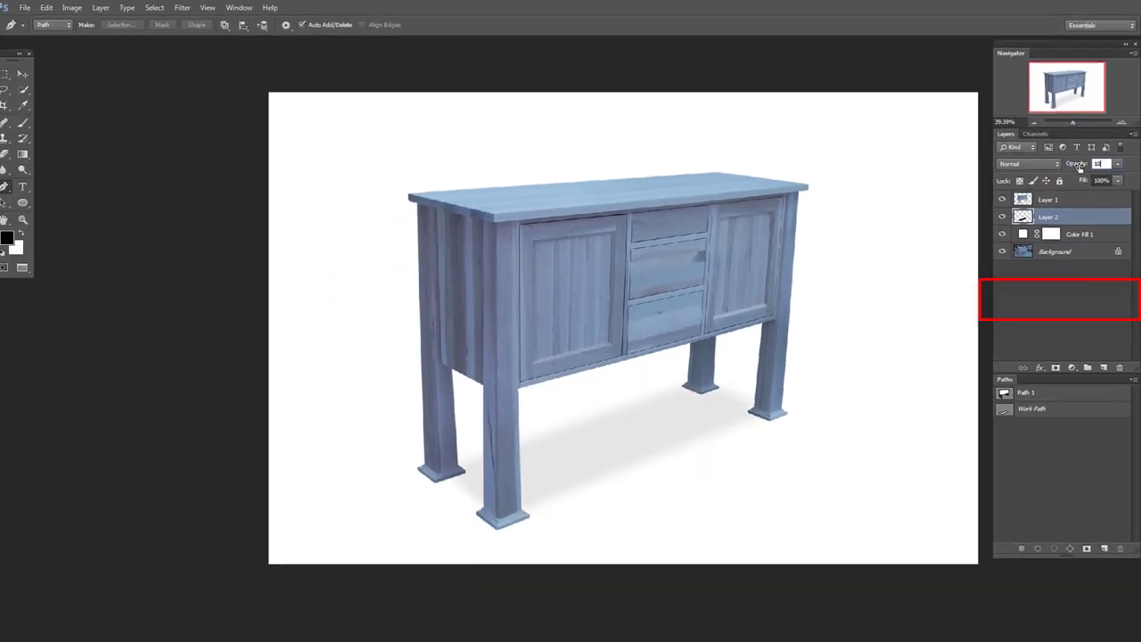
pyautogui.scroll(1, 728, 446)
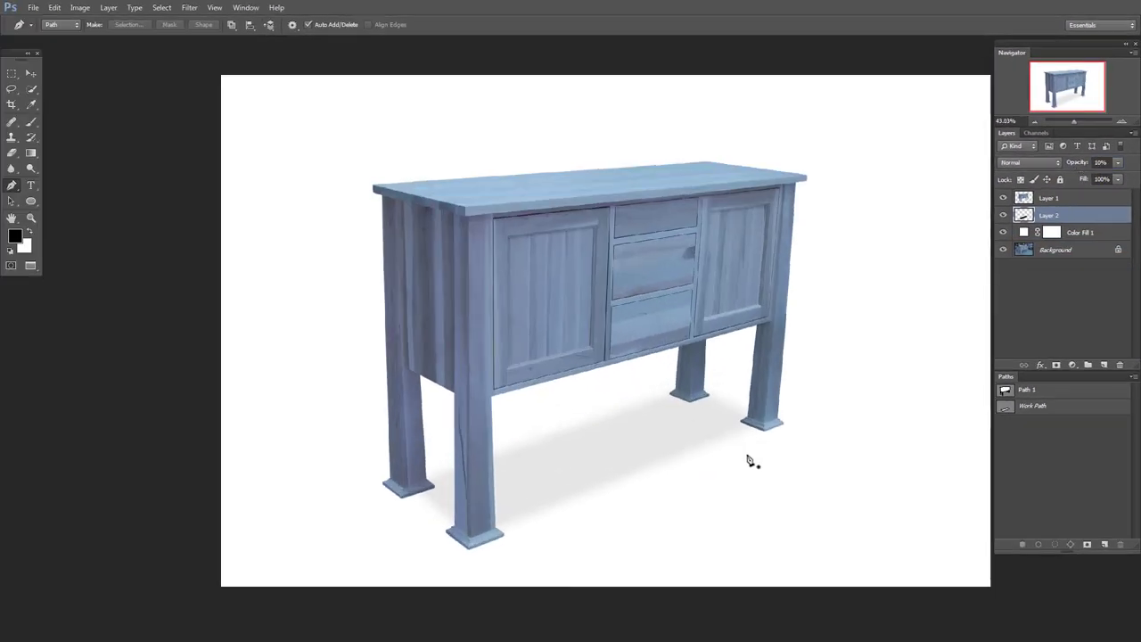
pyautogui.scroll(1, 704, 463)
pyautogui.scroll(1, 646, 463)
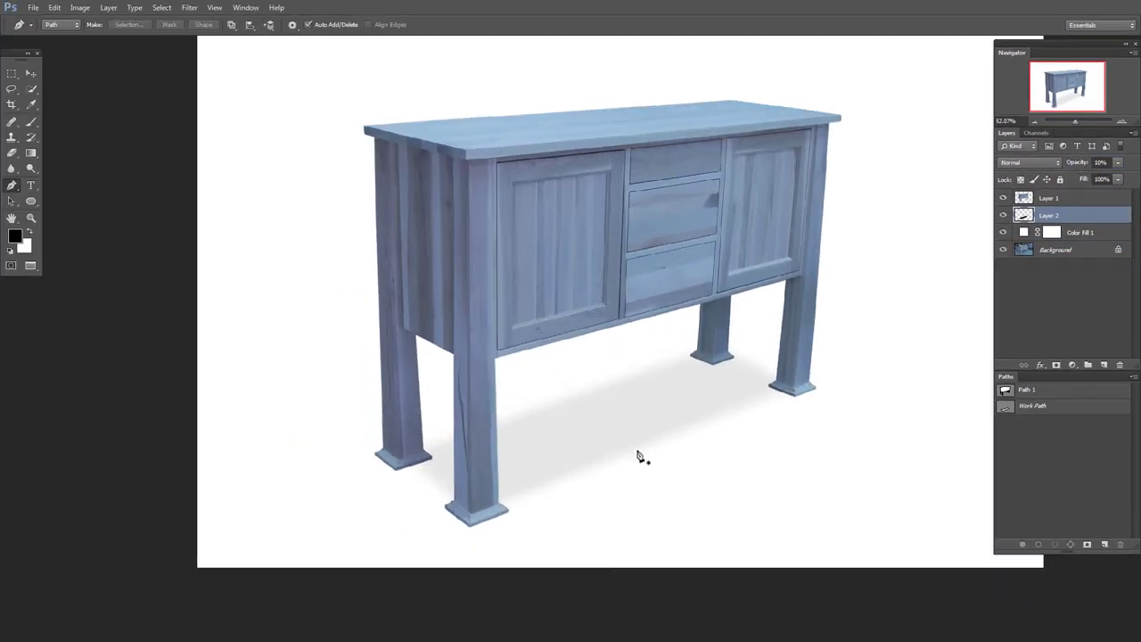
pyautogui.scroll(1, 639, 458)
pyautogui.moveTo(1072, 164); pyautogui.dragTo(1076, 165)
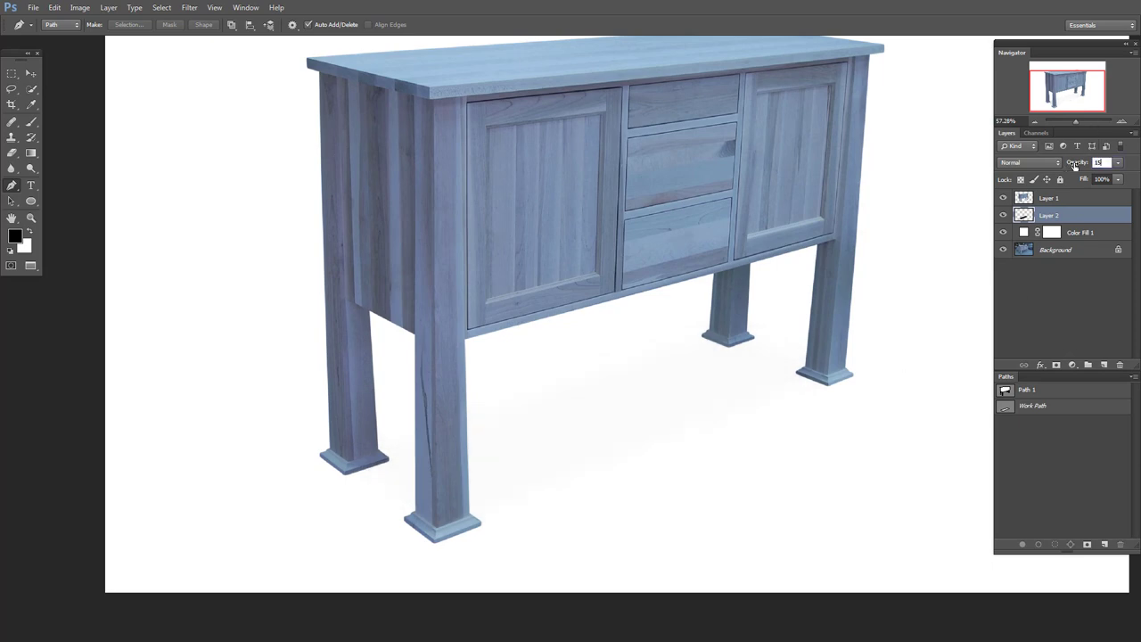
pyautogui.scroll(-2, 932, 229)
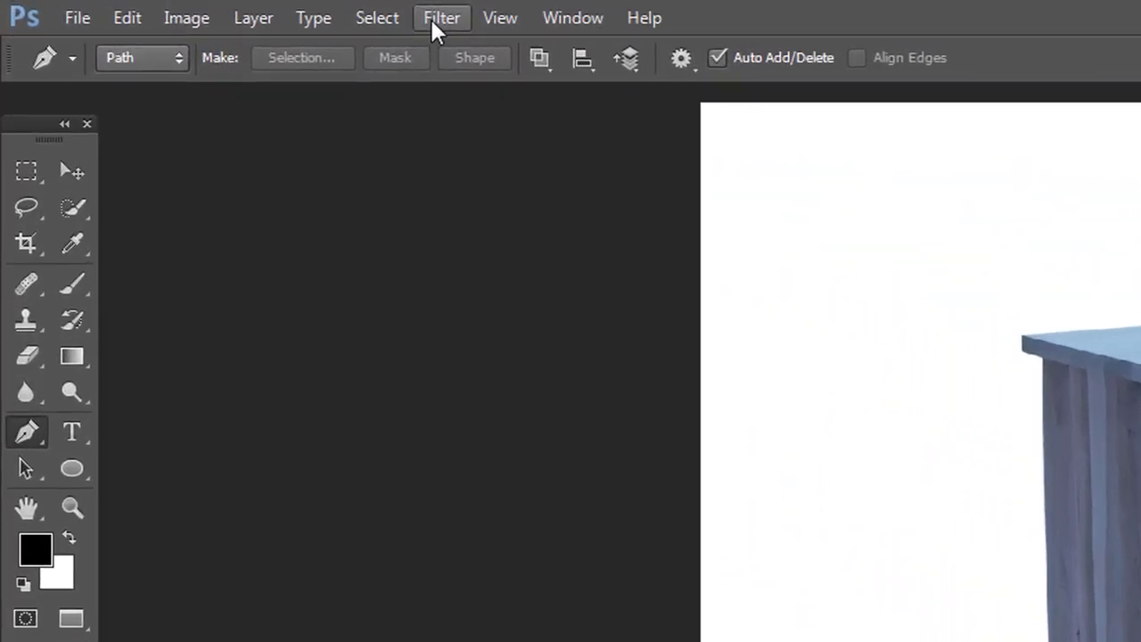
# Step: Gaussian-blur the Layer 2 shadow at about 15.5 px and add an empty Layer 3 above
pyautogui.click(187, 9)
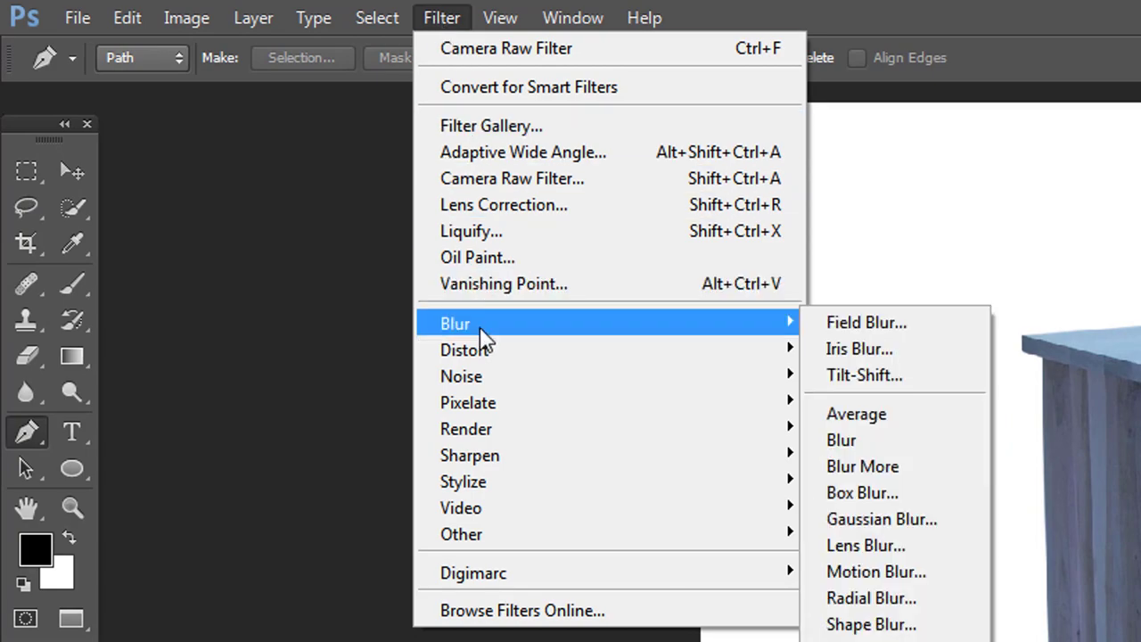
pyautogui.moveTo(195, 138)
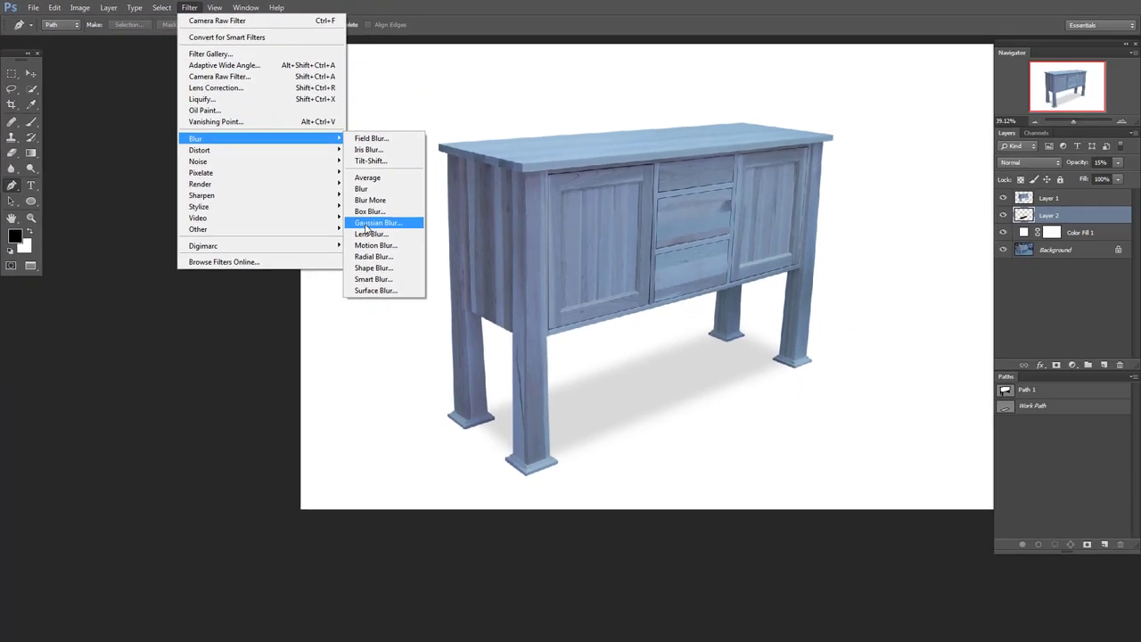
pyautogui.click(374, 223)
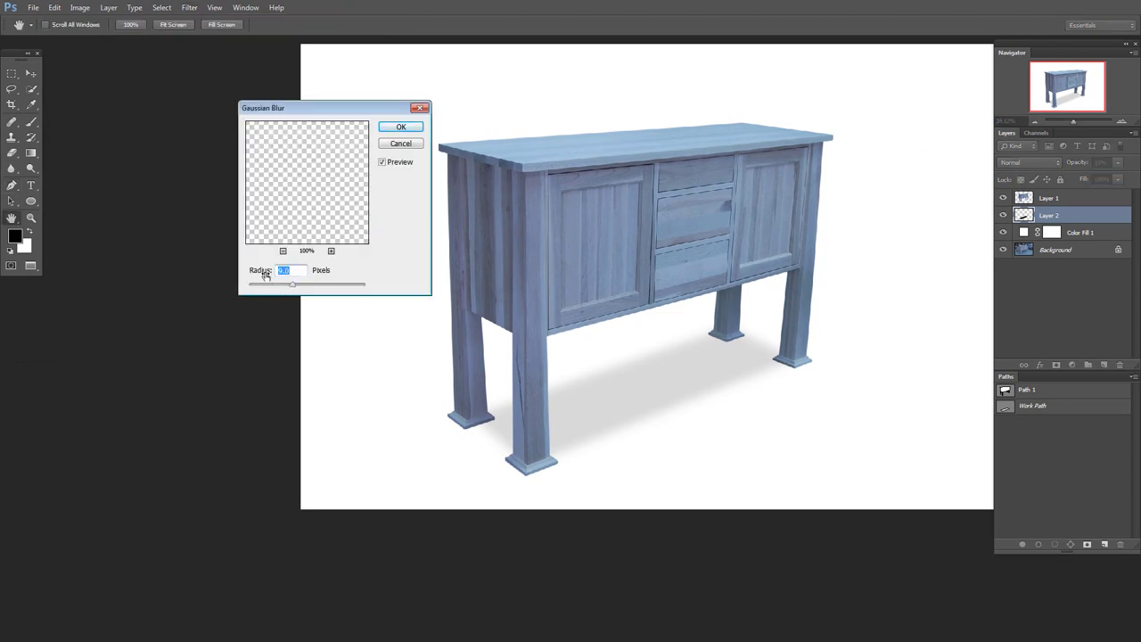
pyautogui.moveTo(294, 285); pyautogui.dragTo(301, 288)
pyautogui.click(401, 128)
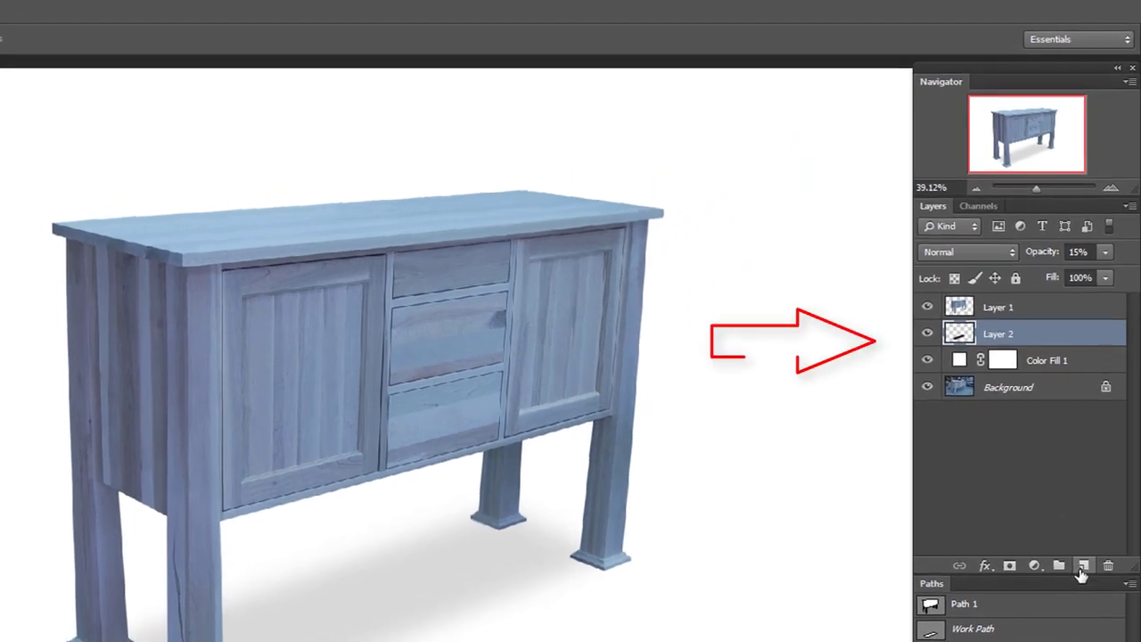
pyautogui.click(1076, 548)
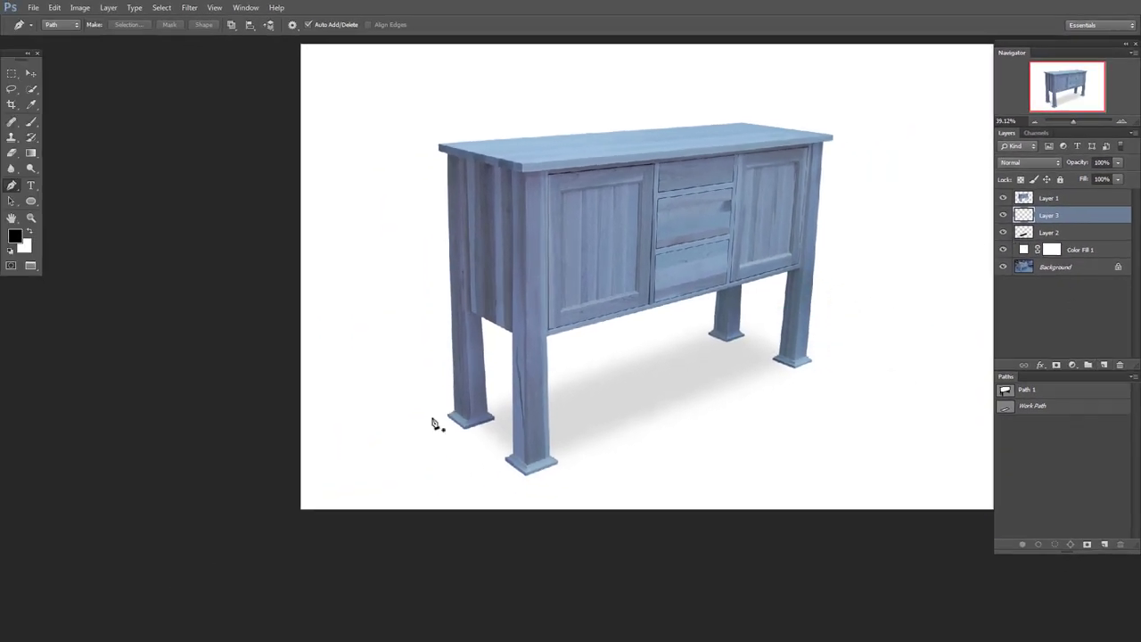
# Step: Outline a four-sided floor shadow under the legs with the Pen and target Layer 3
pyautogui.click(431, 407)
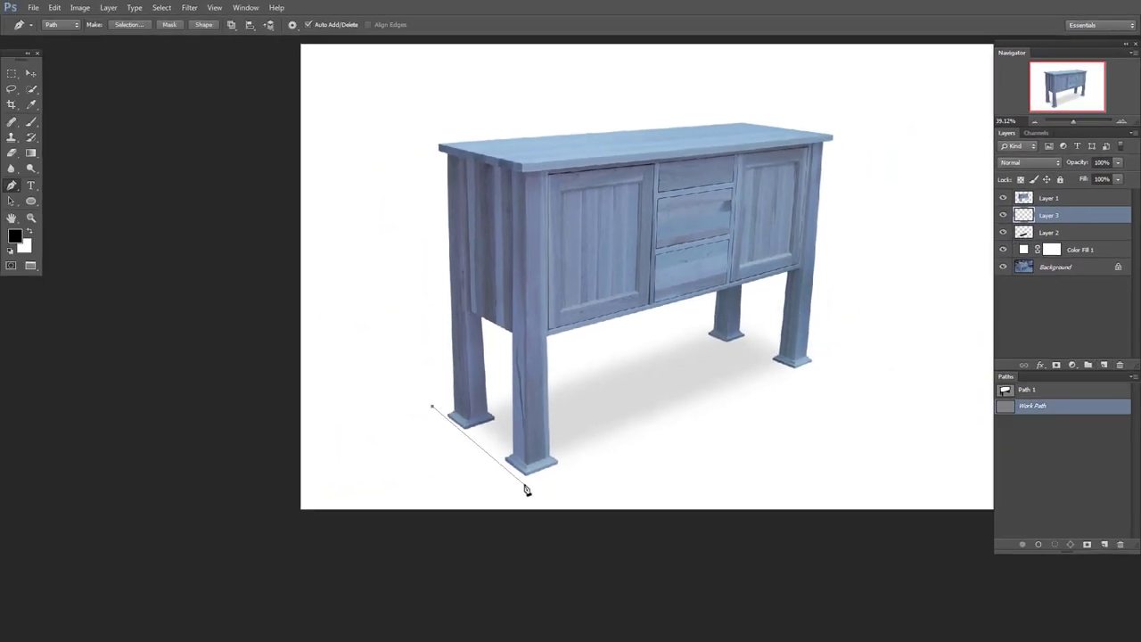
pyautogui.click(524, 483)
pyautogui.click(823, 361)
pyautogui.click(430, 406)
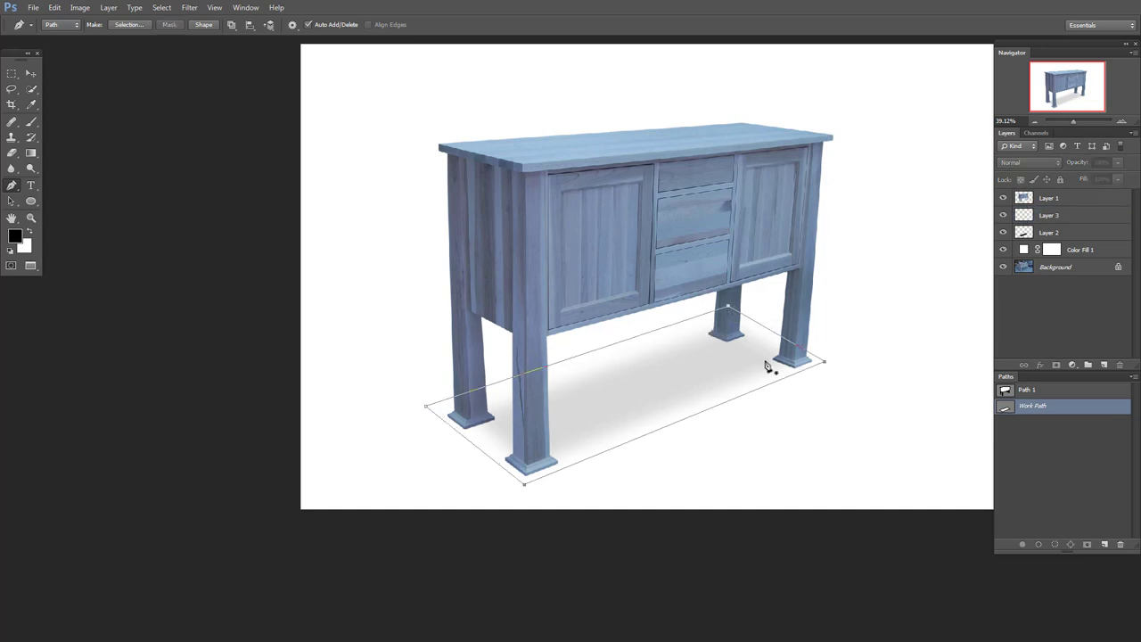
pyautogui.click(1070, 219)
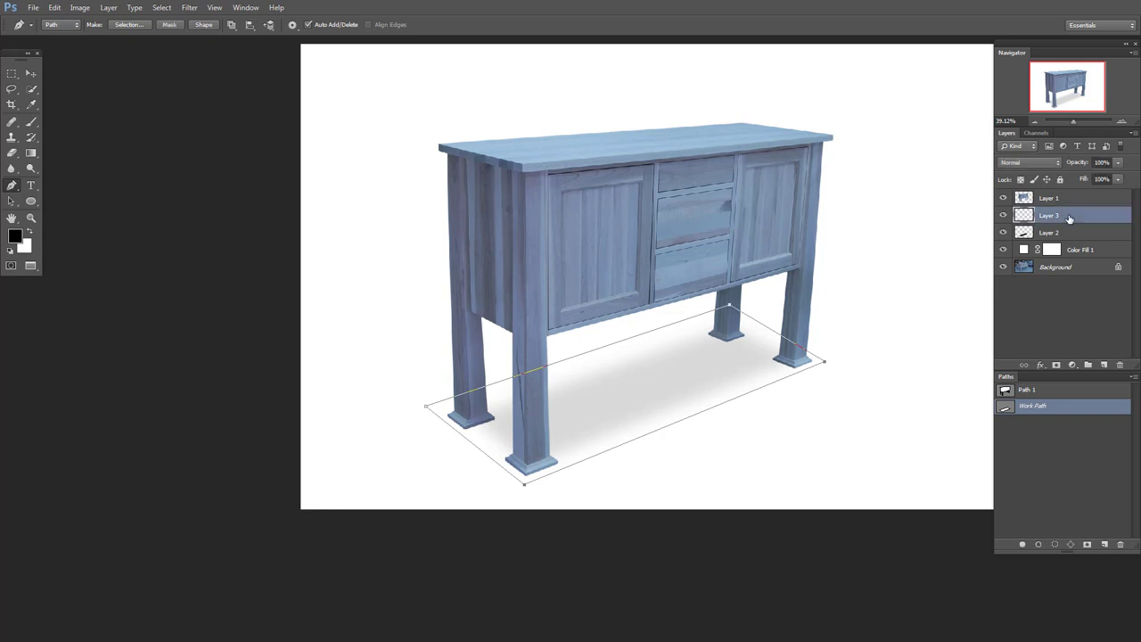
# Step: Convert the outline to a feathered selection, fill it black on Layer 3, and deselect
pyautogui.hotkey('ctrl', 'Return')
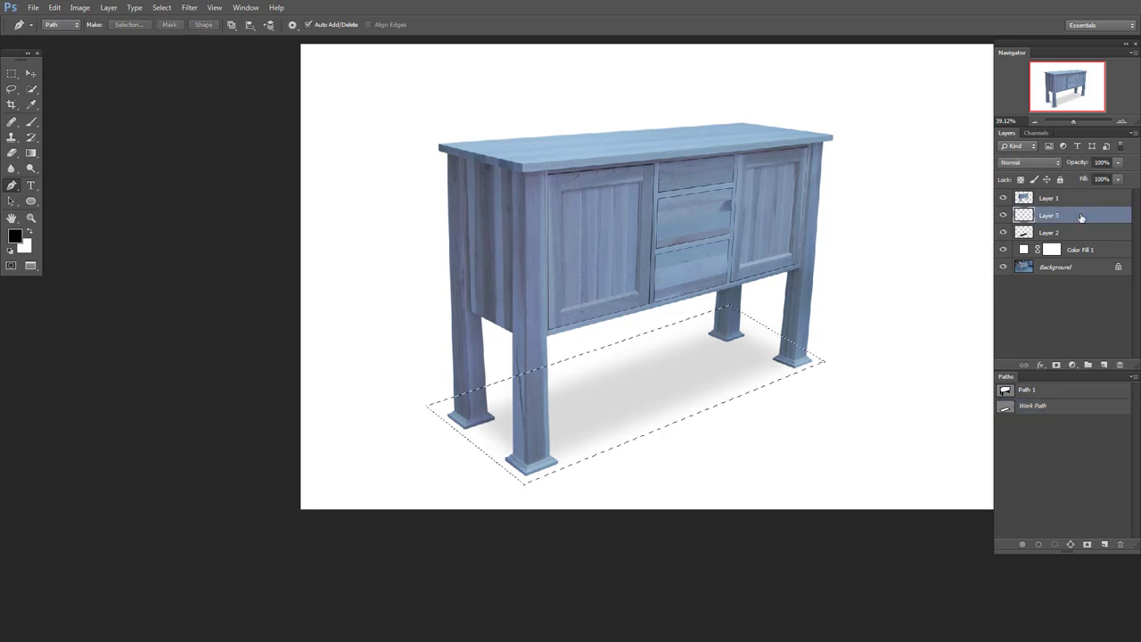
pyautogui.hotkey('shift', 'F6')
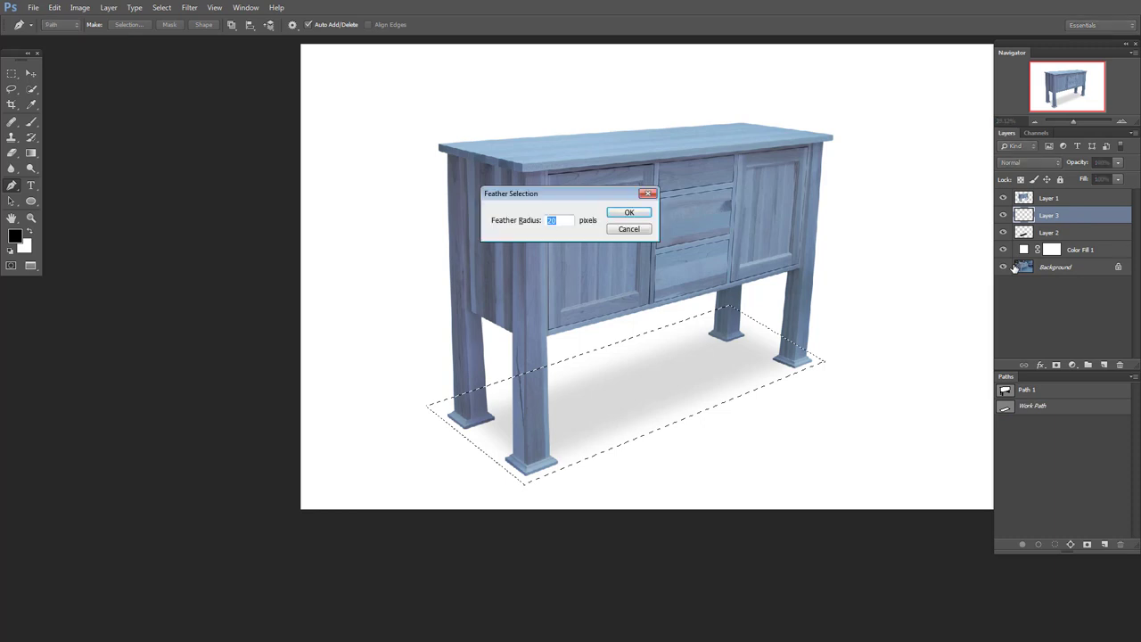
pyautogui.press('Return')
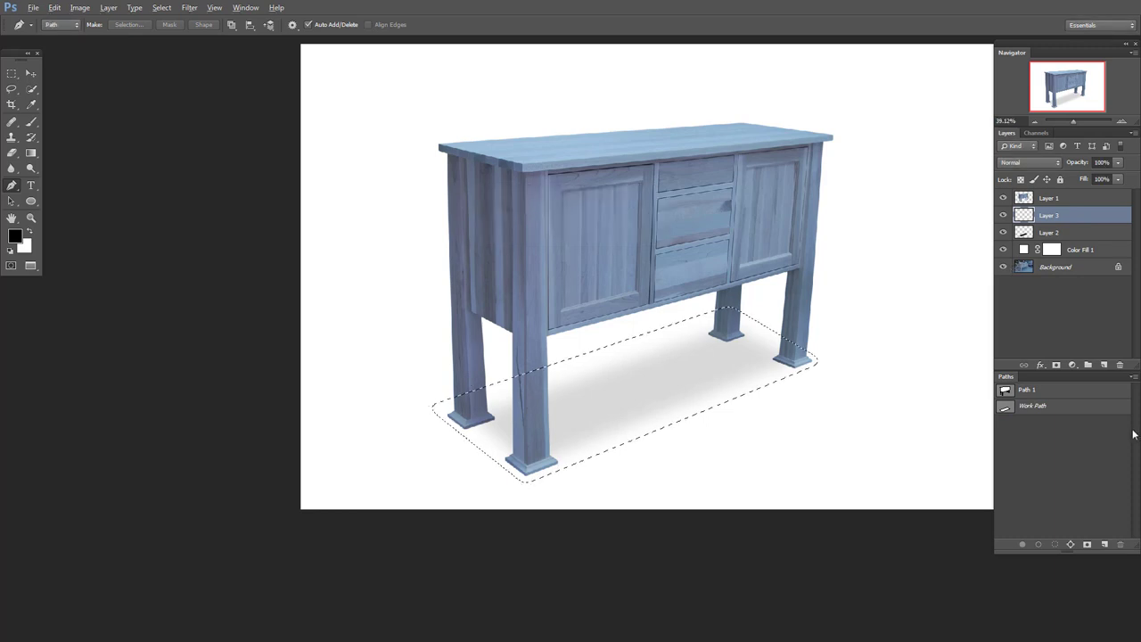
pyautogui.hotkey('alt', 'BackSpace')
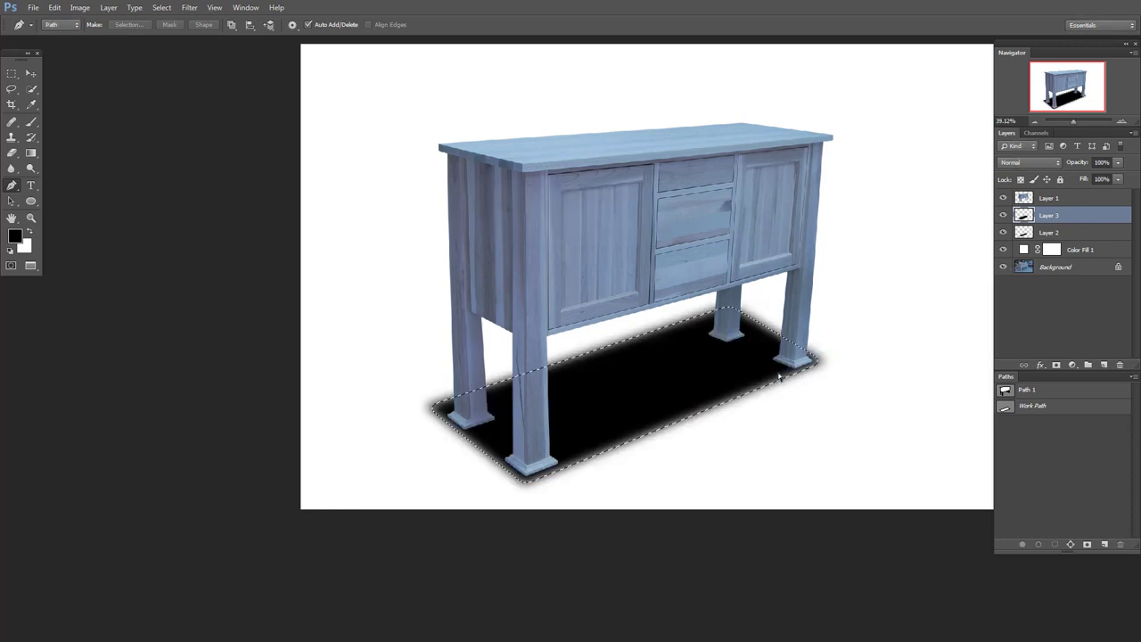
pyautogui.hotkey('ctrl', 'd')
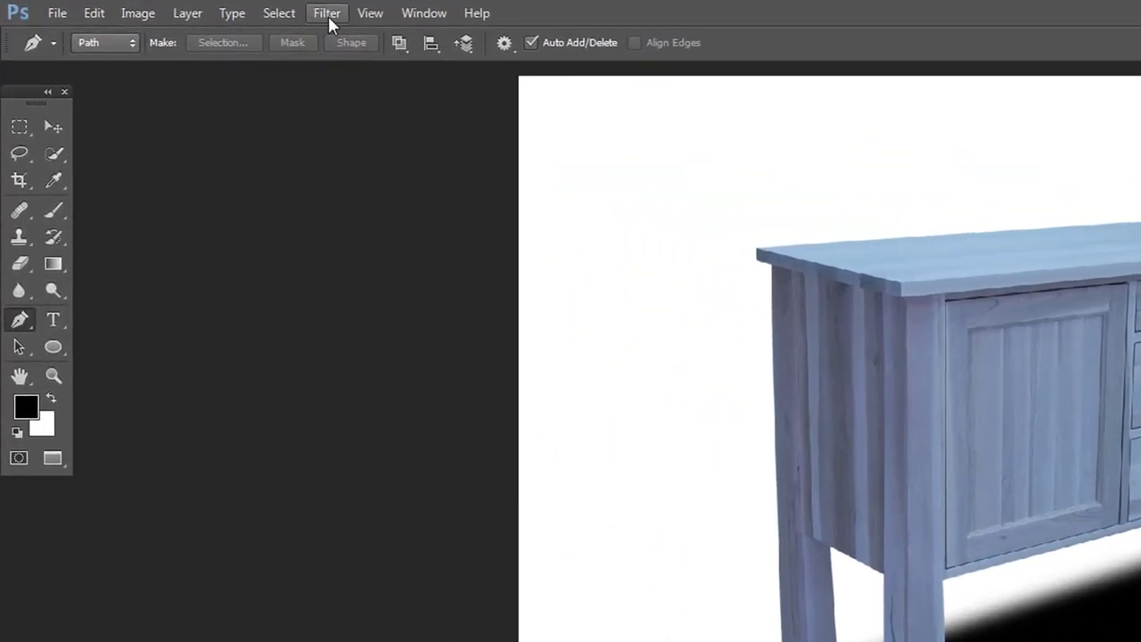
pyautogui.click(327, 15)
pyautogui.moveTo(450, 238)
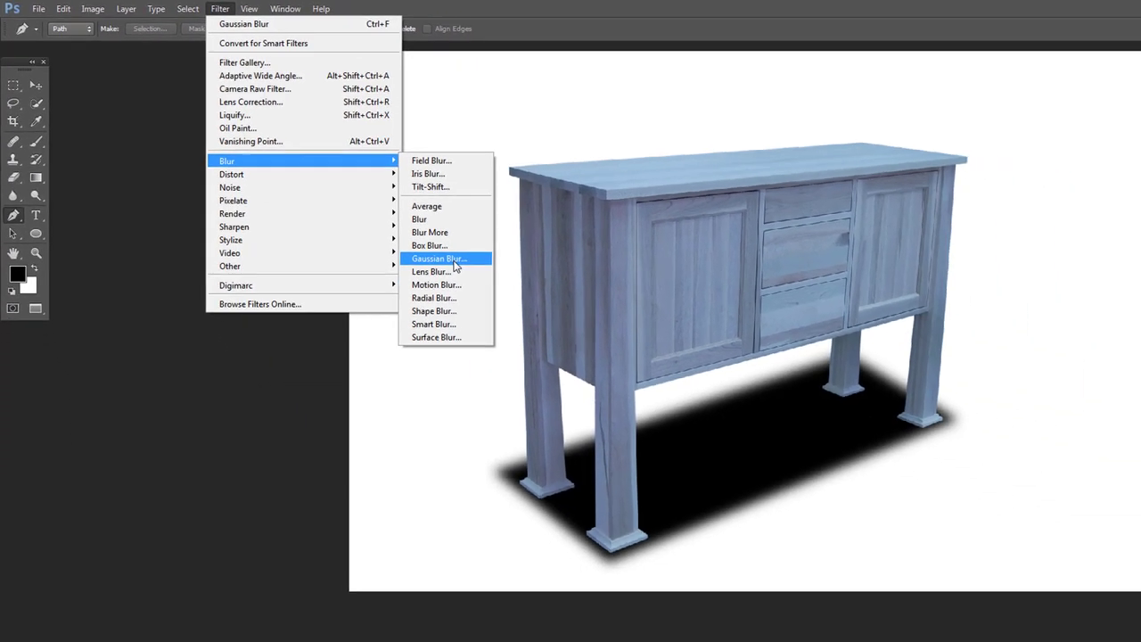
# Step: Gaussian-blur the Layer 3 floor shadow with a radius of about 34.6 pixels
pyautogui.click(455, 262)
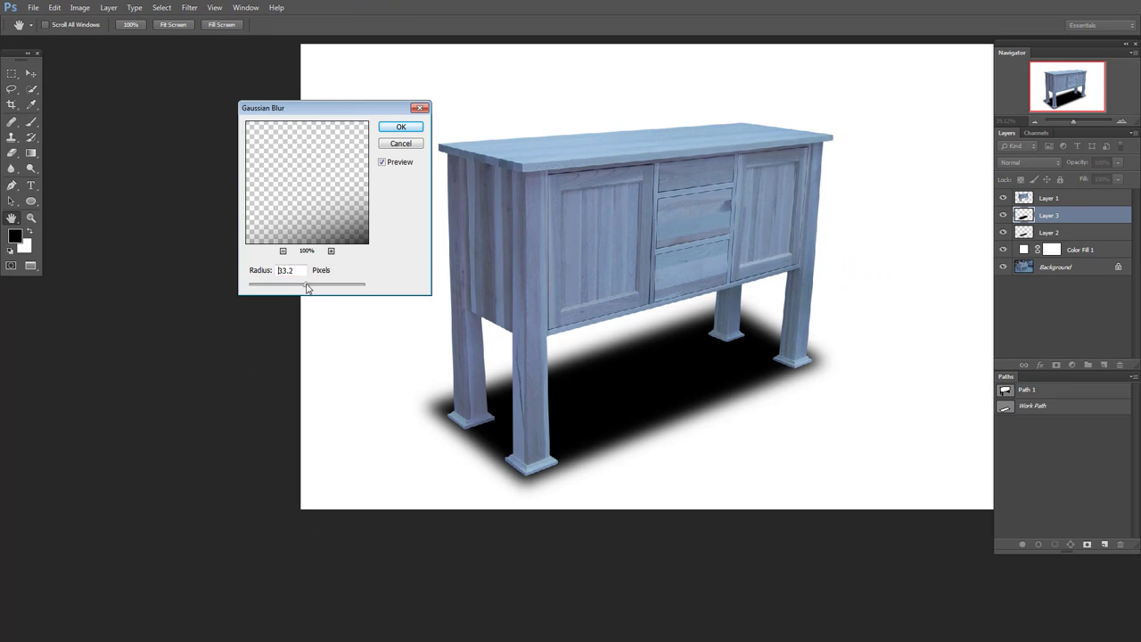
pyautogui.moveTo(307, 287); pyautogui.dragTo(312, 292)
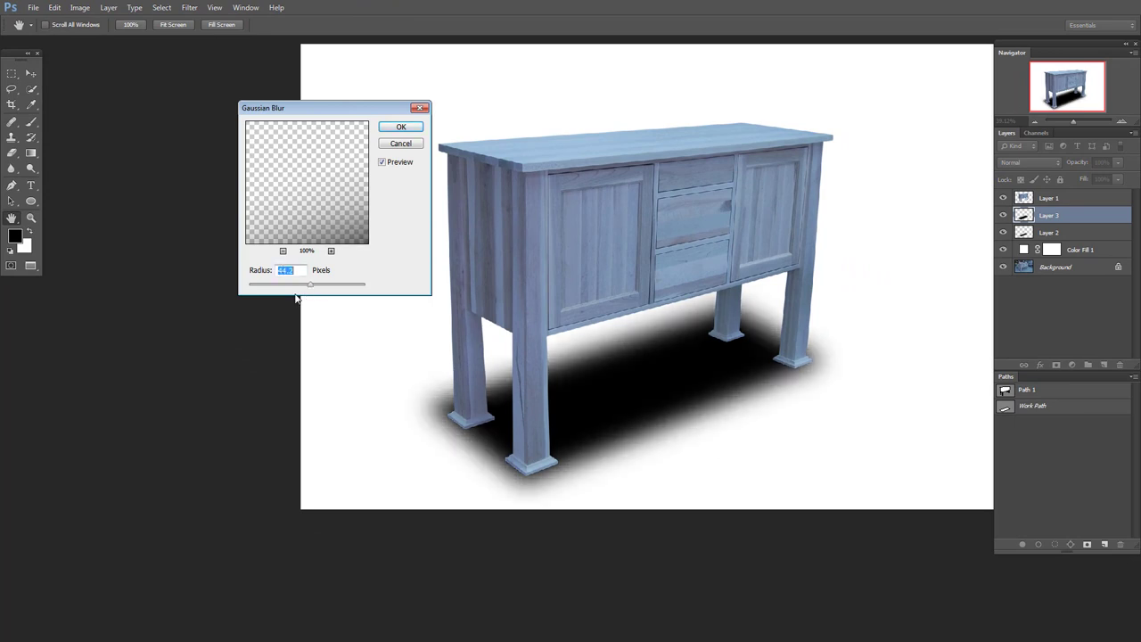
pyautogui.click(398, 126)
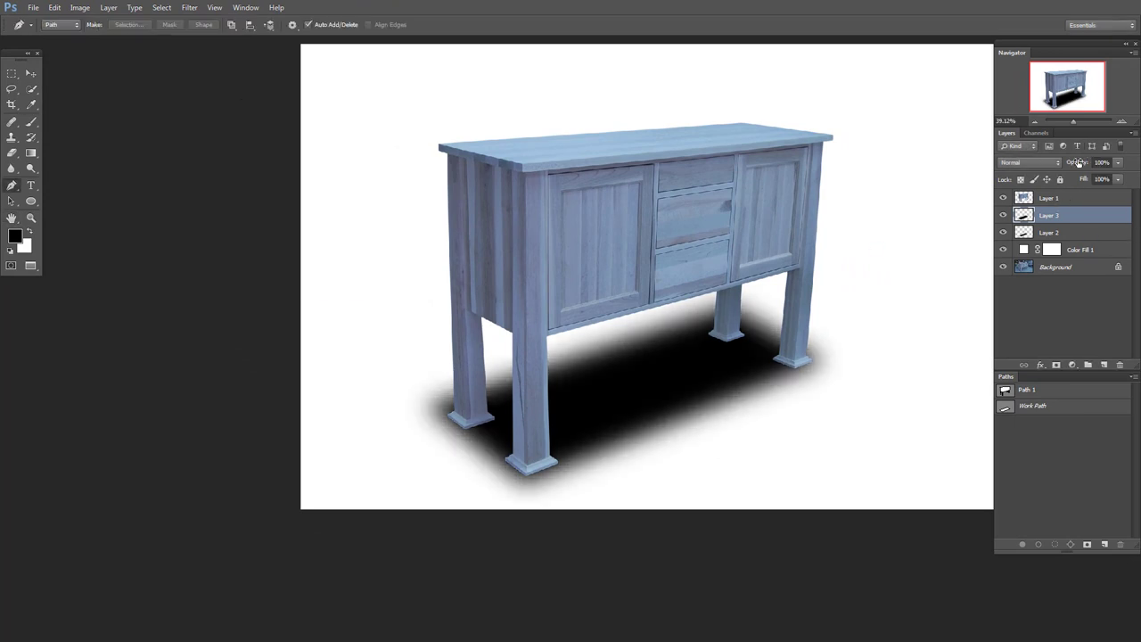
# Step: Set the Layer 3 floor shadow to 20% opacity
pyautogui.press('2')
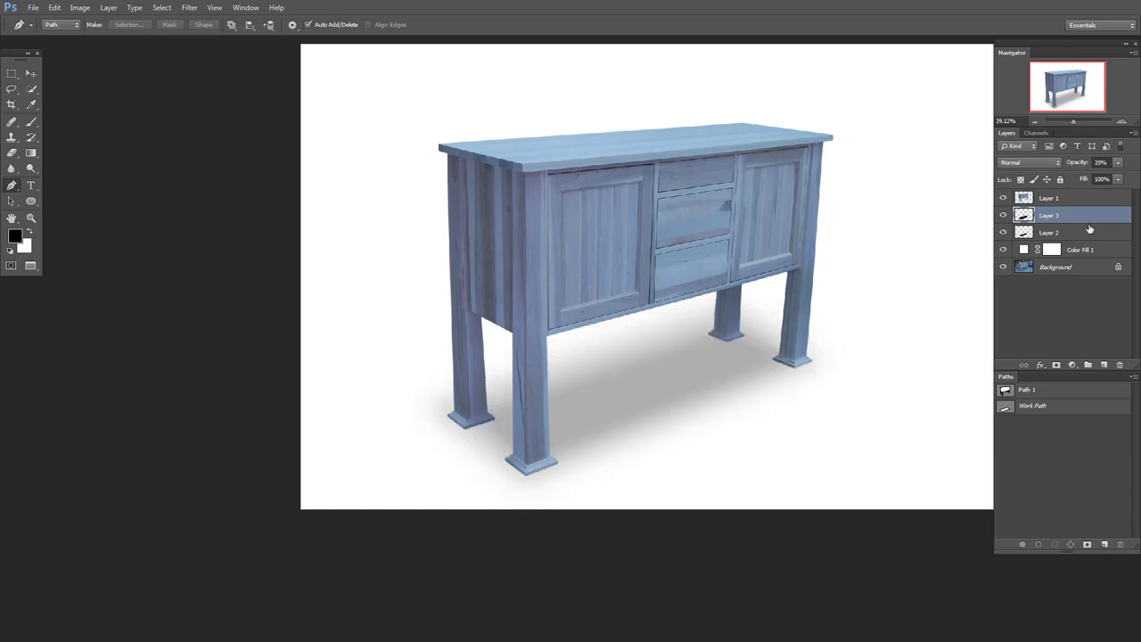
pyautogui.click(783, 359)
pyautogui.click(542, 454)
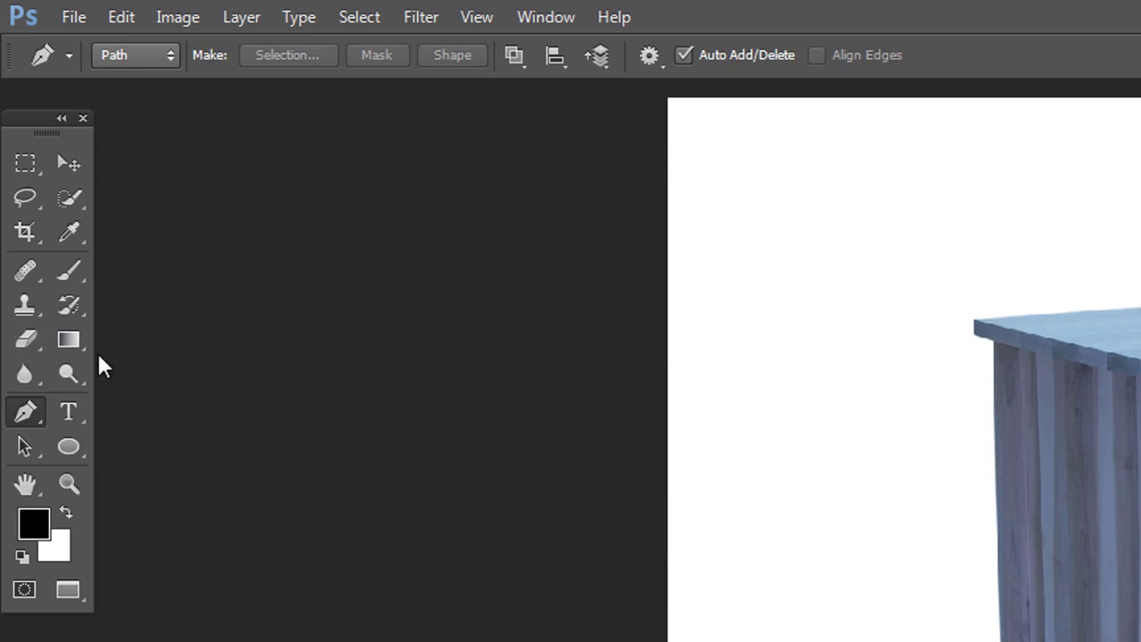
# Step: Set up a large soft Eraser at 21% opacity
pyautogui.click(25, 339)
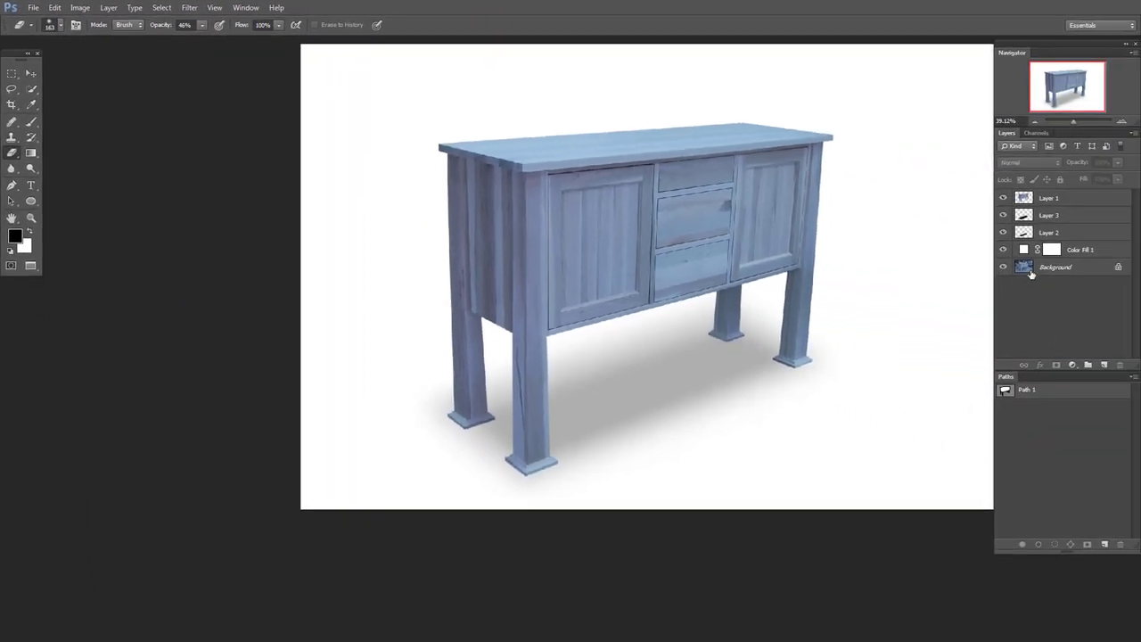
pyautogui.click(1053, 232)
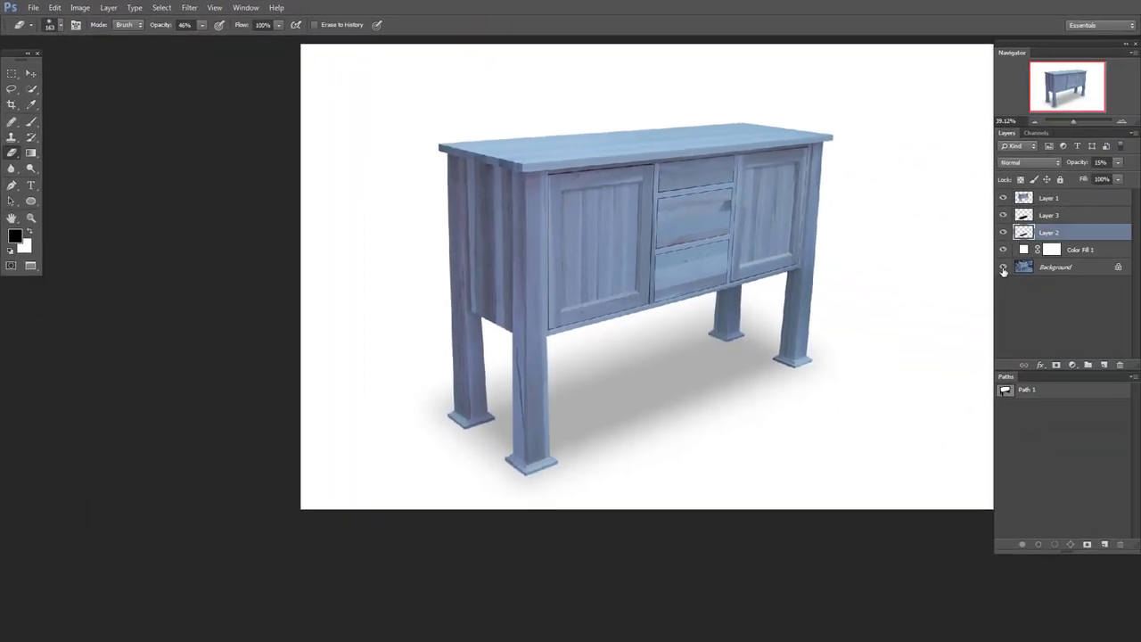
pyautogui.press(']')
pyautogui.press(']')
pyautogui.press(']')
pyautogui.moveTo(158, 29); pyautogui.dragTo(169, 29)
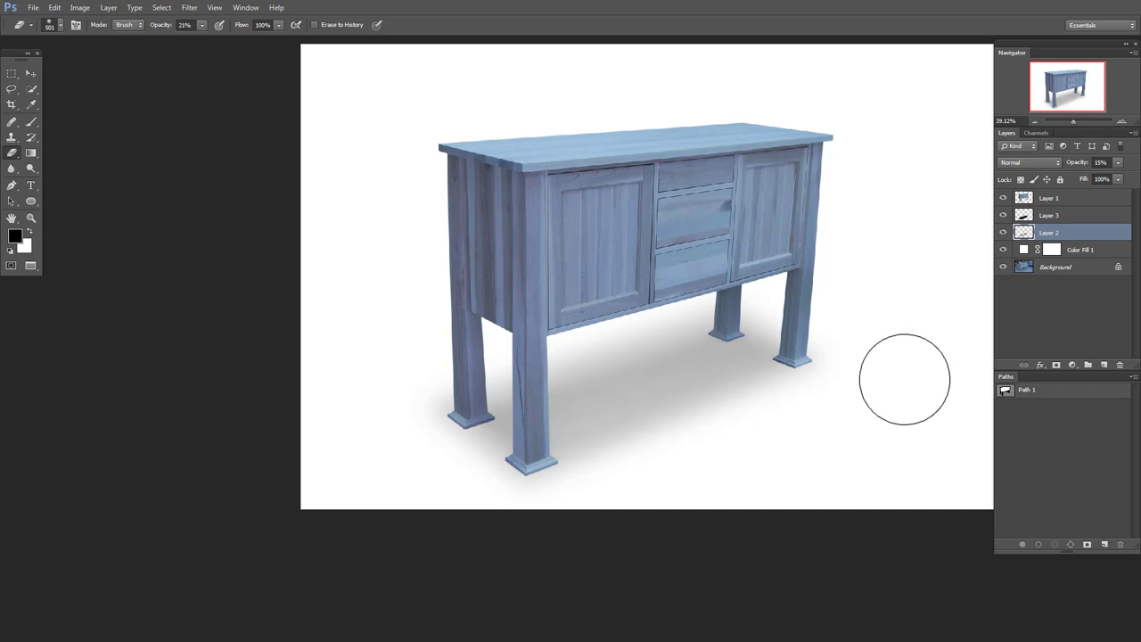
pyautogui.scroll(-2, 905, 383)
pyautogui.scroll(3, 881, 437)
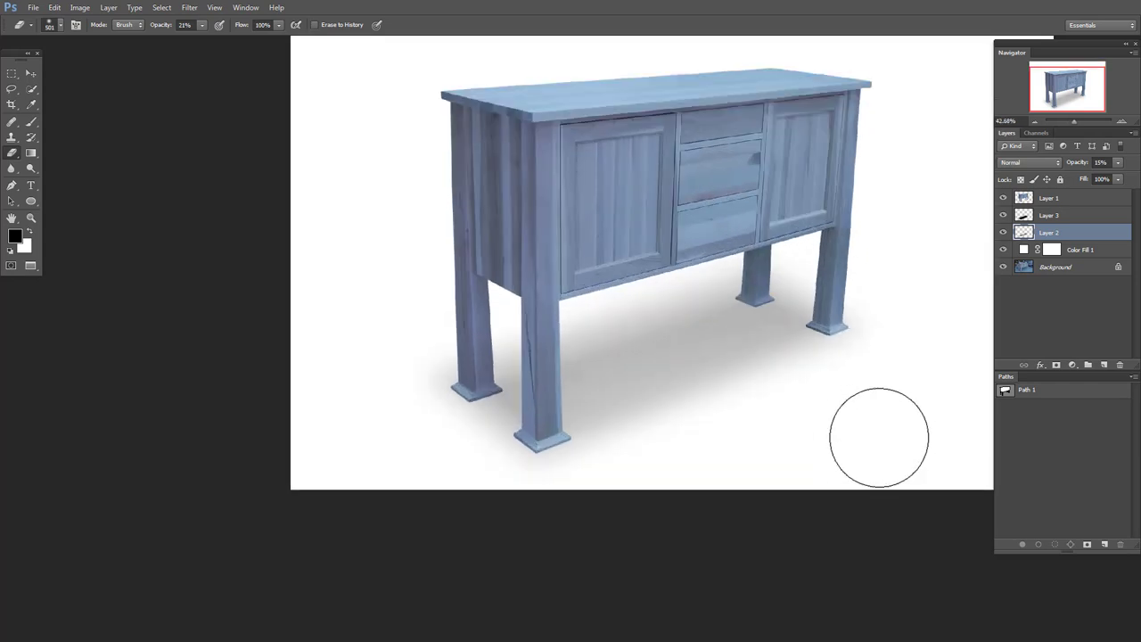
# Step: Lower Layer 3 opacity to about 15% and erase the shadow around the front leg
pyautogui.click(1052, 216)
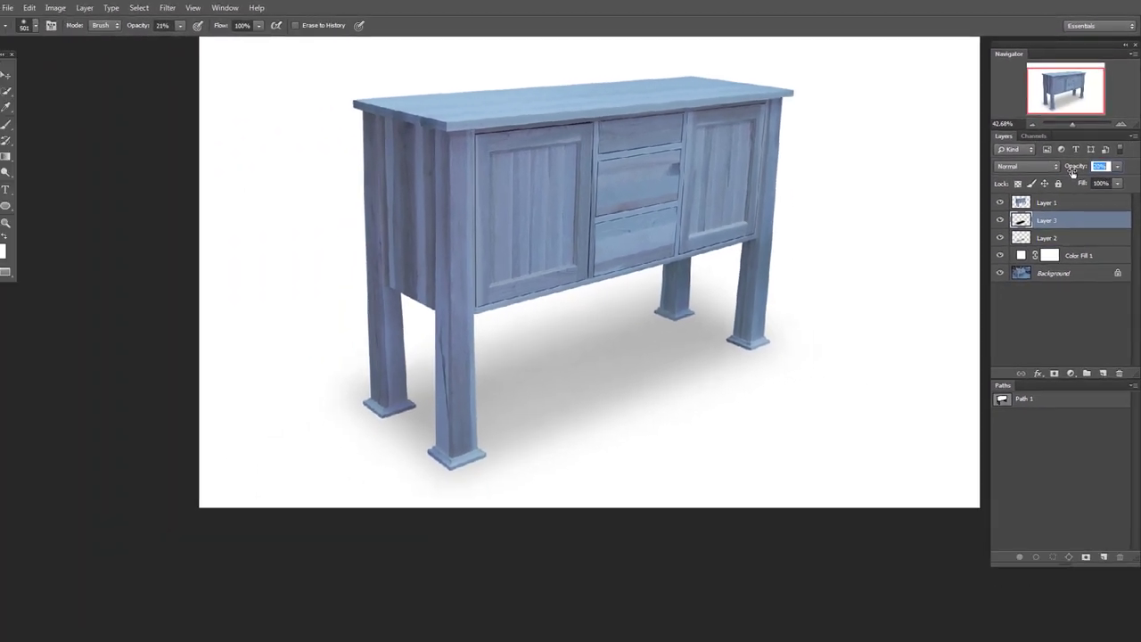
pyautogui.moveTo(1029, 277); pyautogui.dragTo(1073, 167)
pyautogui.scroll(-2, 721, 448)
pyautogui.scroll(-3, 724, 450)
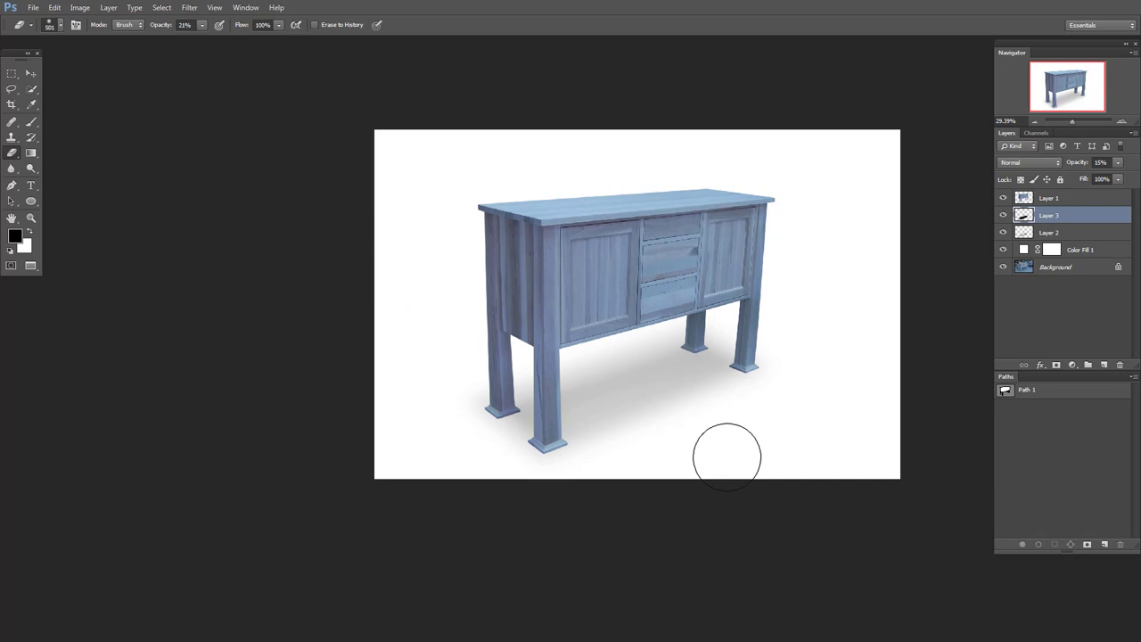
pyautogui.scroll(2, 522, 458)
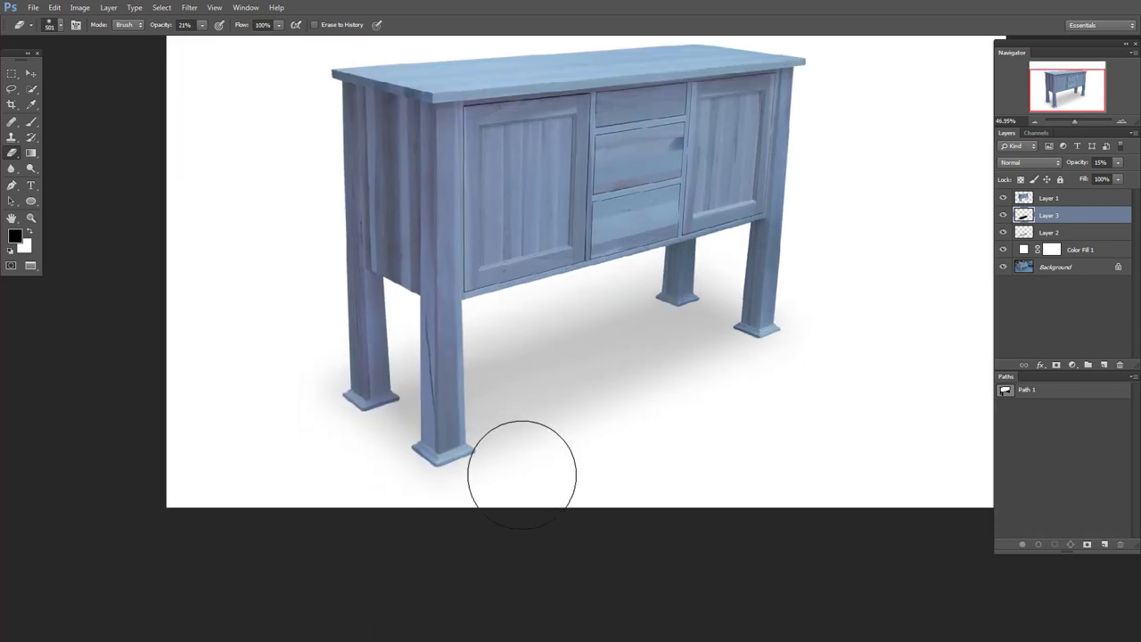
pyautogui.scroll(-2, 521, 473)
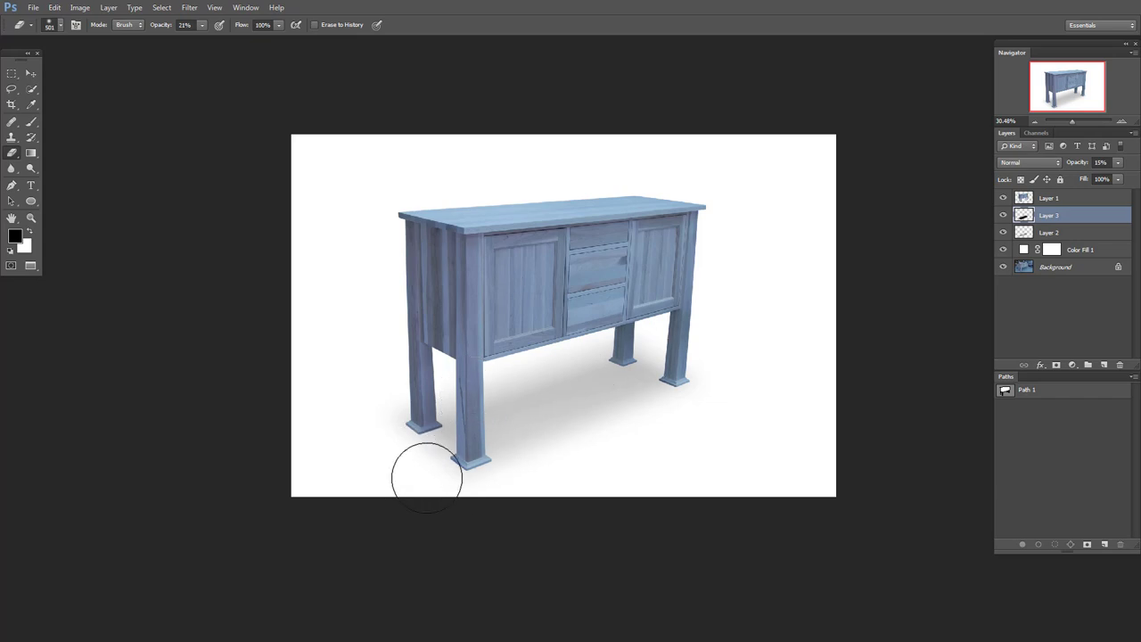
pyautogui.moveTo(426, 478)
pyautogui.mouseDown()
pyautogui.moveTo(471, 357)
pyautogui.moveTo(477, 440)
pyautogui.mouseUp()
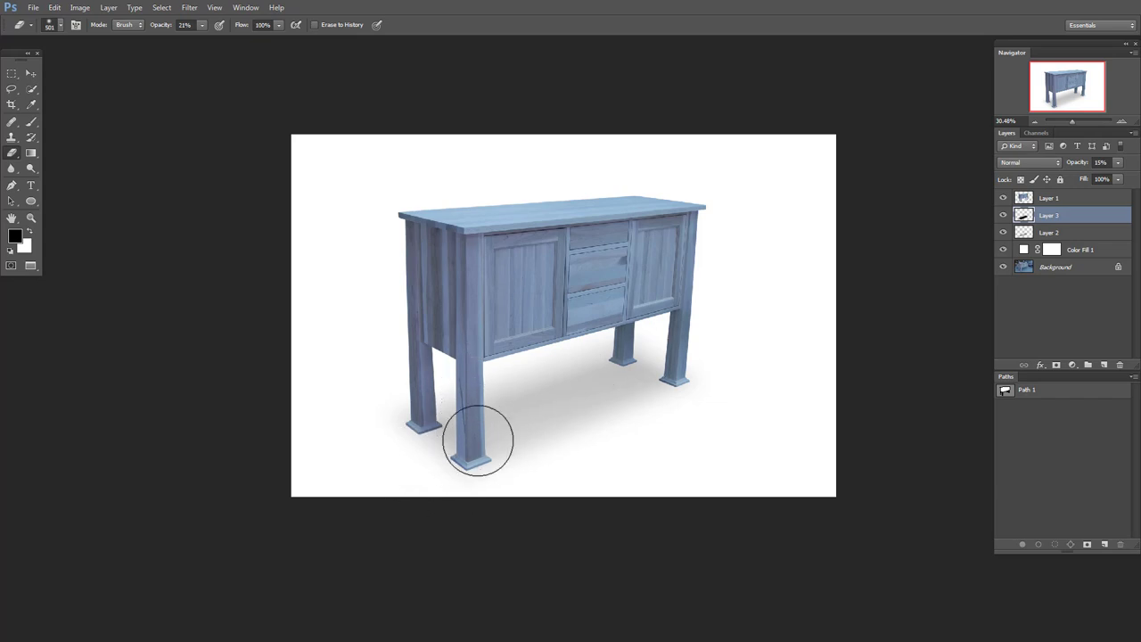
# Step: Draw a closed Pen outline for a cast shadow angling back from the front-left leg
pyautogui.press('p')
pyautogui.scroll(2, 499, 466)
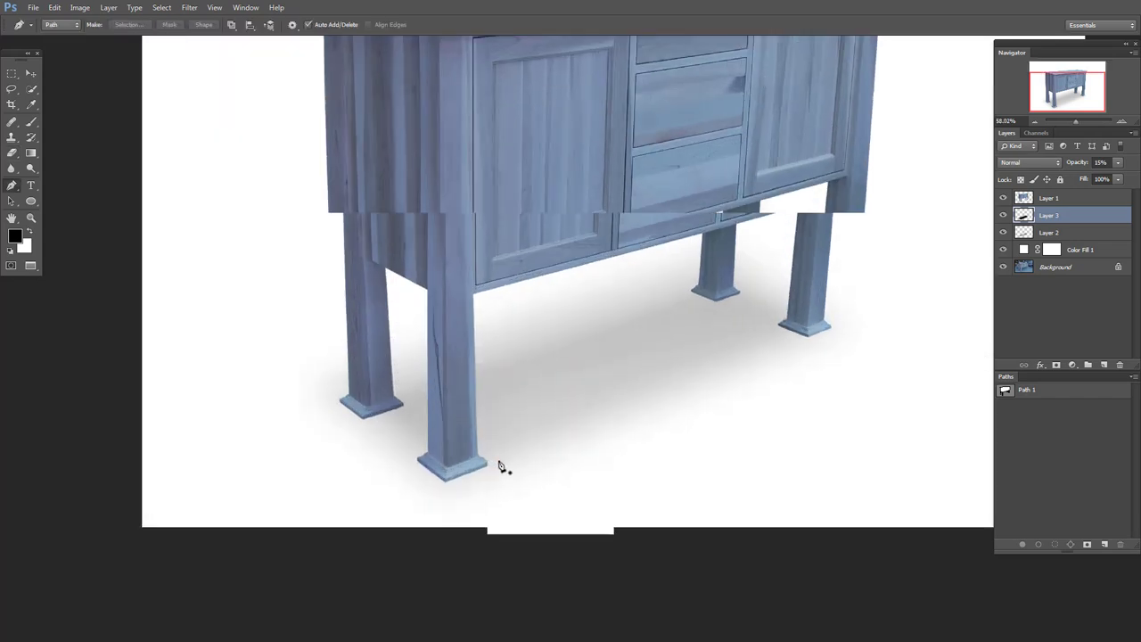
pyautogui.scroll(2, 499, 466)
pyautogui.click(413, 442)
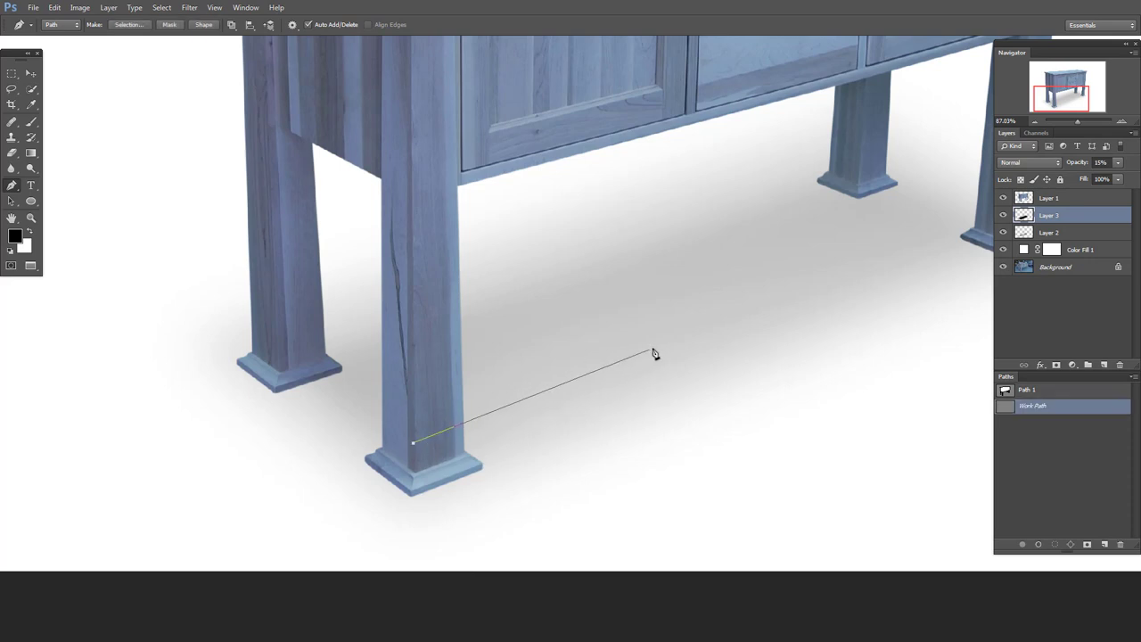
pyautogui.click(668, 339)
pyautogui.click(696, 381)
pyautogui.click(419, 490)
pyautogui.click(413, 441)
pyautogui.scroll(-2, 635, 505)
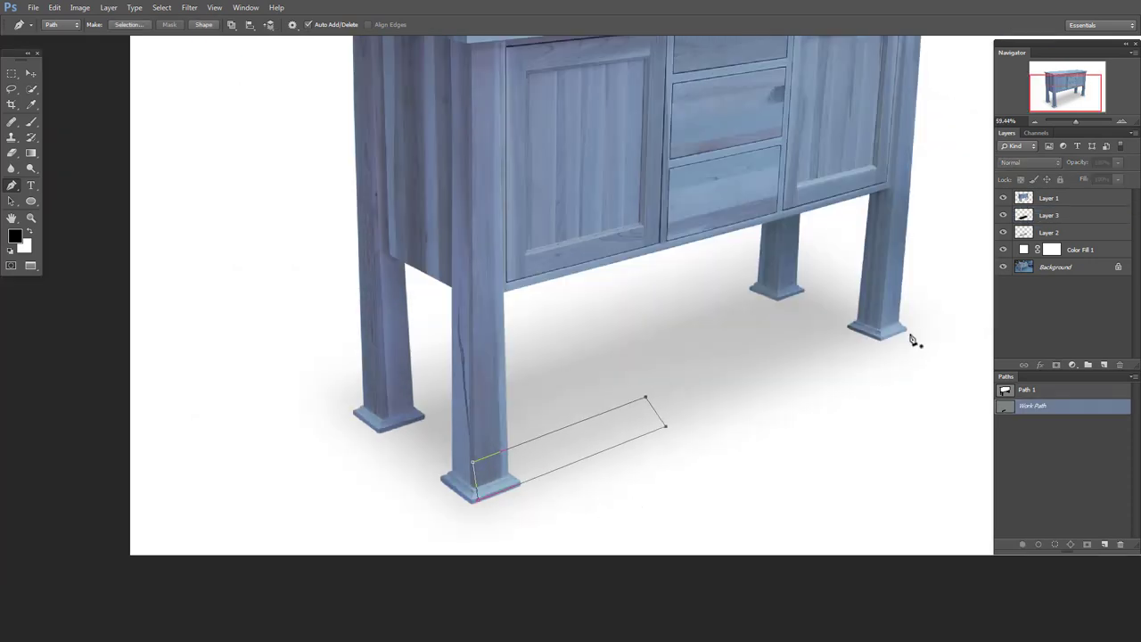
# Step: On a new Layer 4 above Layer 3, fill the feathered outline selection with black, then deselect
pyautogui.click(1074, 219)
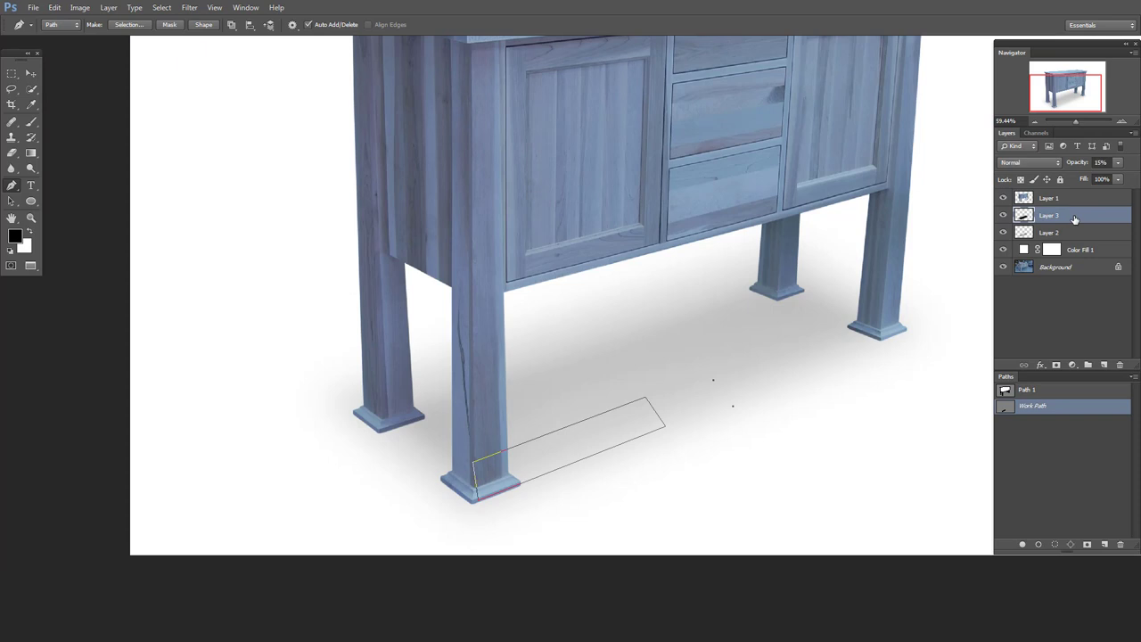
pyautogui.click(1103, 367)
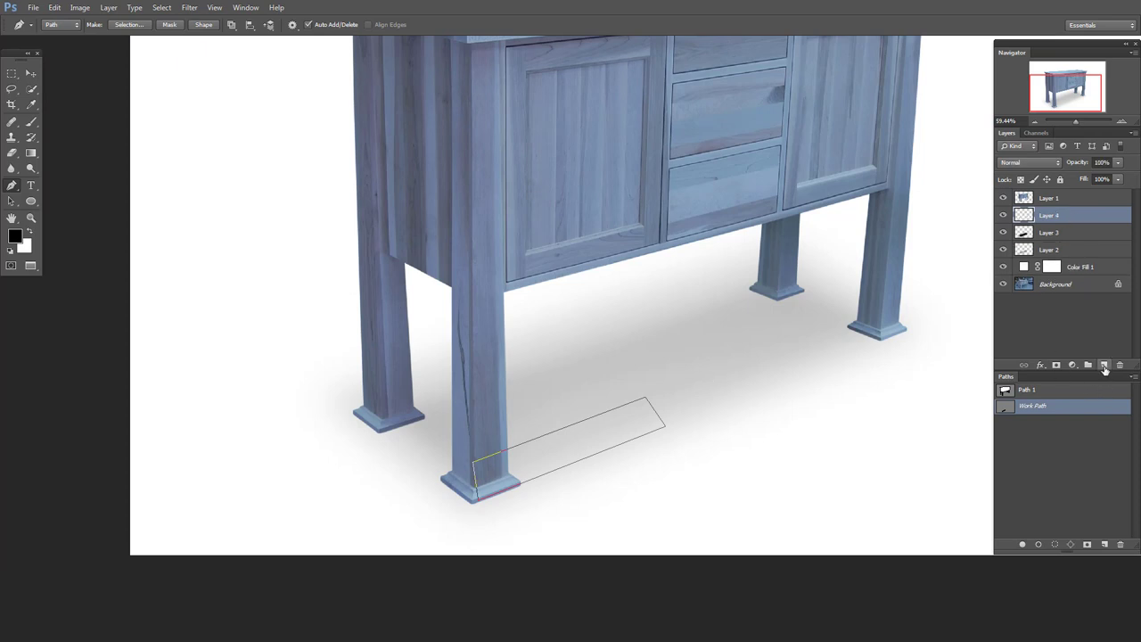
pyautogui.keyDown('ctrl'); pyautogui.click(1007, 411); pyautogui.keyUp('ctrl')
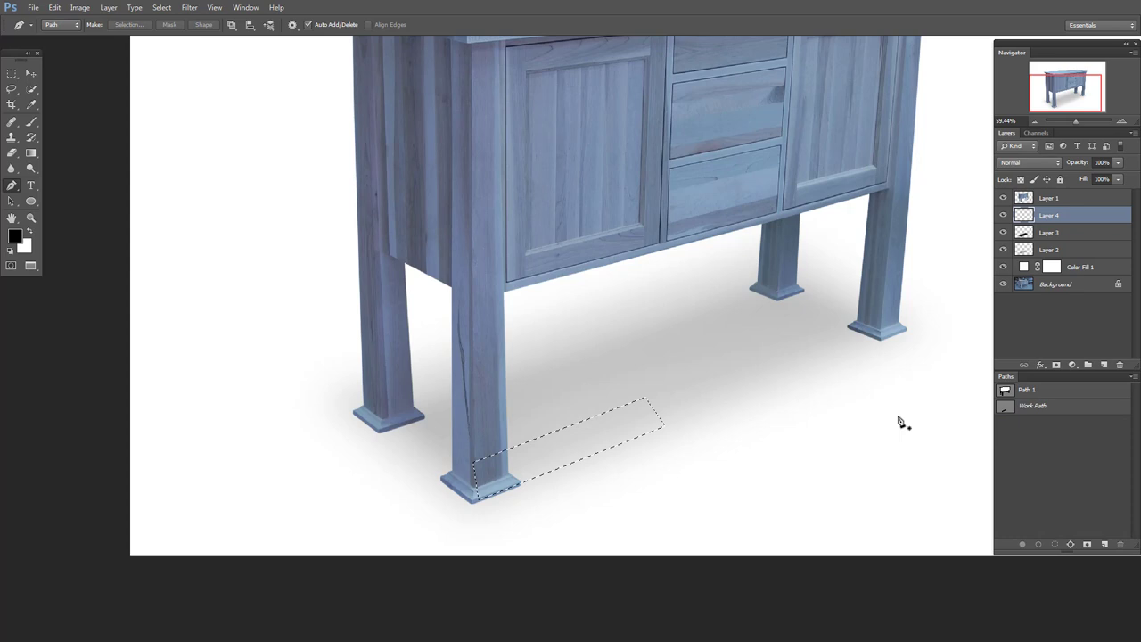
pyautogui.hotkey('shift', 'F6')
pyautogui.write('10')
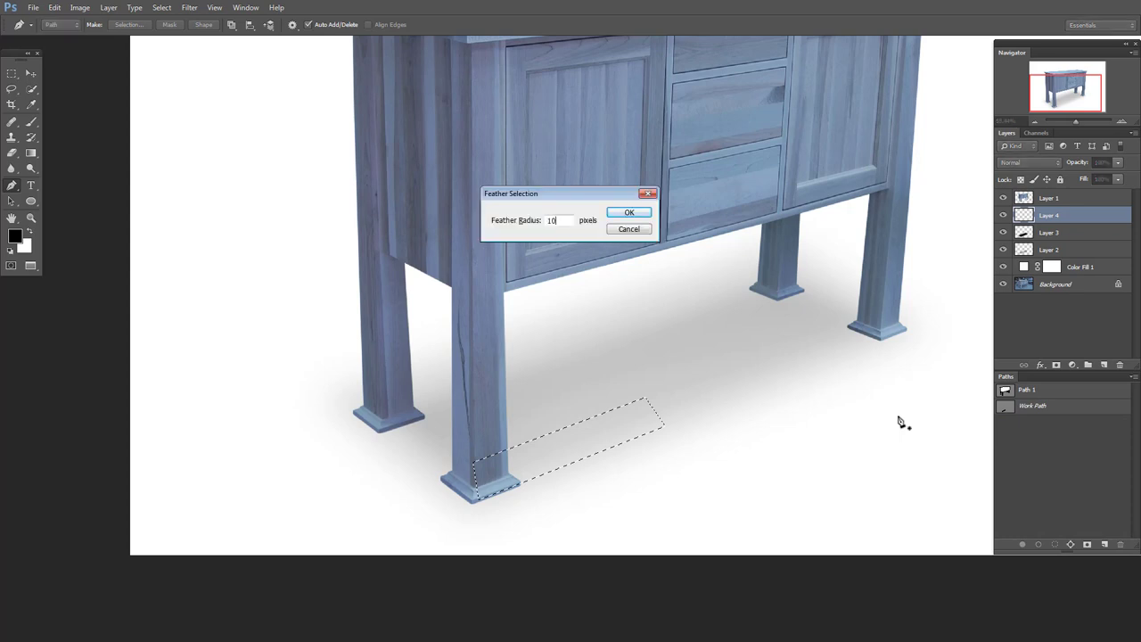
pyautogui.press('Return')
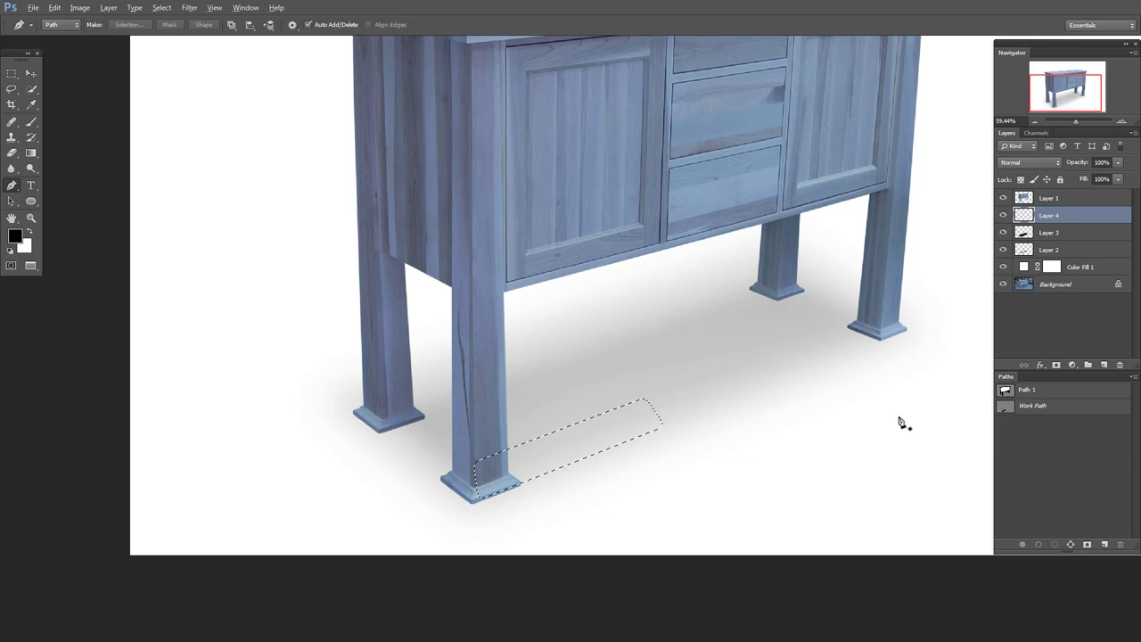
pyautogui.hotkey('alt', 'BackSpace')
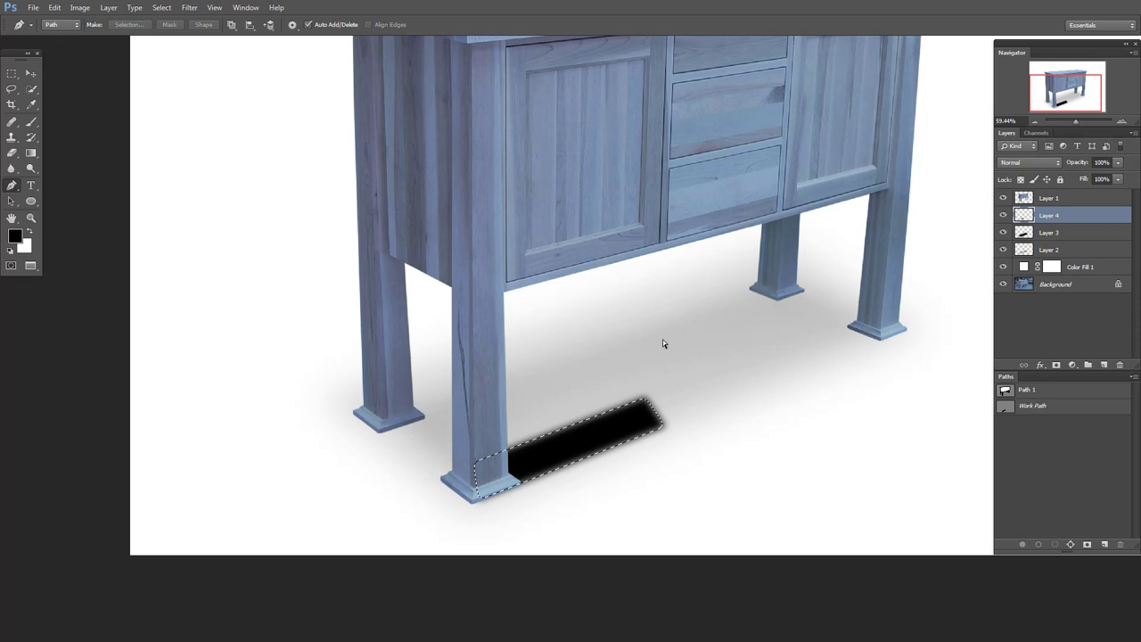
pyautogui.hotkey('ctrl', 'd')
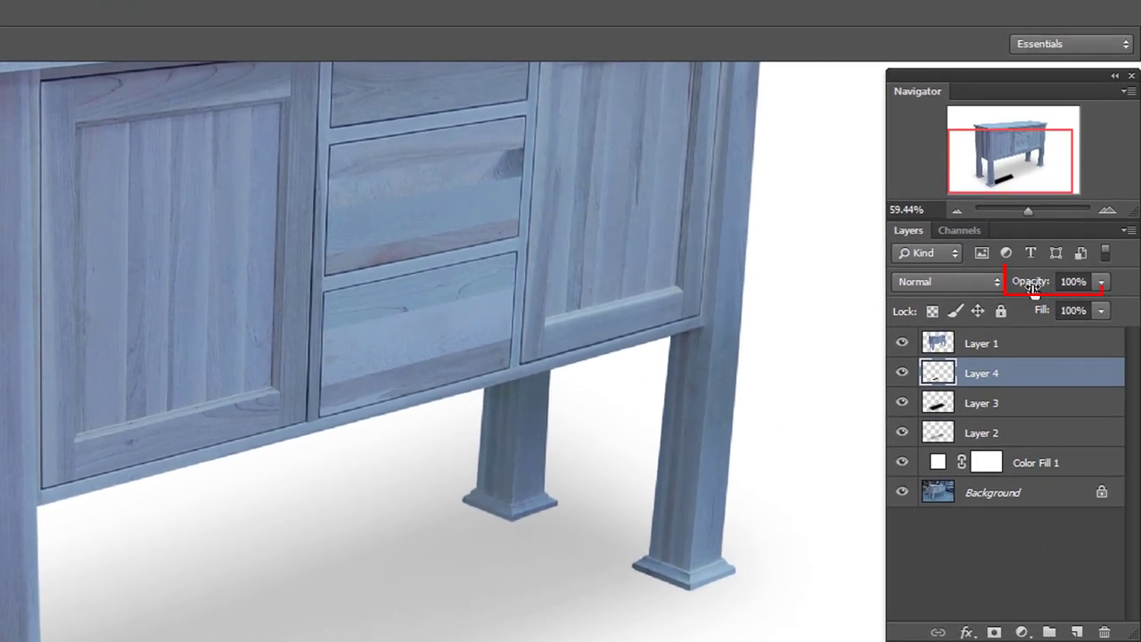
# Step: Set Layer 4's opacity to 15%
pyautogui.click(1032, 287)
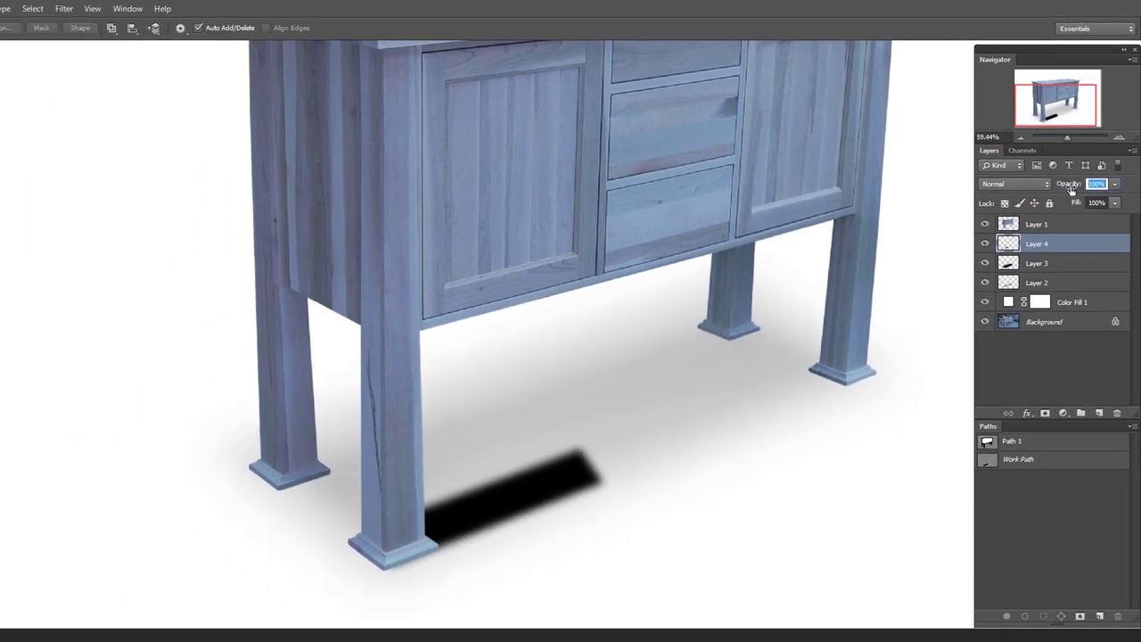
pyautogui.write('15')
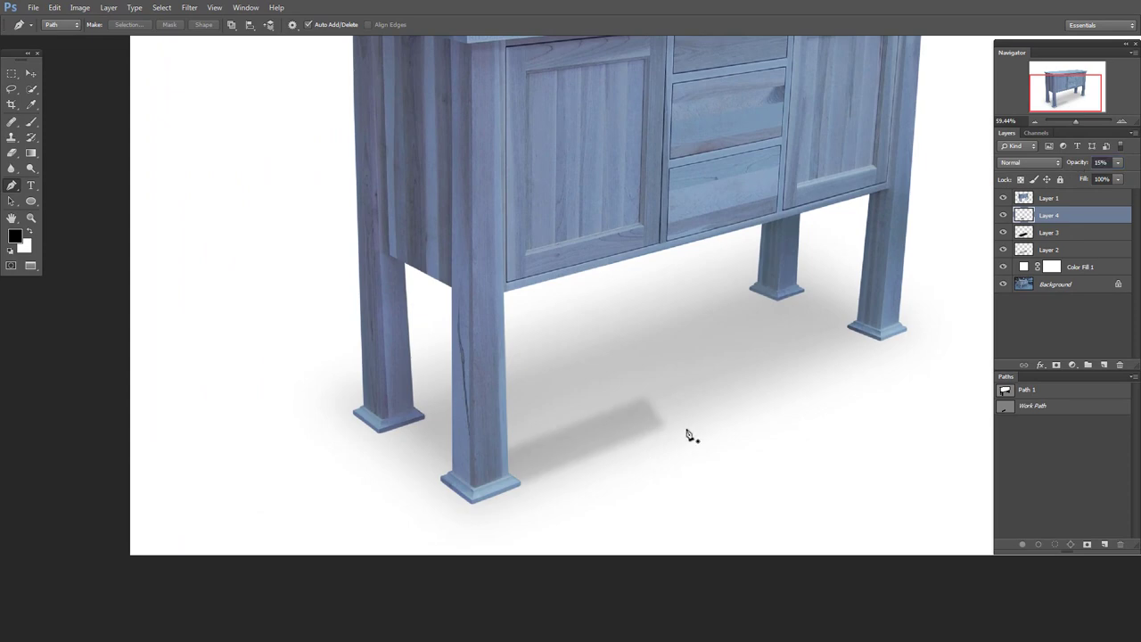
pyautogui.scroll(2, 687, 434)
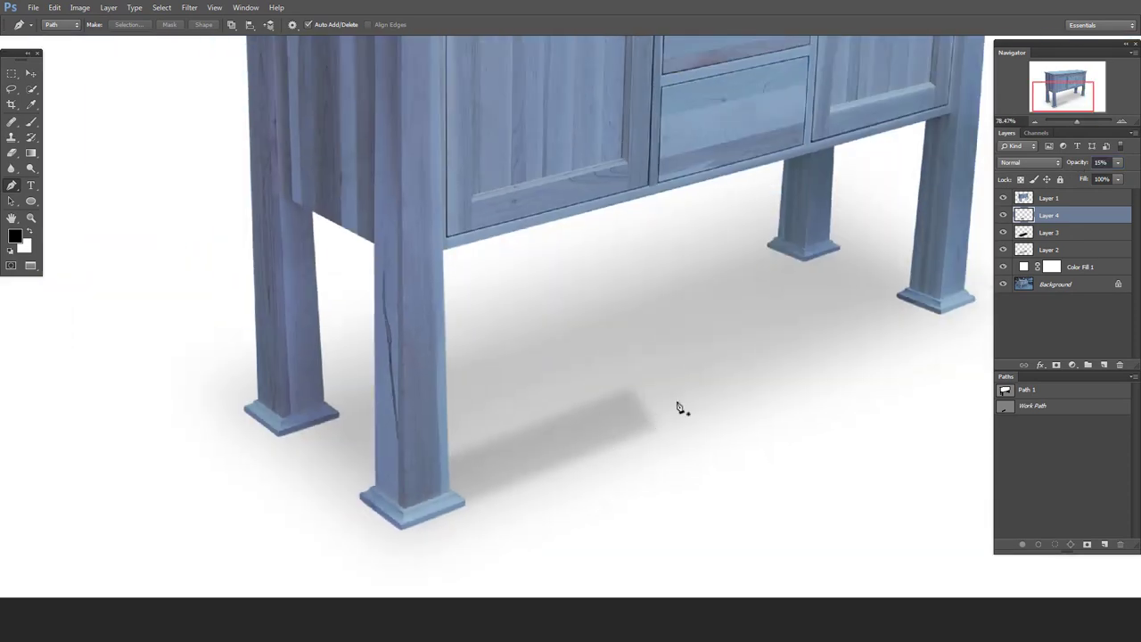
pyautogui.scroll(-3, 677, 407)
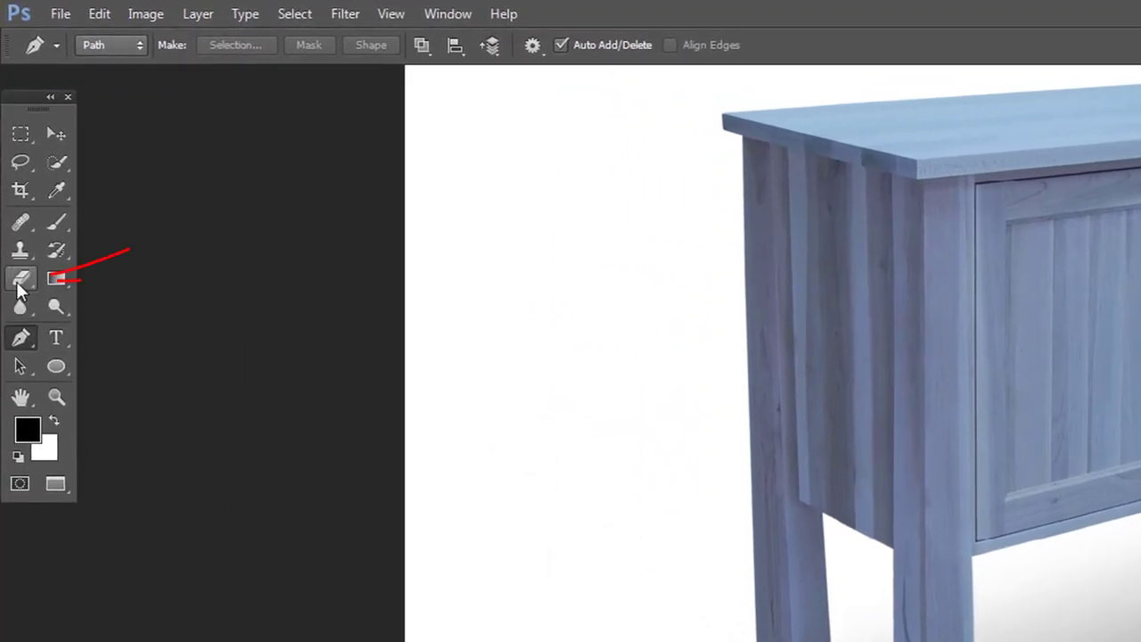
# Step: Fade the shadow's far end with a 35%-opacity eraser enlarged to about 761 px
pyautogui.click(20, 281)
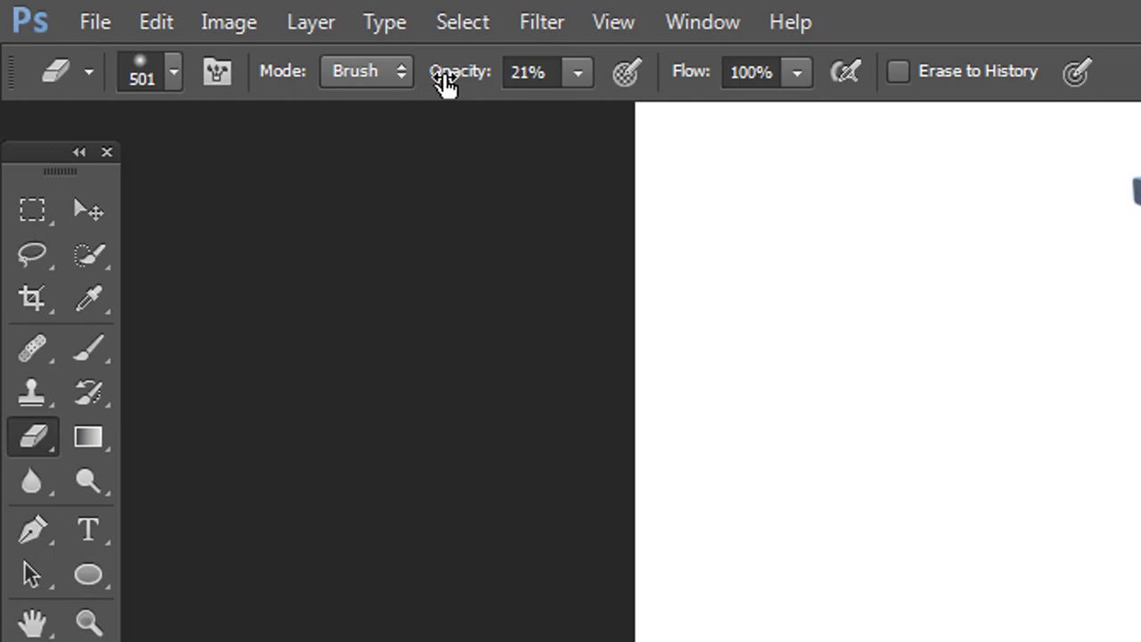
pyautogui.moveTo(446, 84); pyautogui.dragTo(459, 84)
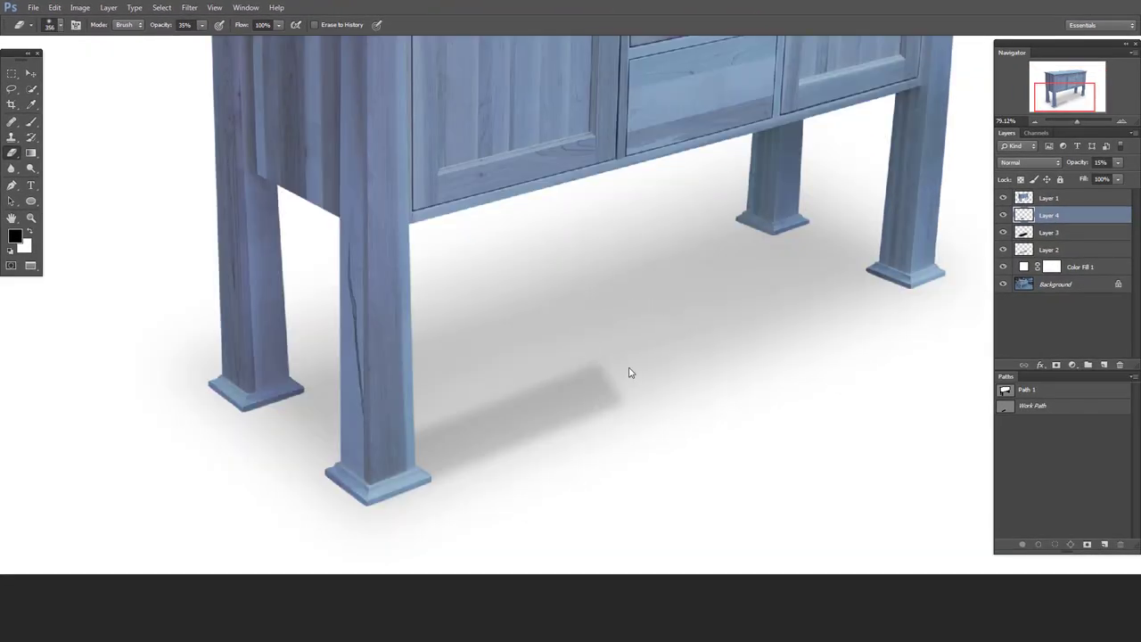
pyautogui.moveTo(616, 356); pyautogui.dragTo(695, 334)
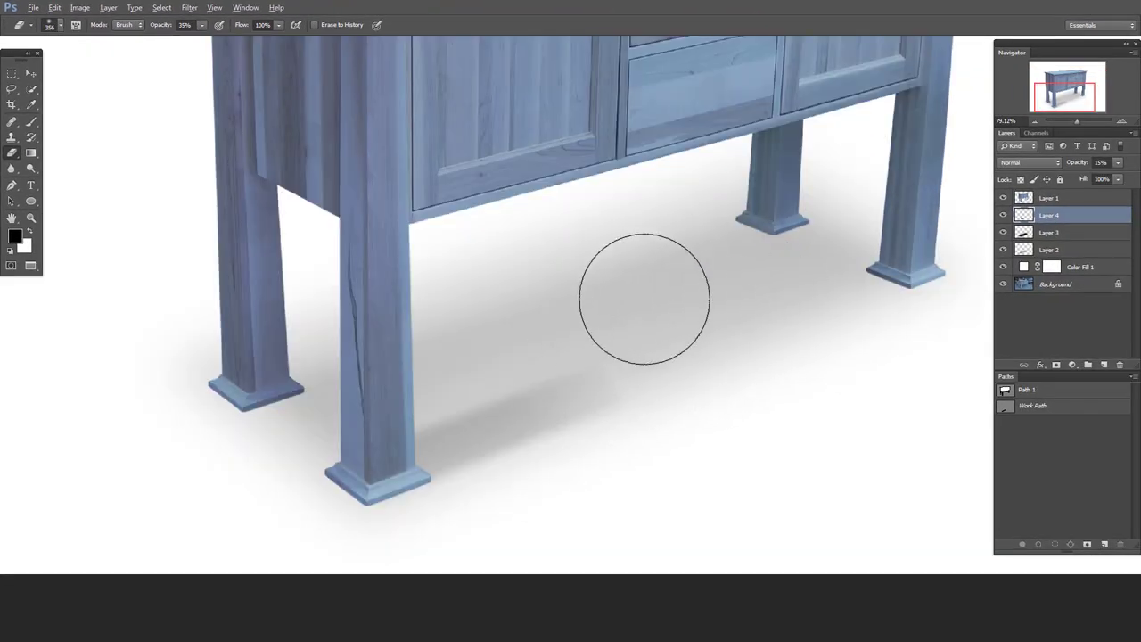
pyautogui.moveTo(644, 298); pyautogui.dragTo(659, 315)
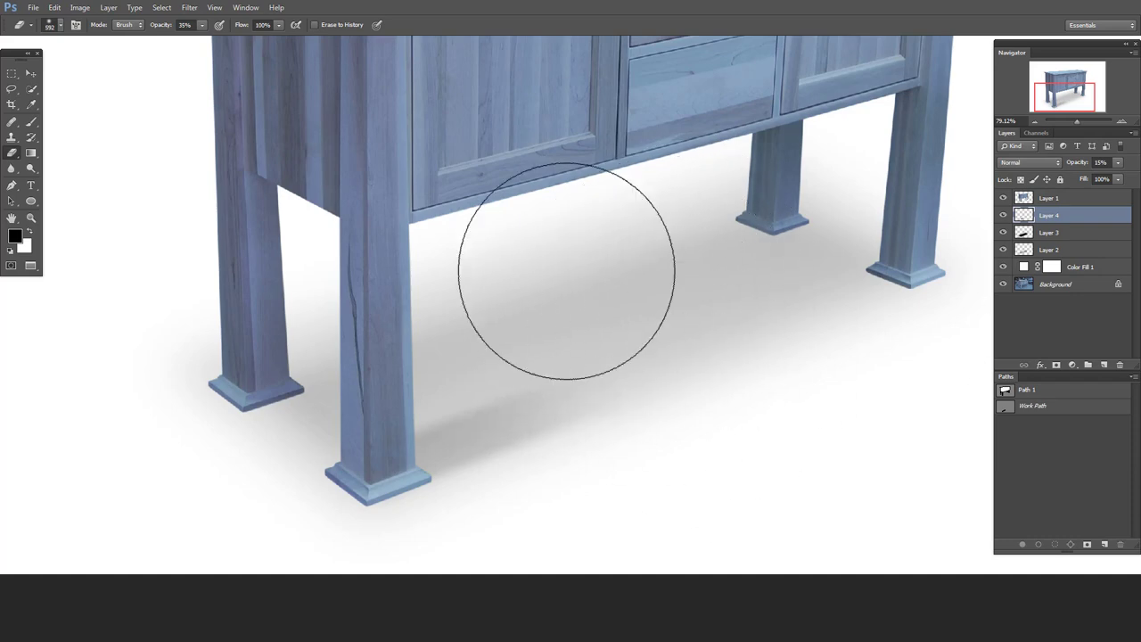
pyautogui.moveTo(566, 270); pyautogui.dragTo(588, 271)
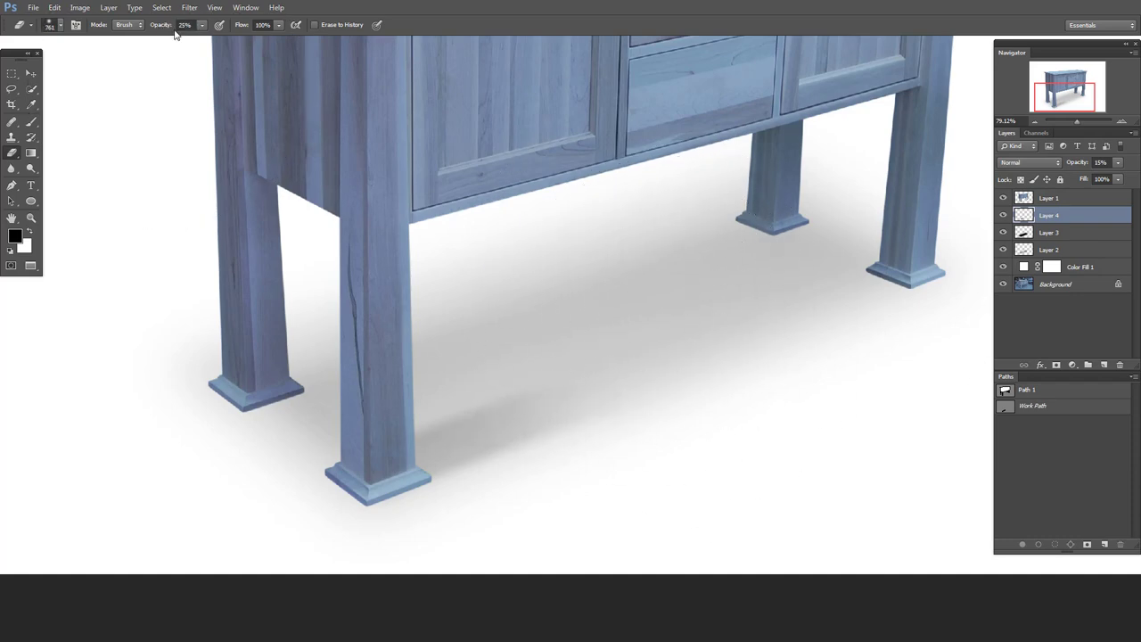
pyautogui.scroll(-5, 660, 354)
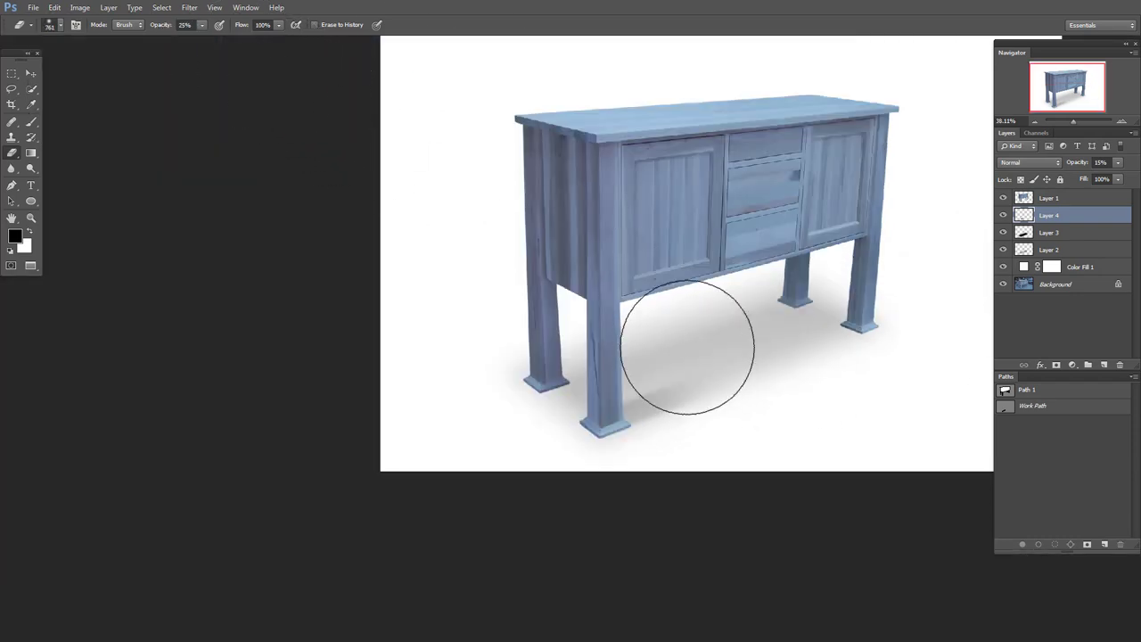
# Step: Leave the 15% Layer 4 shadow untransformed and toggle its visibility to compare
pyautogui.scroll(2, 766, 419)
pyautogui.hotkey('ctrl', 't')
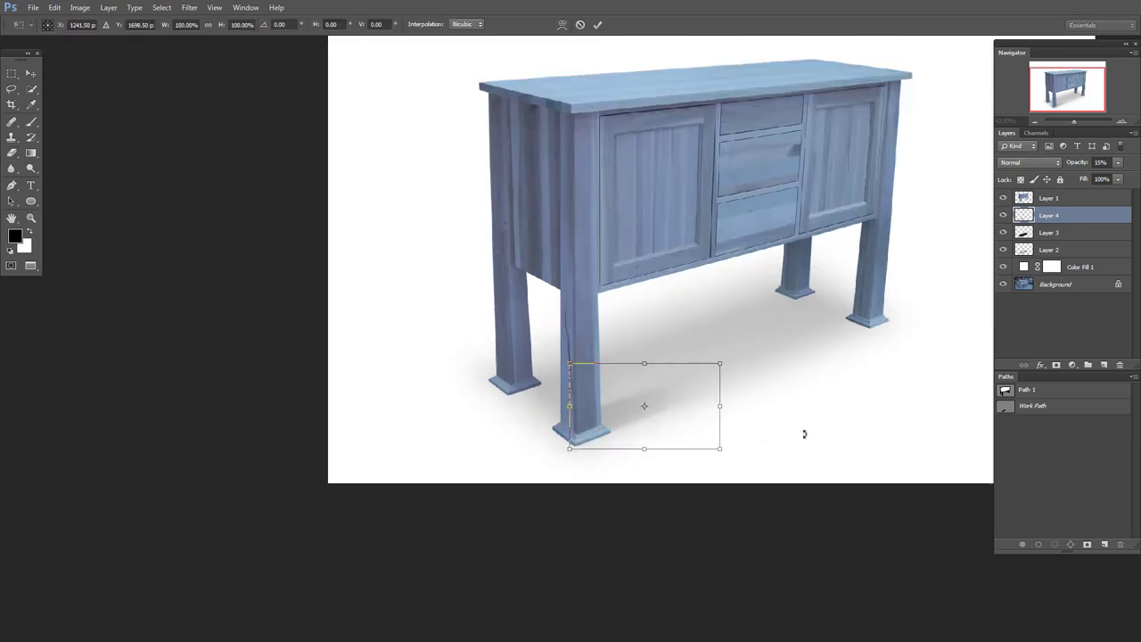
pyautogui.press('Return')
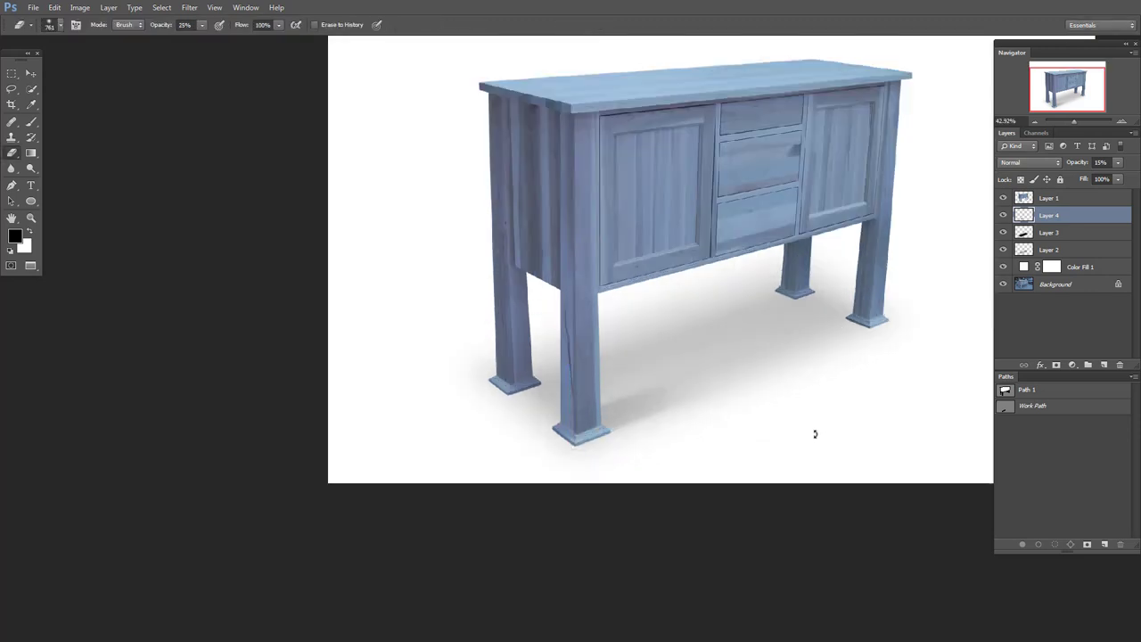
pyautogui.scroll(-2, 815, 434)
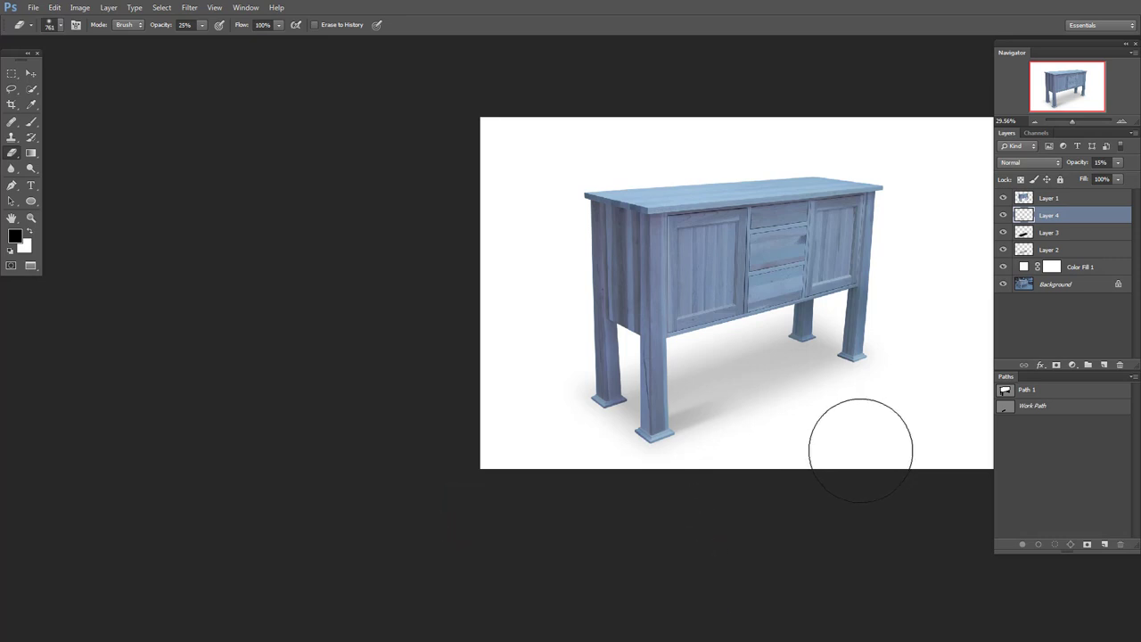
pyautogui.scroll(2, 861, 450)
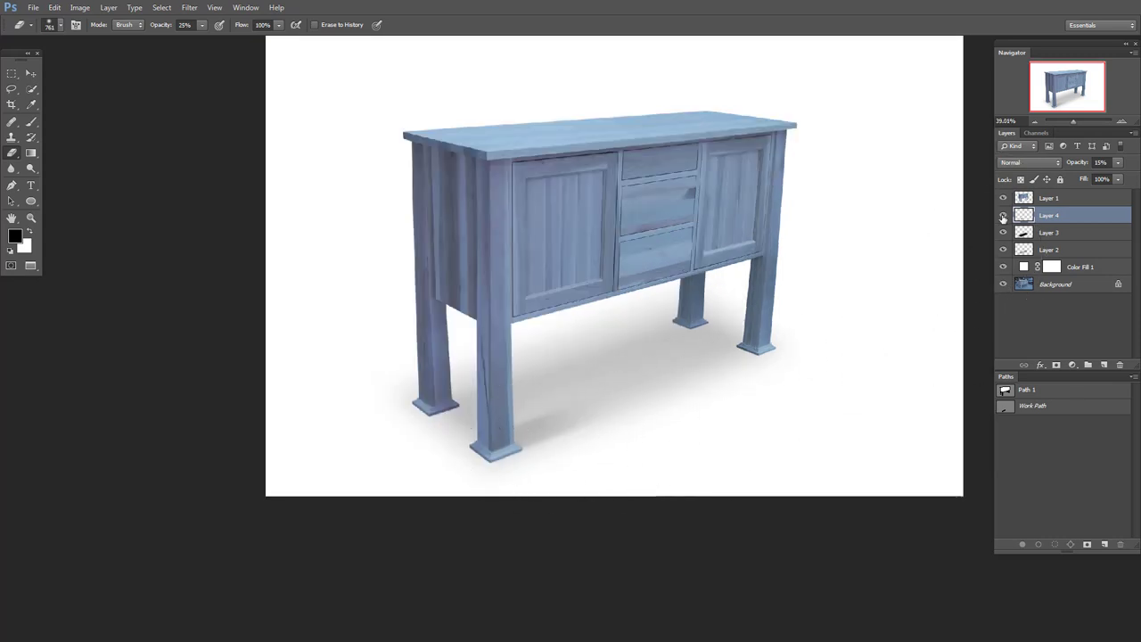
pyautogui.scroll(-3, 668, 508)
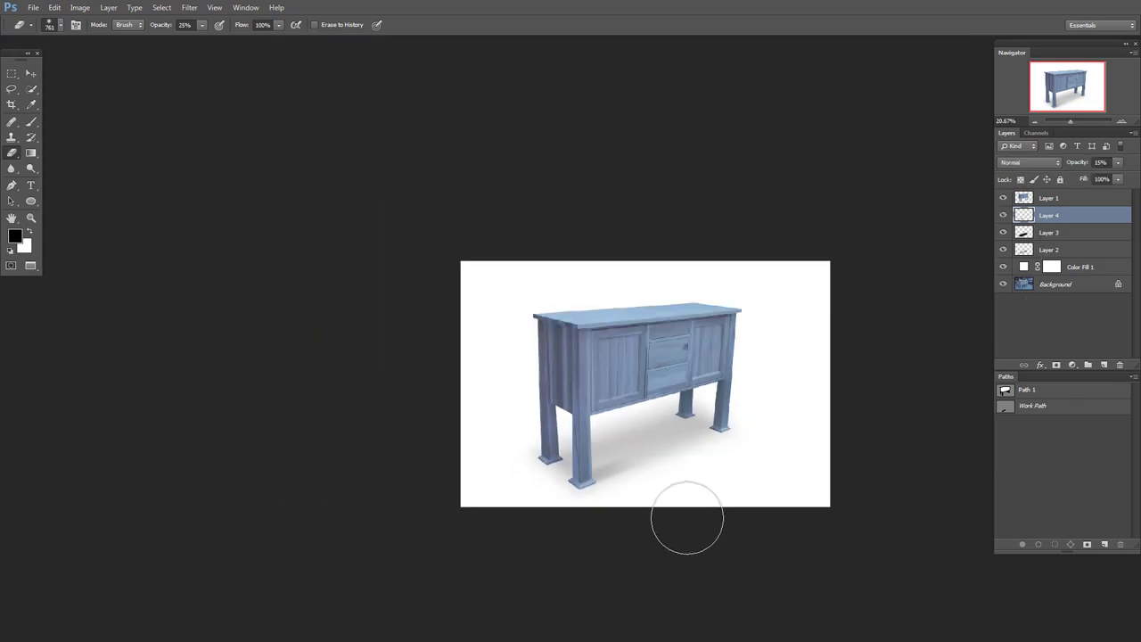
pyautogui.scroll(2, 652, 518)
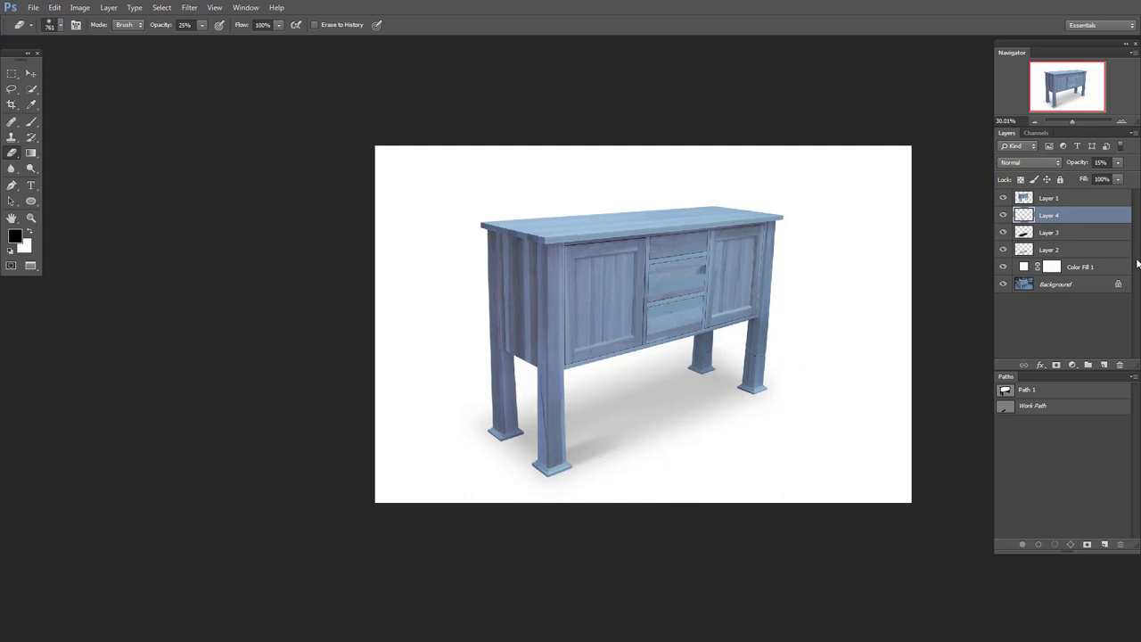
pyautogui.click(1003, 214)
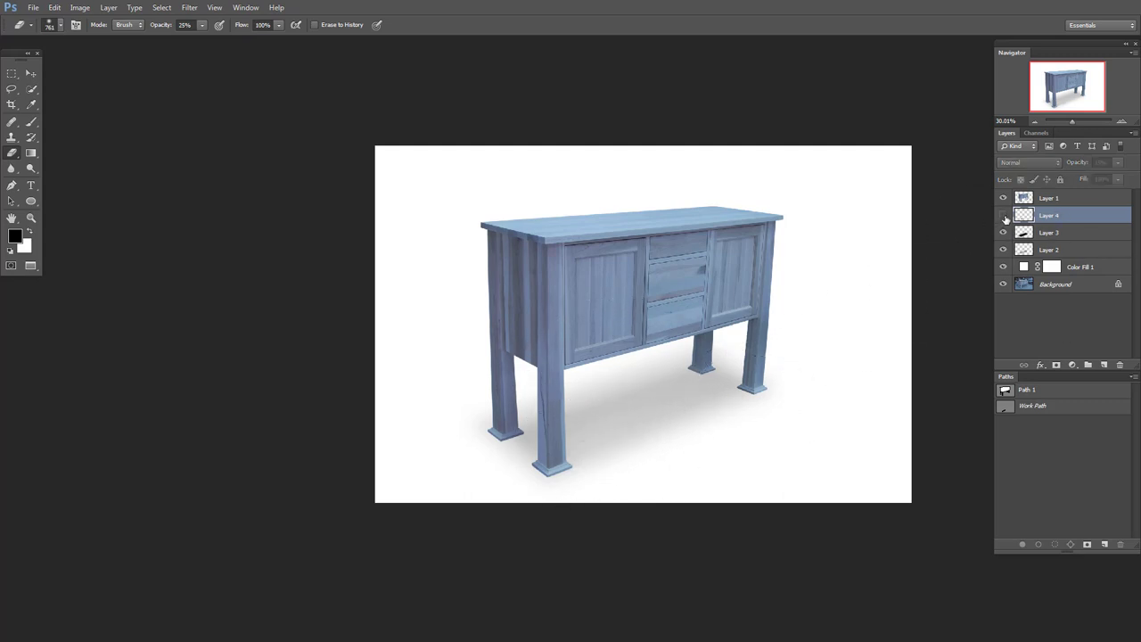
pyautogui.click(1003, 215)
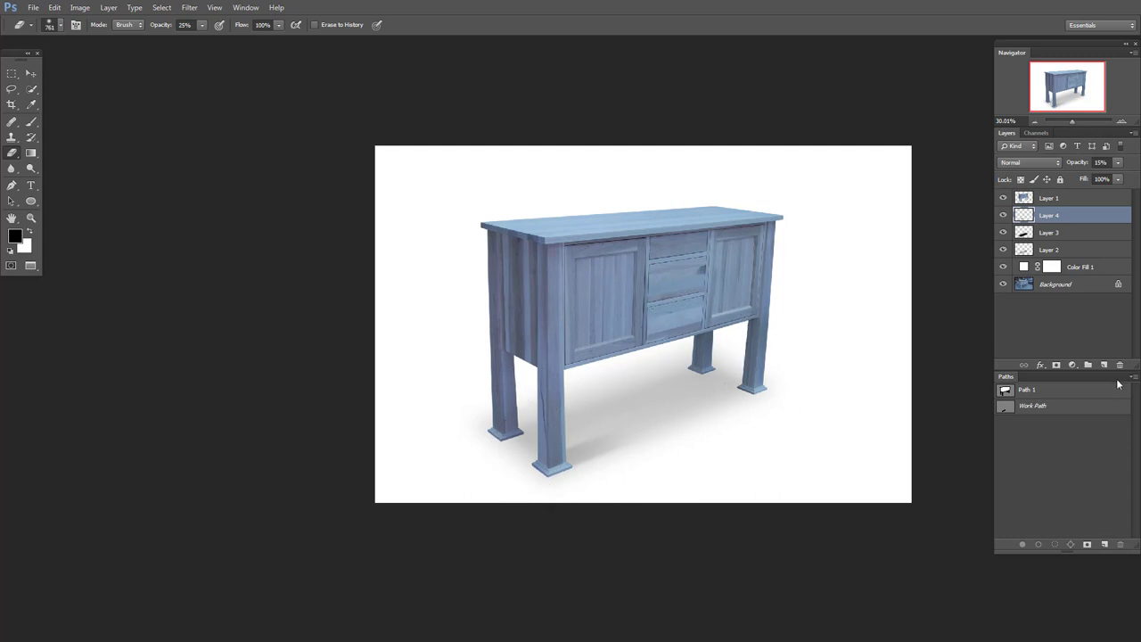
# Step: Duplicate the leg shadow, then move and slightly rotate the copy under another leg
pyautogui.hotkey('ctrl', 'j')
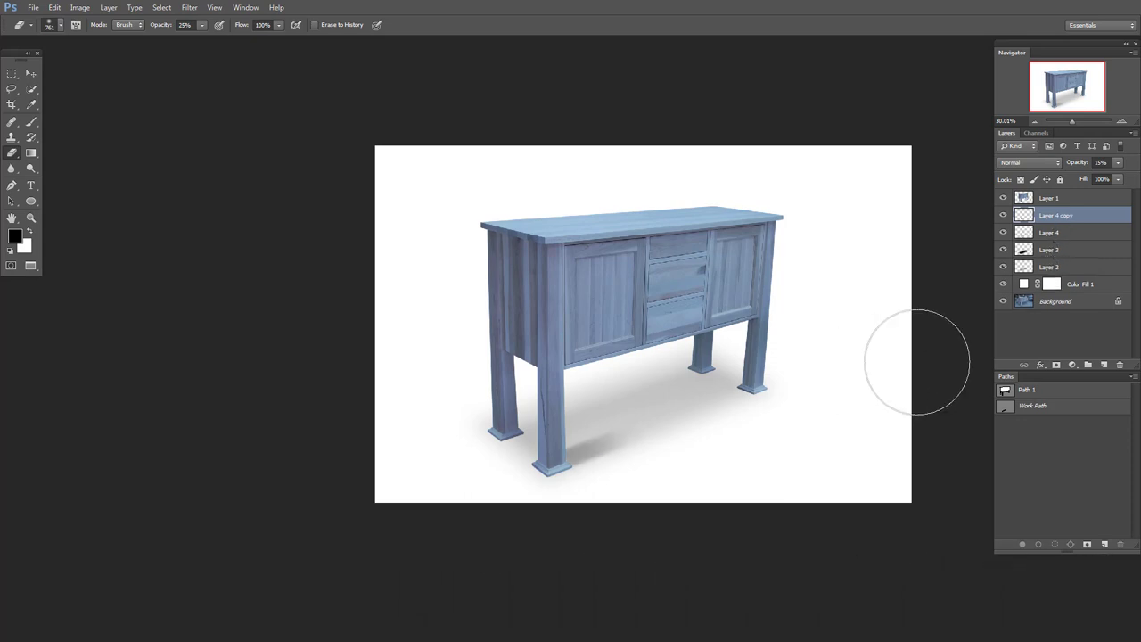
pyautogui.hotkey('ctrl', 't')
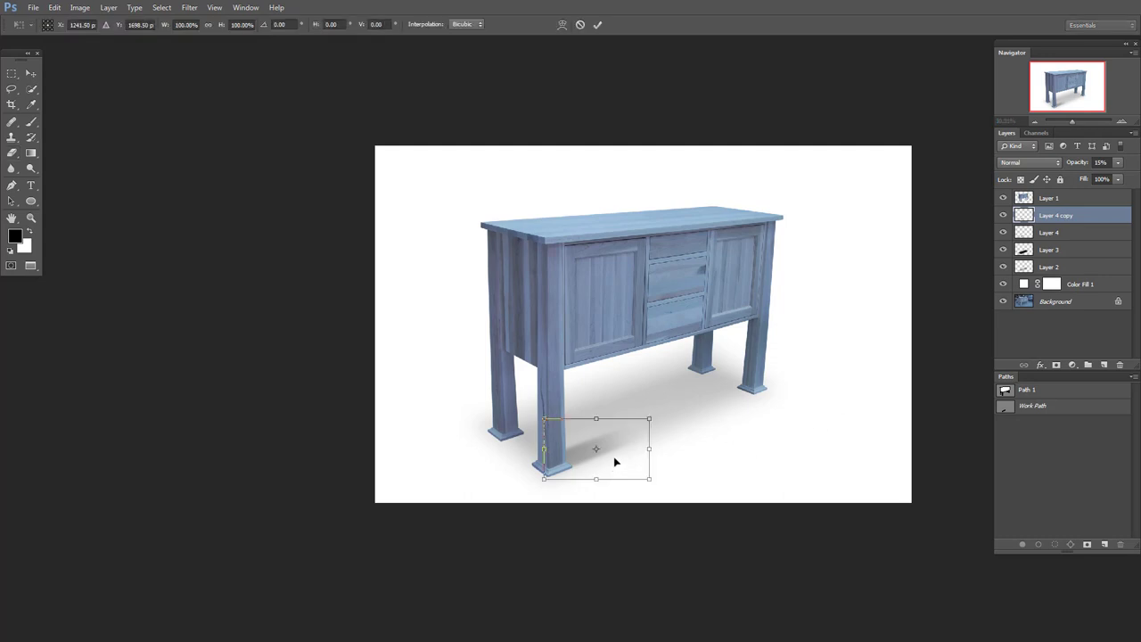
pyautogui.moveTo(567, 470); pyautogui.dragTo(527, 439)
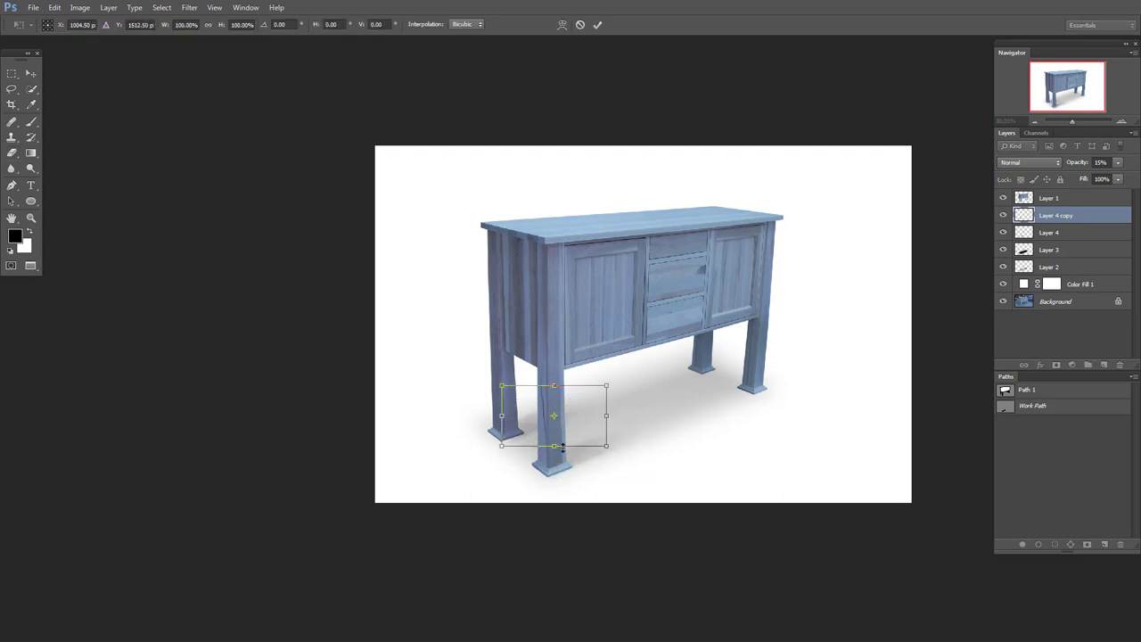
pyautogui.scroll(2, 597, 453)
pyautogui.moveTo(672, 457); pyautogui.dragTo(669, 463)
pyautogui.scroll(1, 534, 446)
pyautogui.moveTo(516, 415)
pyautogui.mouseDown()
pyautogui.moveTo(499, 426)
pyautogui.moveTo(756, 336)
pyautogui.mouseUp()
pyautogui.press('Return')
# Step: Duplicate the shadow again and squash the copy under the back legs
pyautogui.hotkey('ctrl', 'j')
pyautogui.hotkey('ctrl', 't')
pyautogui.scroll(1, 767, 335)
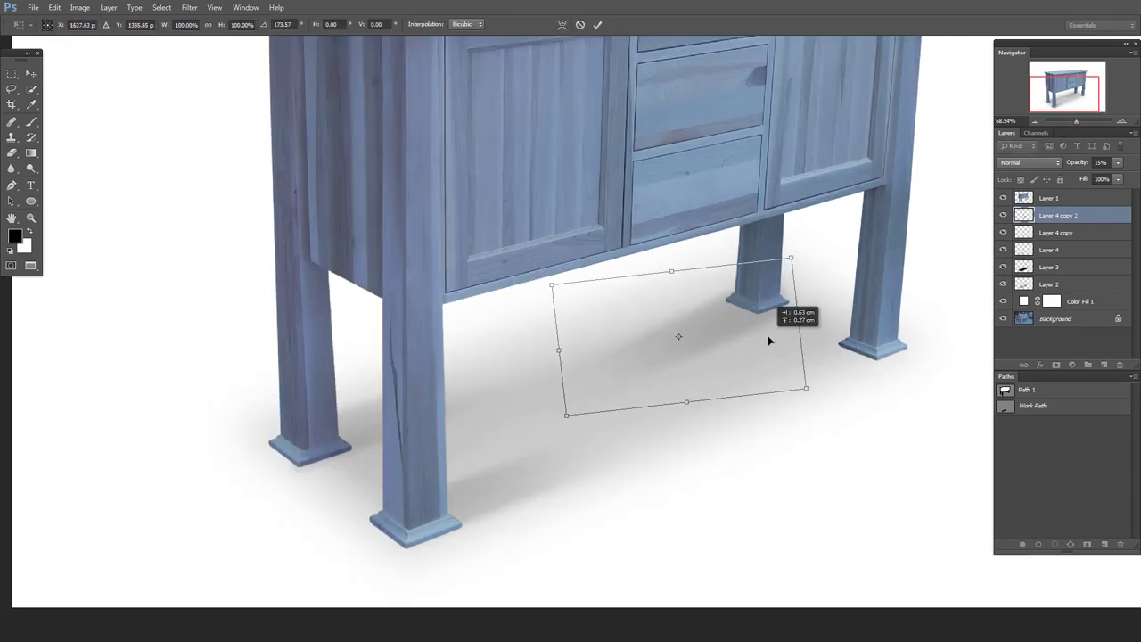
pyautogui.moveTo(689, 402); pyautogui.dragTo(689, 381)
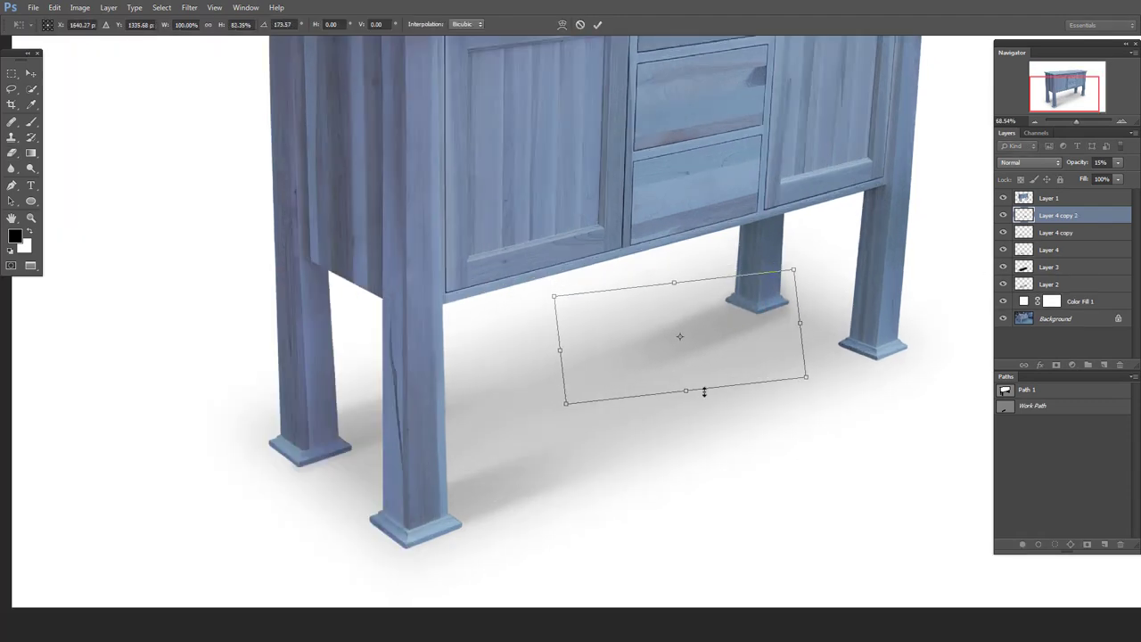
pyautogui.press('Return')
# Step: Make a third shadow copy, shrink the eraser, and select Layer 4 copy 2
pyautogui.hotkey('ctrl', 'j')
pyautogui.press('e')
pyautogui.scroll(-1, 857, 431)
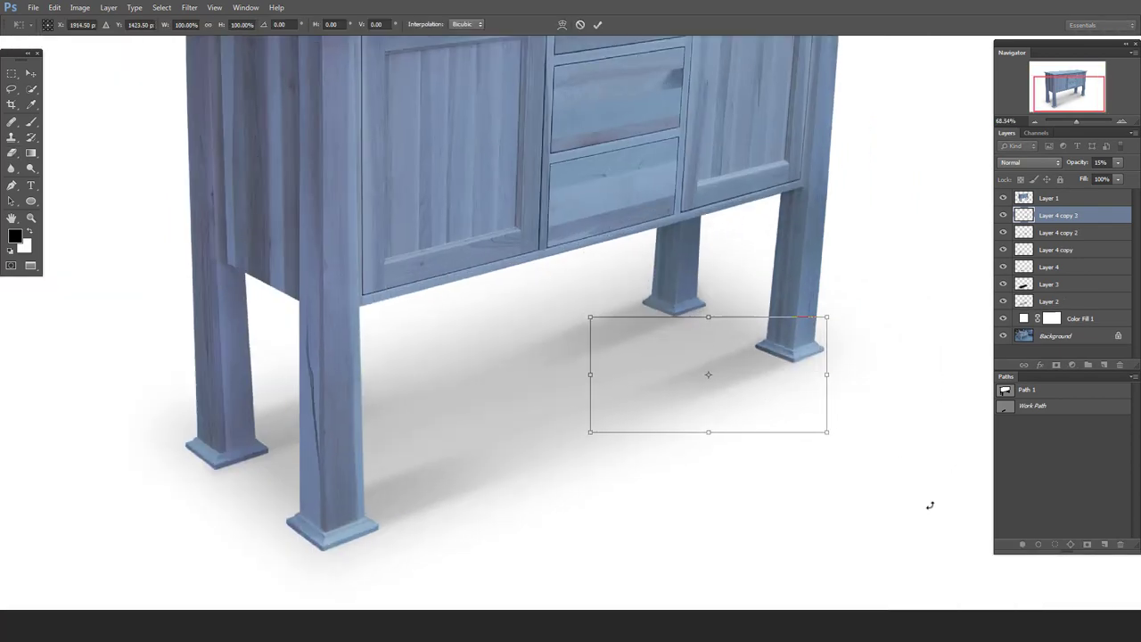
pyautogui.scroll(2, 863, 439)
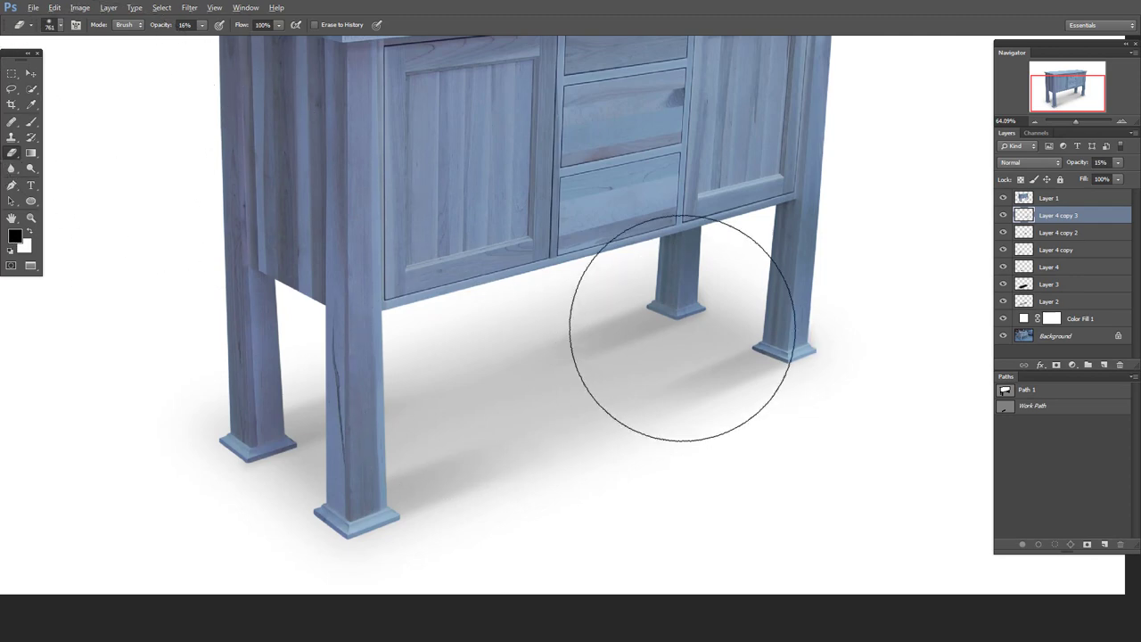
pyautogui.press('[')
pyautogui.press('[')
pyautogui.press('[')
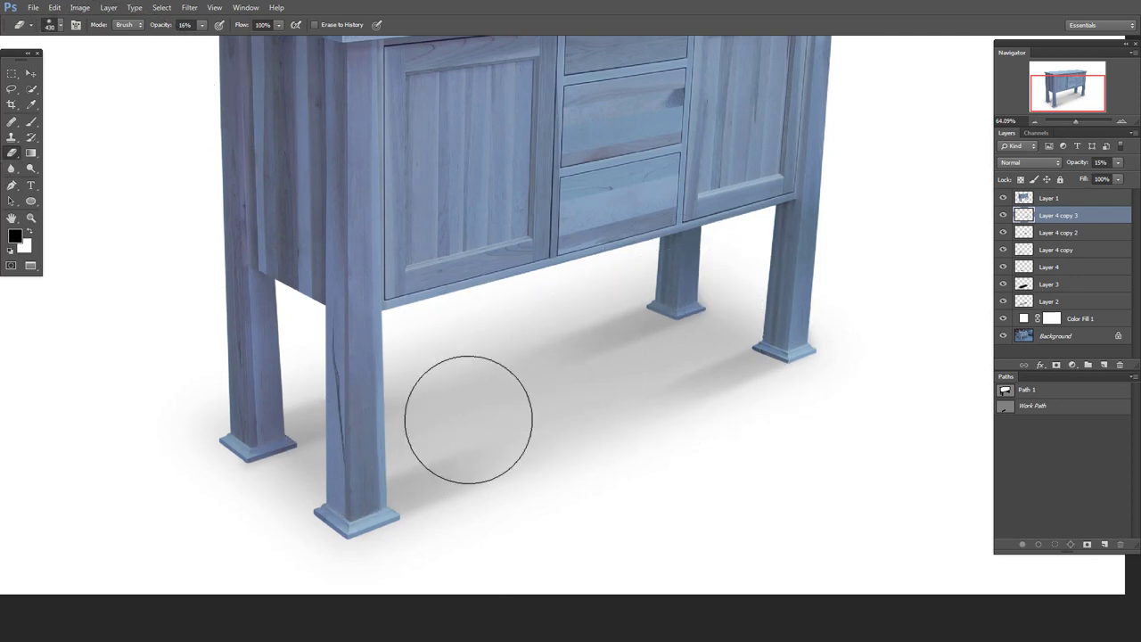
pyautogui.hotkey('alt', '[')
pyautogui.scroll(-4, 609, 516)
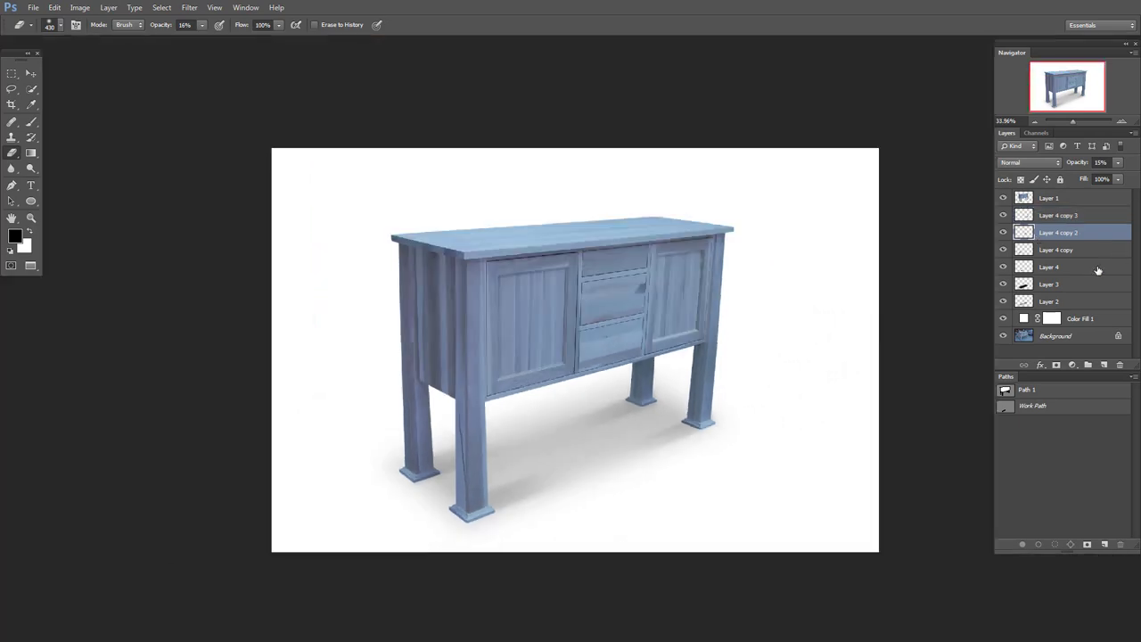
# Step: Merge Layer 4 through Layer 4 copy 2 into a single leg-shadow layer
pyautogui.hotkey('ctrl', 'shift', 'e')
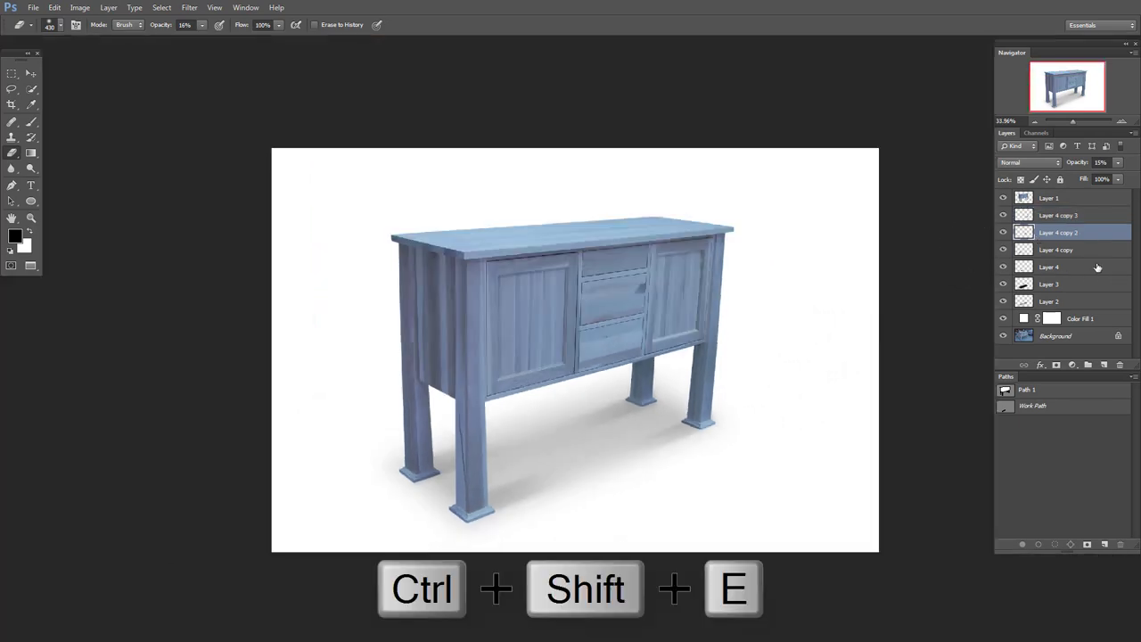
pyautogui.keyDown('shift'); pyautogui.click(1081, 272); pyautogui.keyUp('shift')
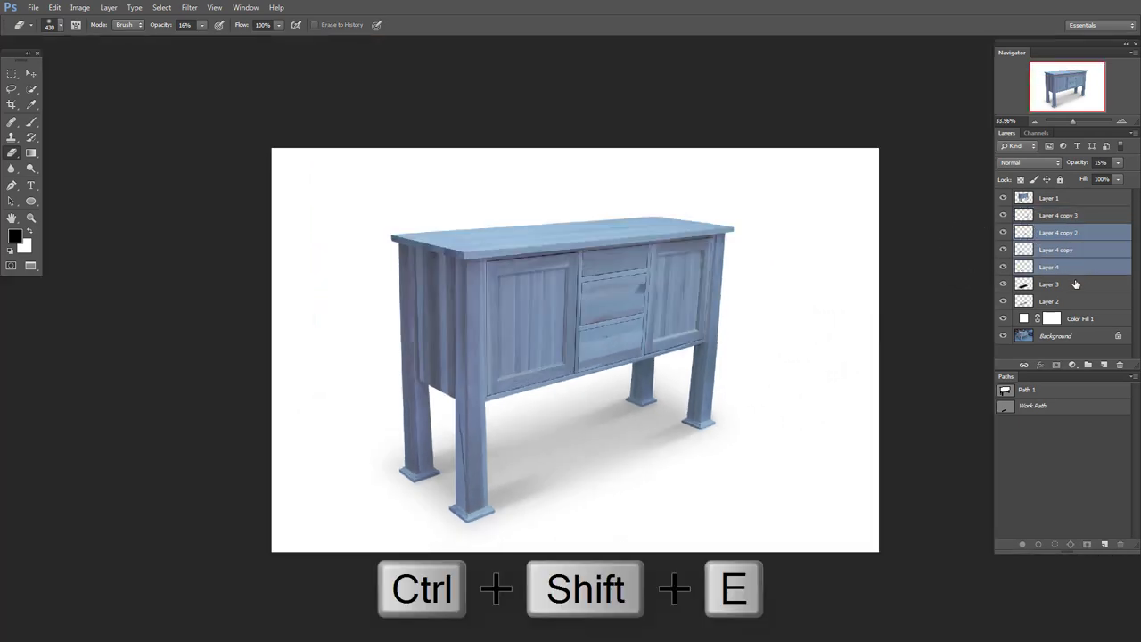
pyautogui.press('Delete')
pyautogui.scroll(2, 695, 410)
pyautogui.scroll(-2, 802, 455)
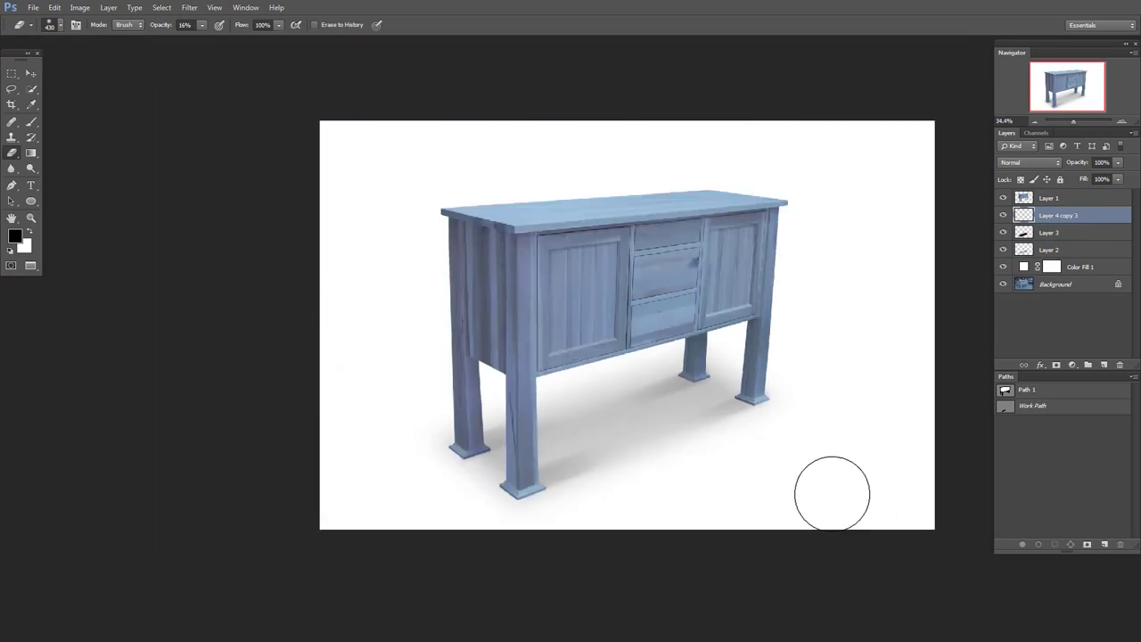
pyautogui.scroll(2, 802, 490)
pyautogui.scroll(2, 579, 394)
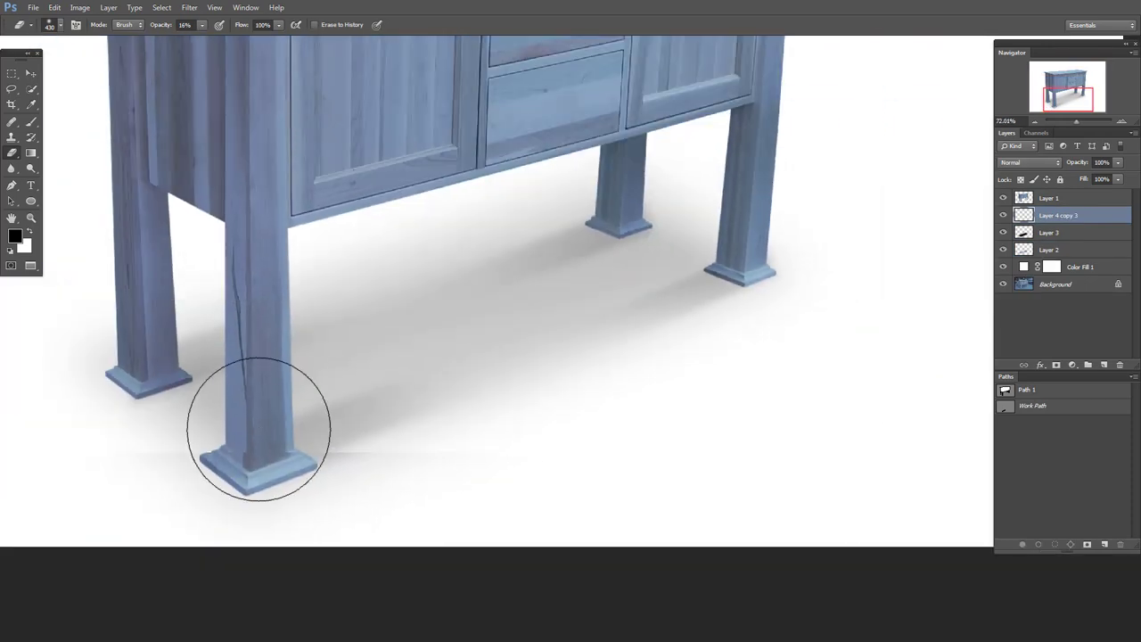
pyautogui.scroll(-2, 223, 414)
pyautogui.scroll(3, 511, 493)
# Step: Select the furniture's saved outline, Path 1, in the Paths panel
pyautogui.scroll(-3, 348, 468)
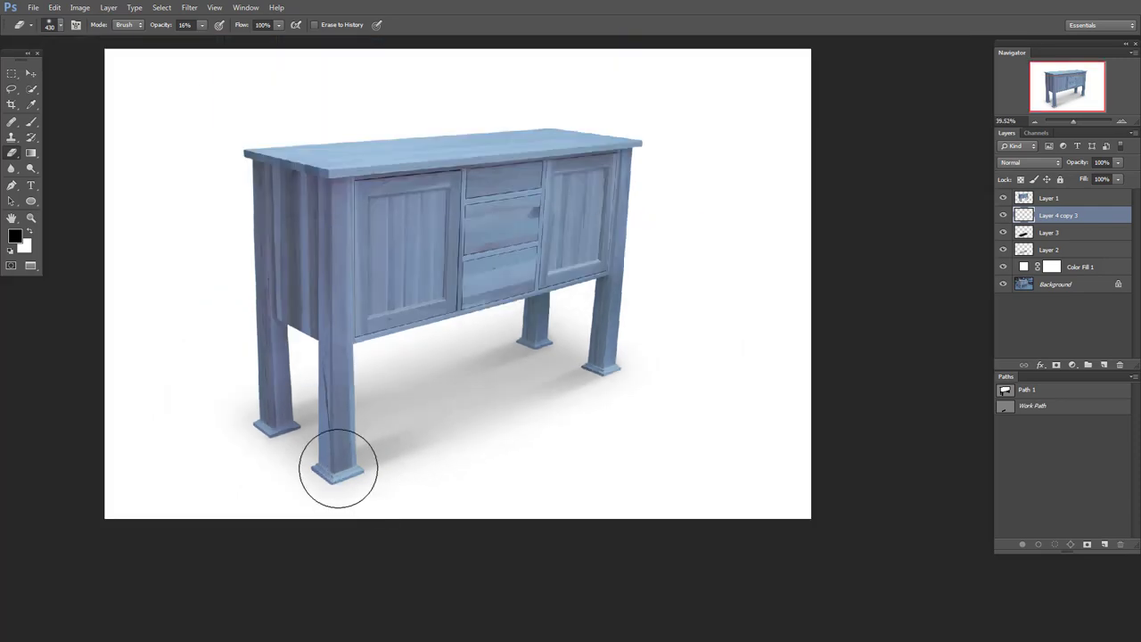
pyautogui.scroll(5, 624, 437)
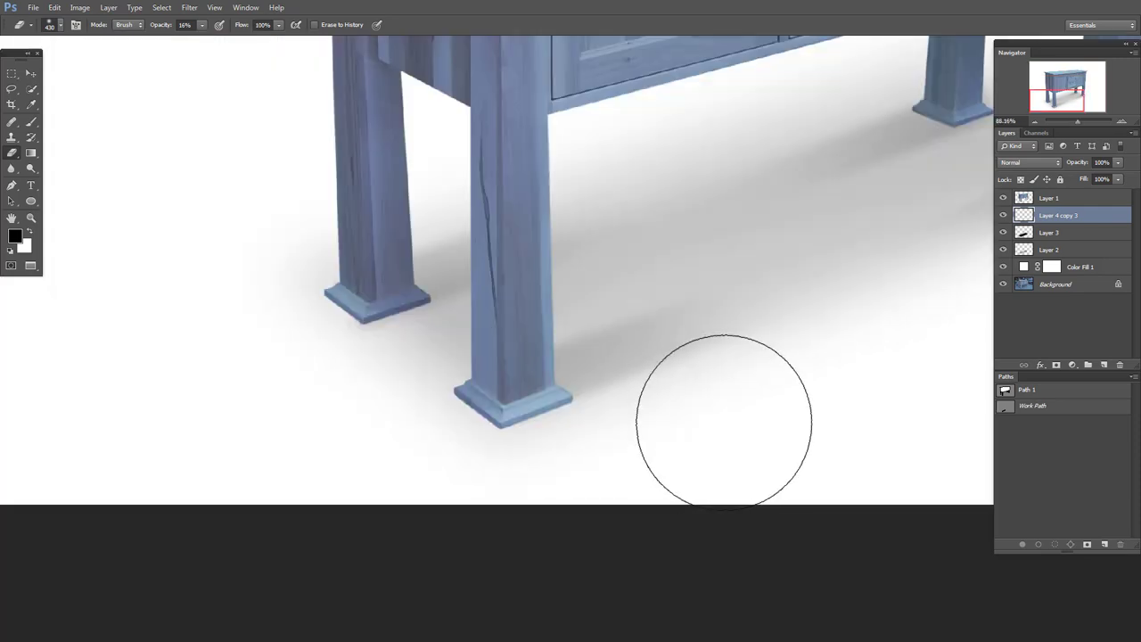
pyautogui.scroll(-2, 677, 417)
pyautogui.scroll(2, 535, 410)
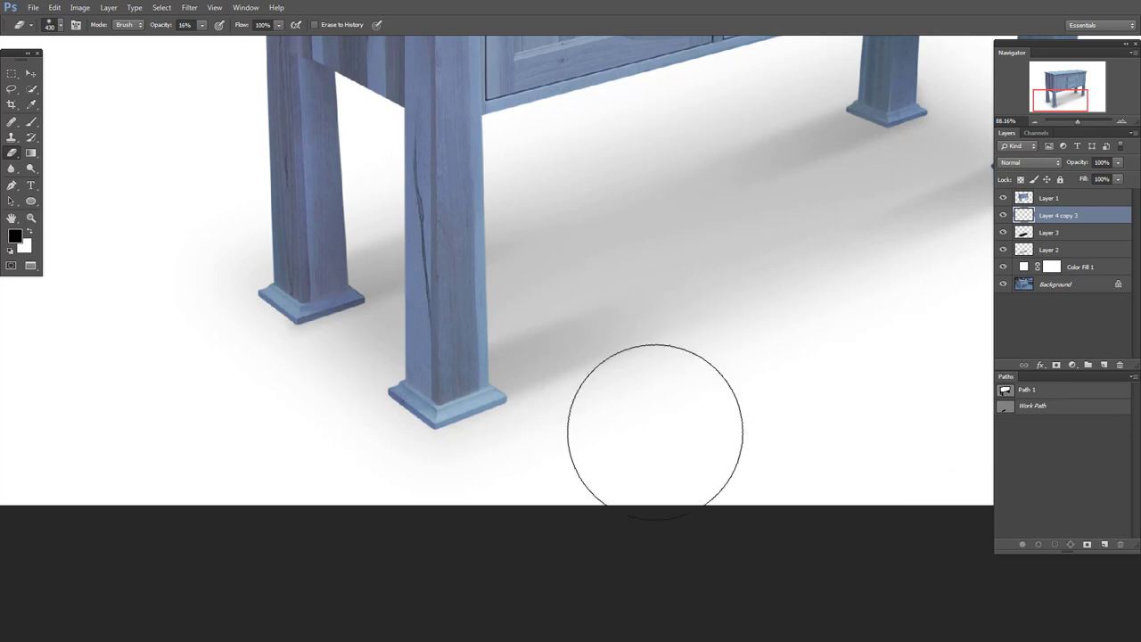
pyautogui.click(1026, 390)
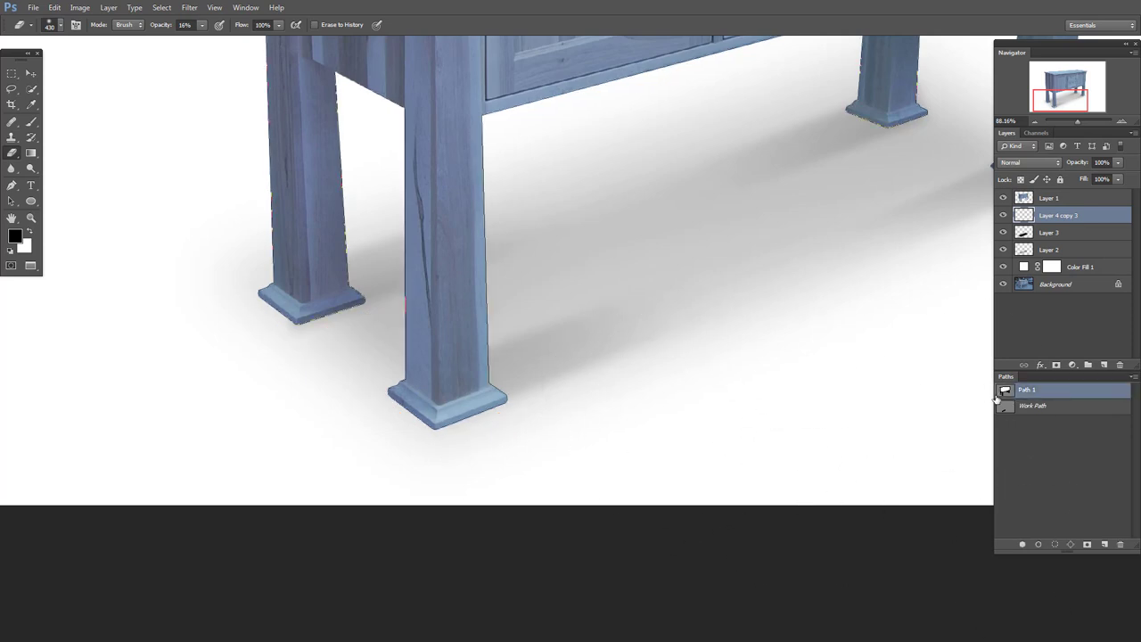
# Step: Load the outline as a selection on a new layer, feather 5 px, fill black
pyautogui.scroll(-3, 674, 434)
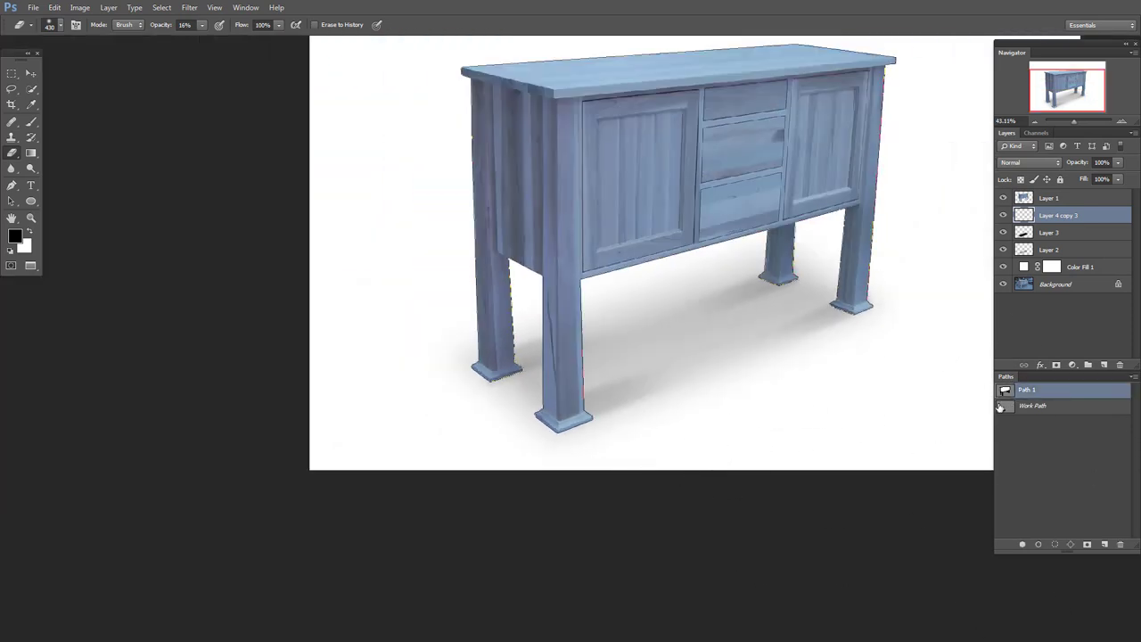
pyautogui.keyDown('ctrl'); pyautogui.click(1005, 393); pyautogui.keyUp('ctrl')
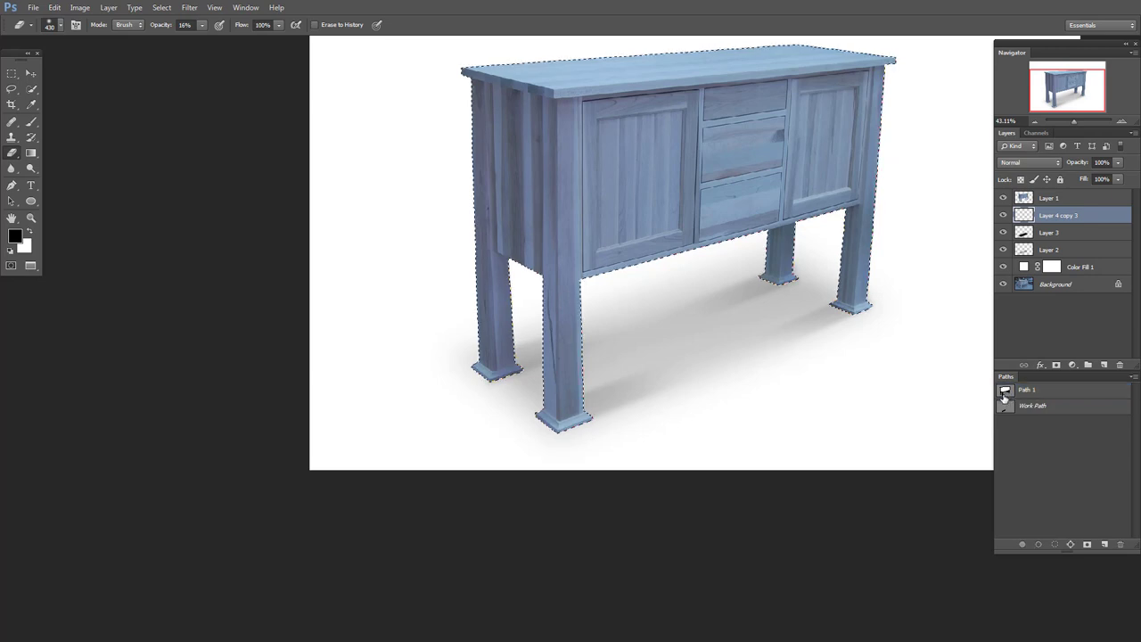
pyautogui.click(1103, 364)
pyautogui.scroll(2, 861, 329)
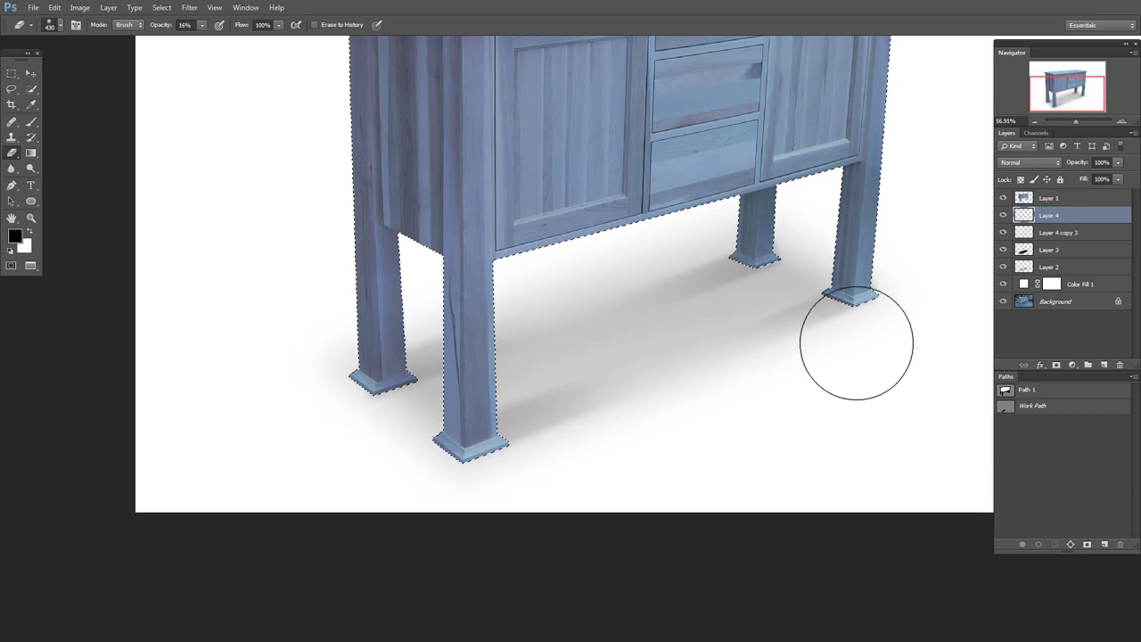
pyautogui.hotkey('shift', 'F6')
pyautogui.write('5')
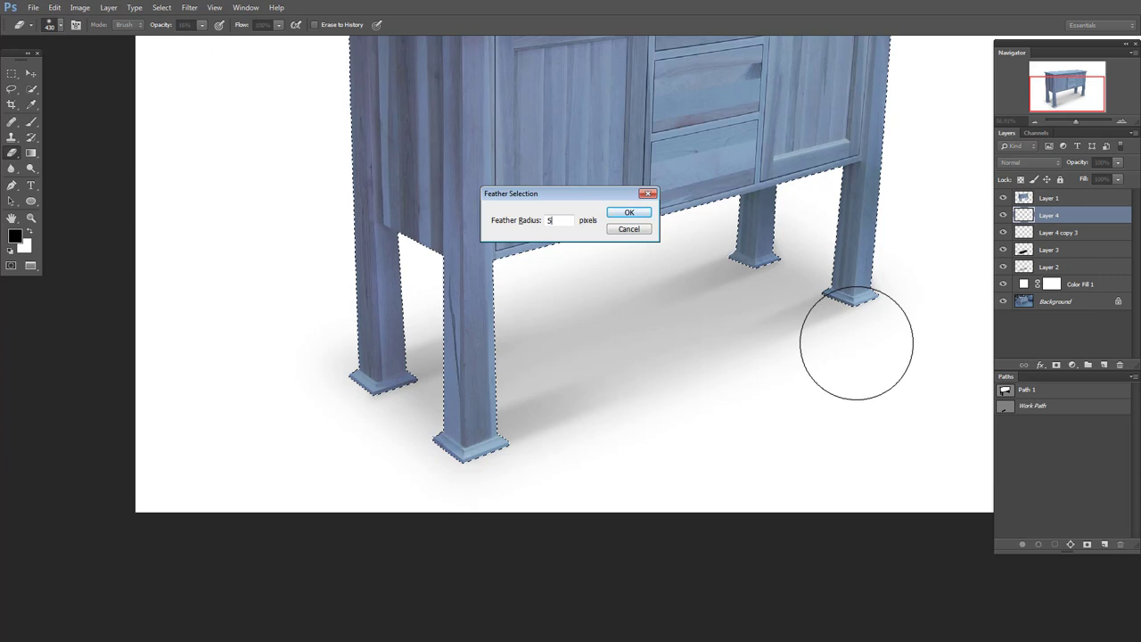
pyautogui.press('Return')
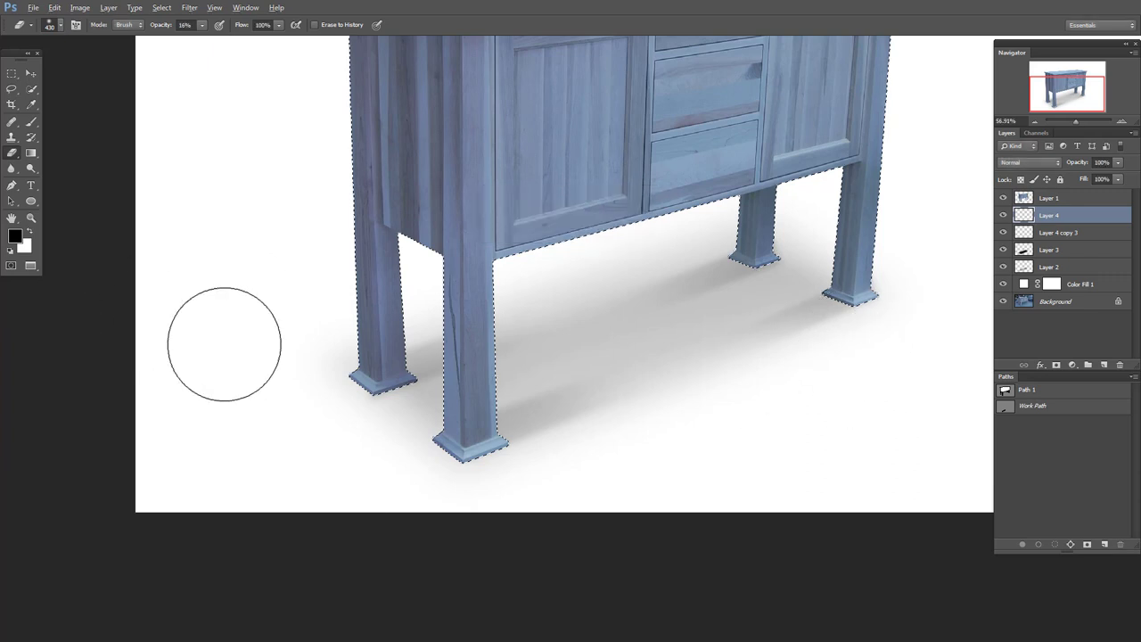
pyautogui.hotkey('alt', 'BackSpace')
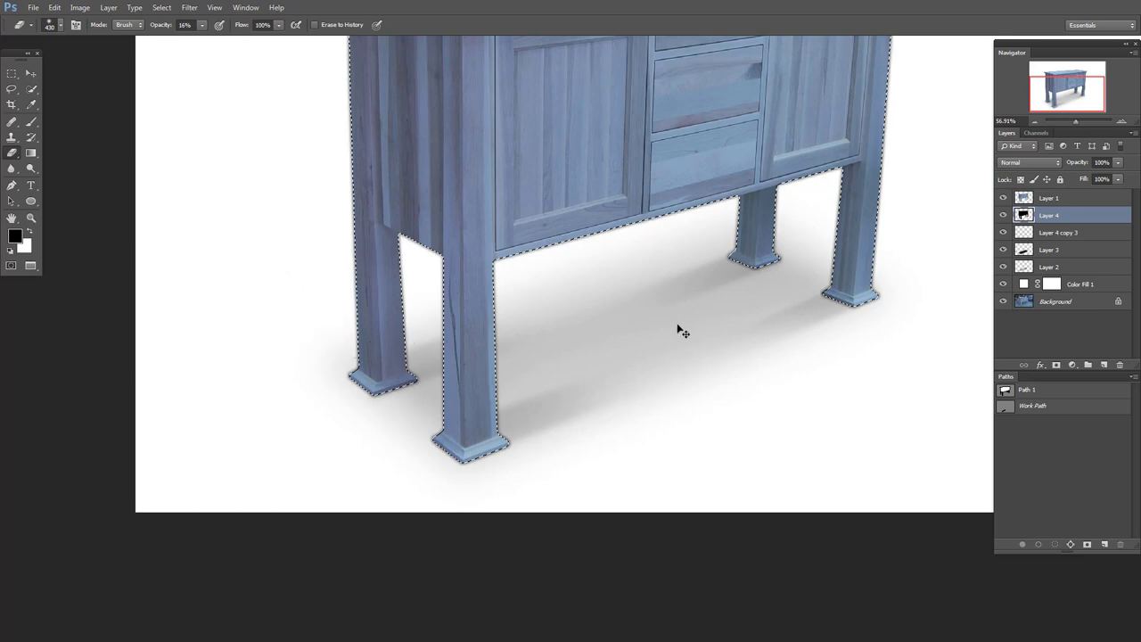
pyautogui.hotkey('ctrl', 'd')
# Step: Toggle the new black shadow layer's visibility to check it
pyautogui.scroll(-3, 667, 255)
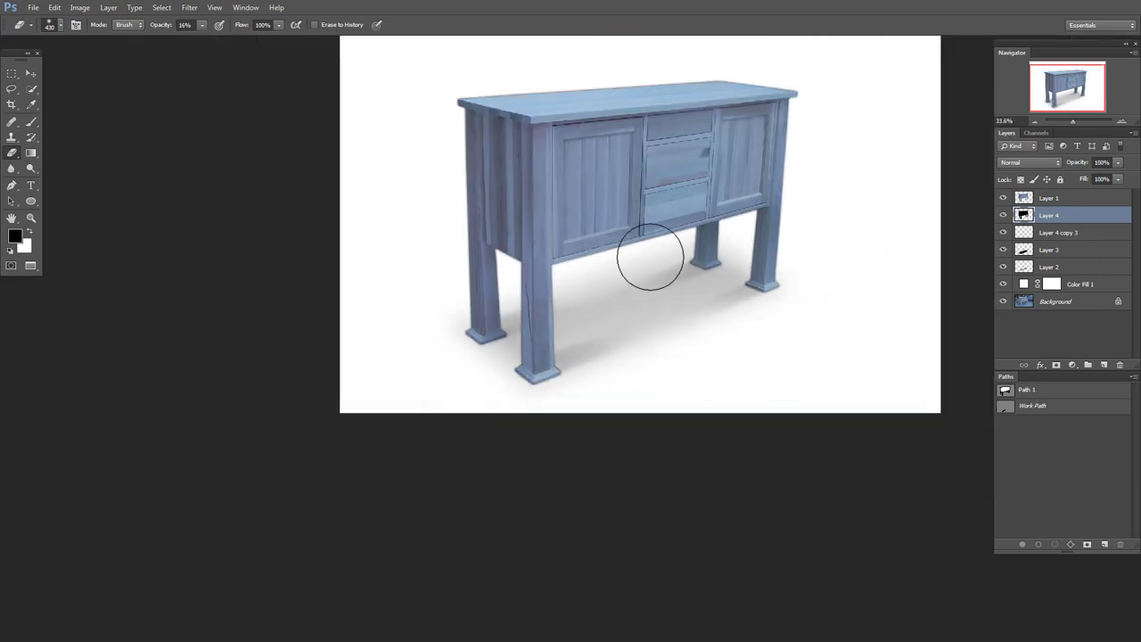
pyautogui.scroll(5, 788, 160)
pyautogui.scroll(1, 787, 160)
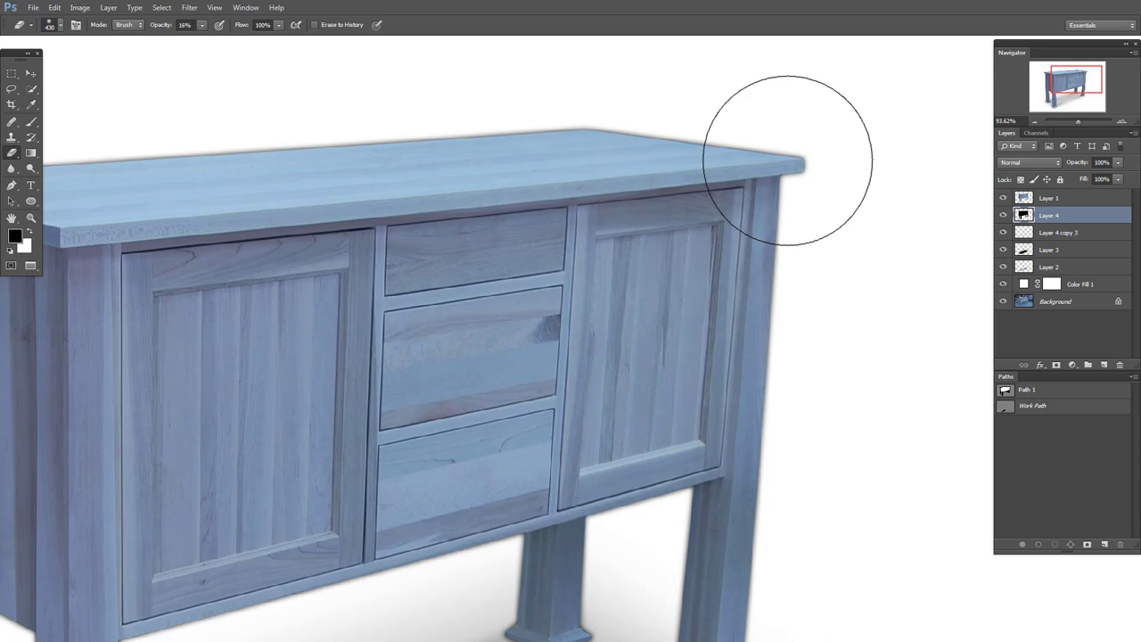
pyautogui.click(1005, 199)
pyautogui.click(1004, 200)
pyautogui.scroll(-3, 746, 365)
pyautogui.scroll(2, 504, 387)
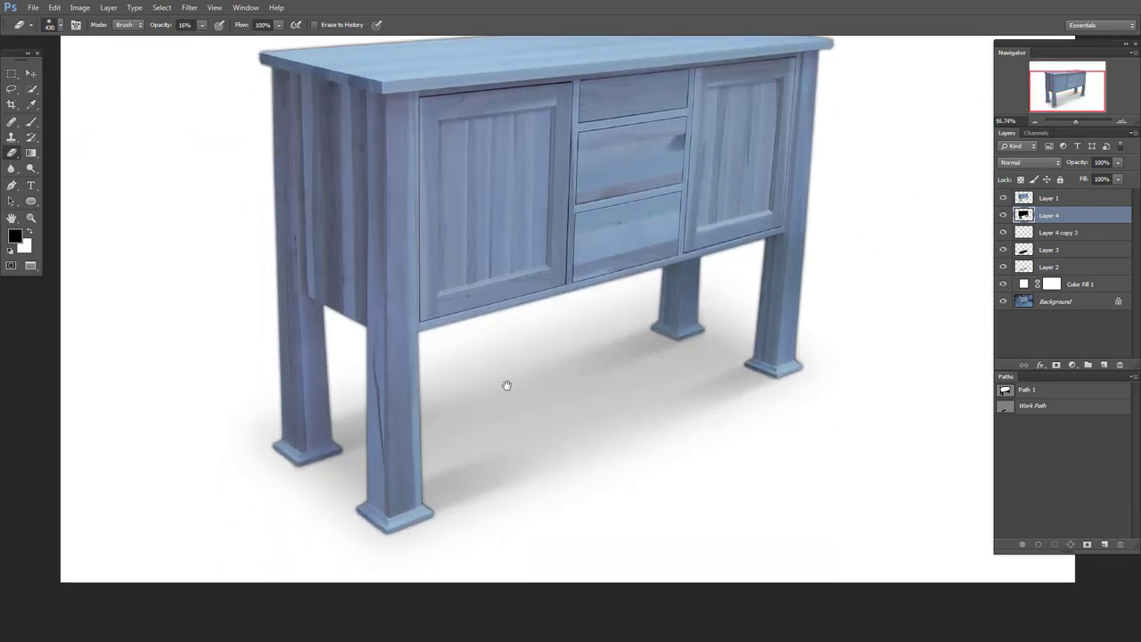
pyautogui.scroll(2, 501, 388)
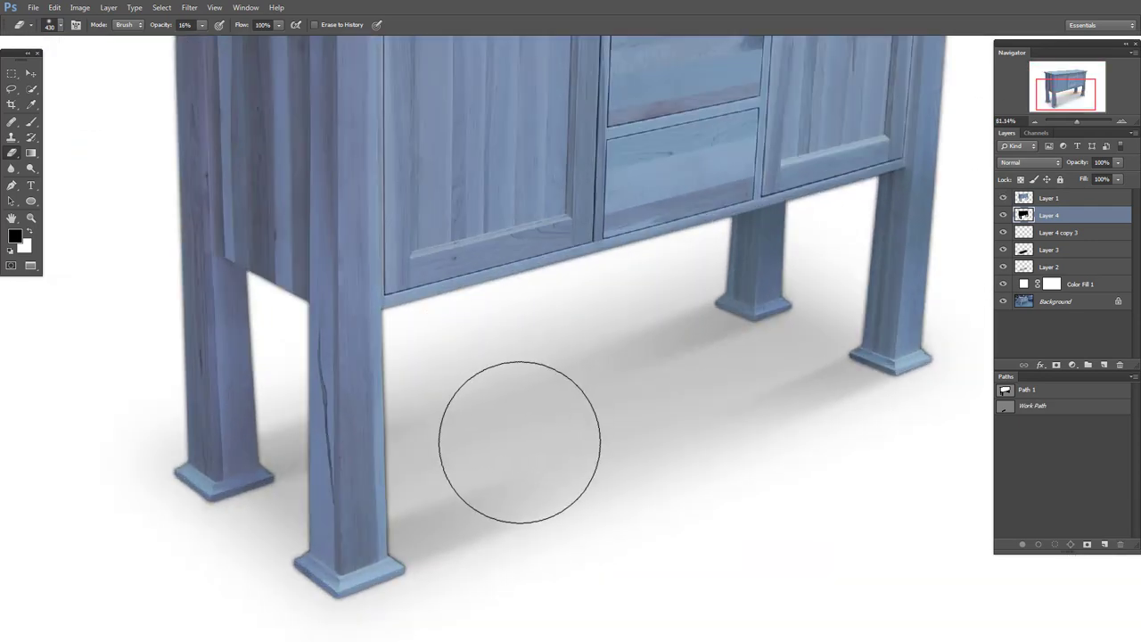
# Step: Draw rectangular marquees around each cabinet foot, adding them together
pyautogui.press('m')
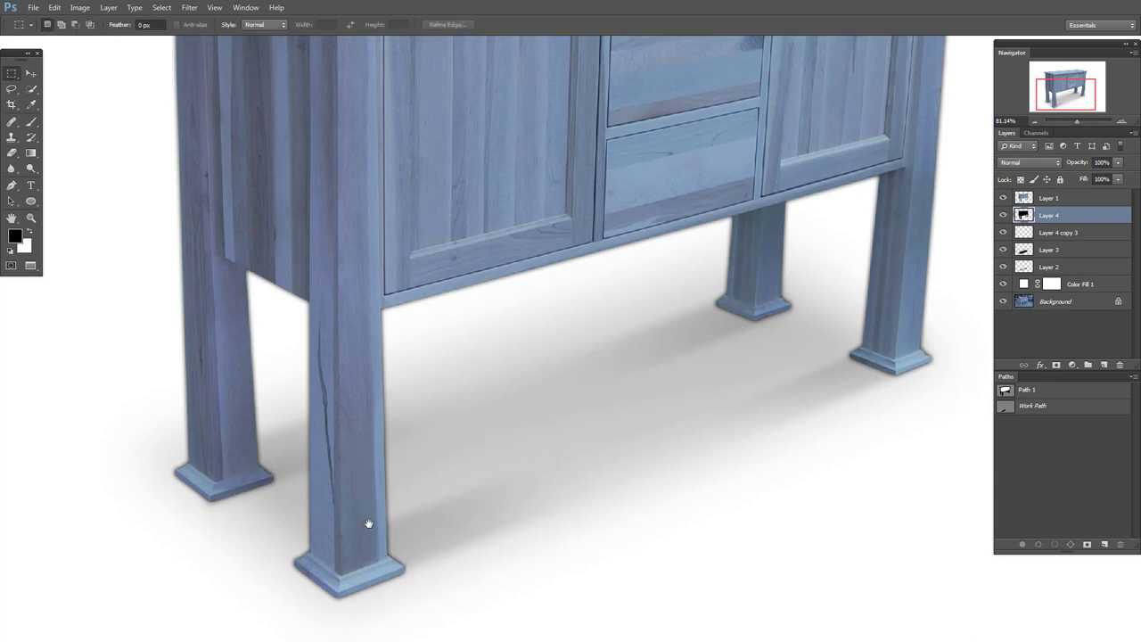
pyautogui.moveTo(356, 547); pyautogui.dragTo(489, 356)
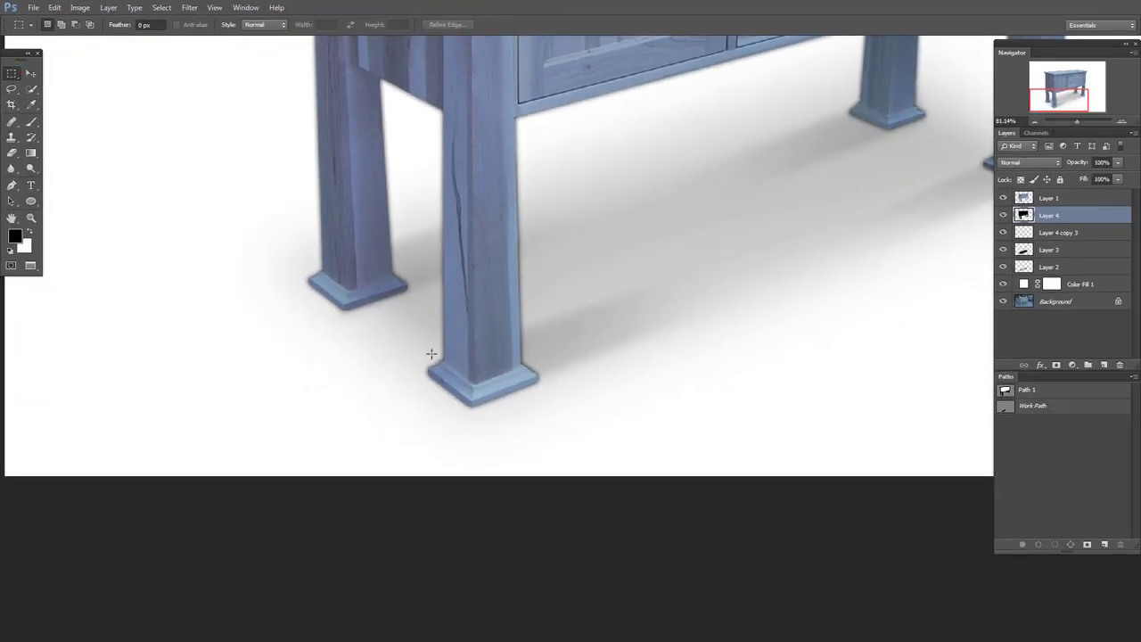
pyautogui.moveTo(407, 326); pyautogui.dragTo(560, 423)
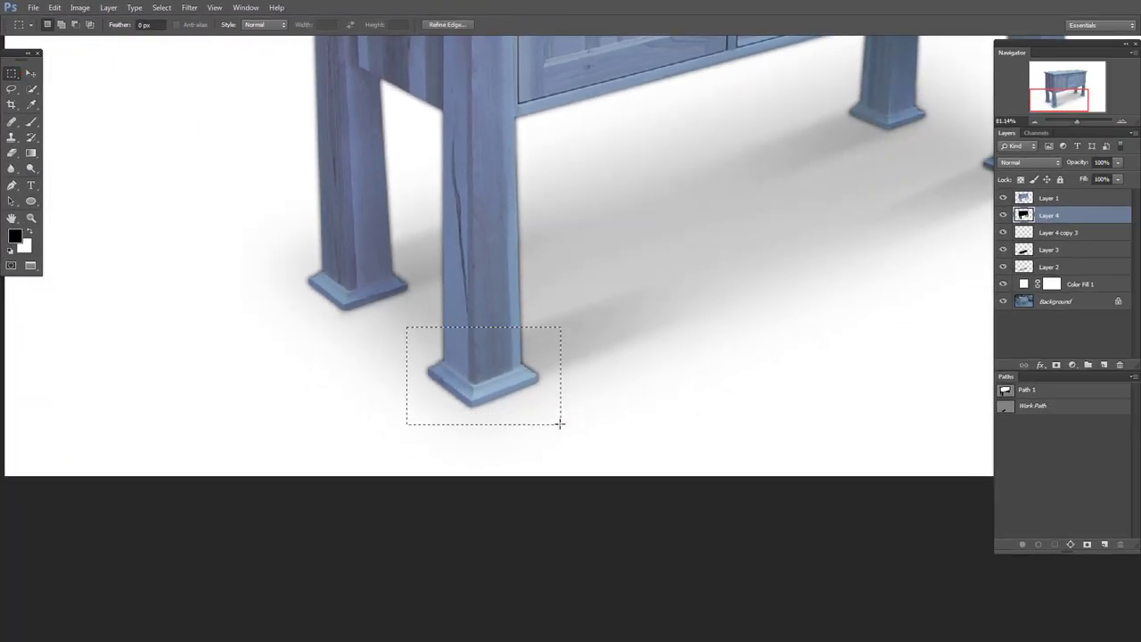
pyautogui.press('shift')
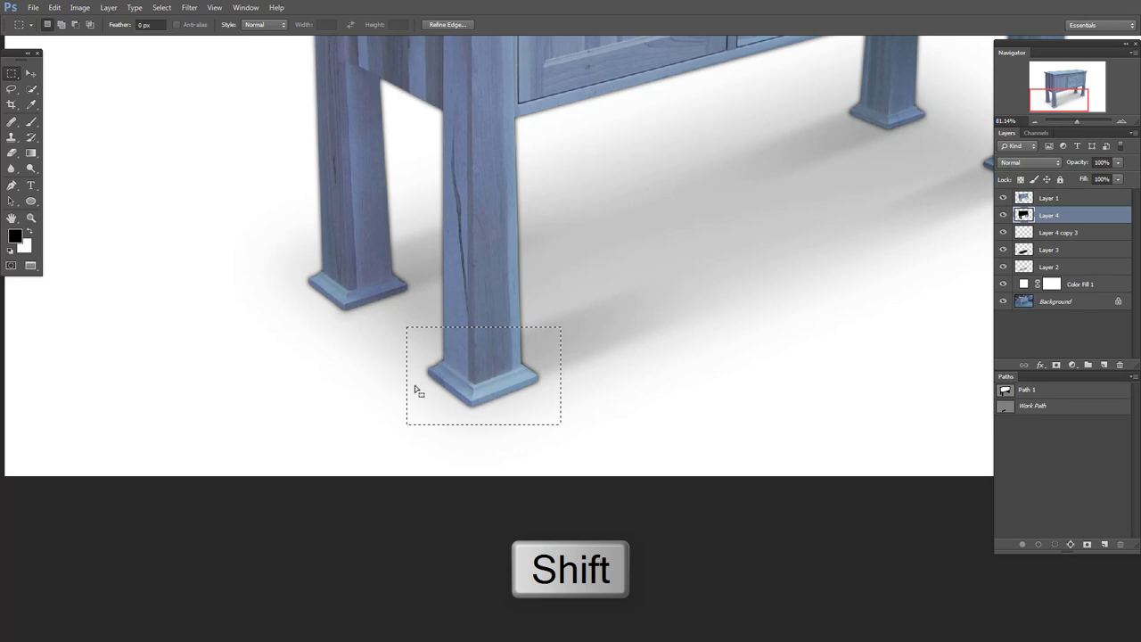
pyautogui.moveTo(269, 234)
pyautogui.mouseDown()
pyautogui.moveTo(413, 307)
pyautogui.moveTo(415, 322)
pyautogui.mouseUp()
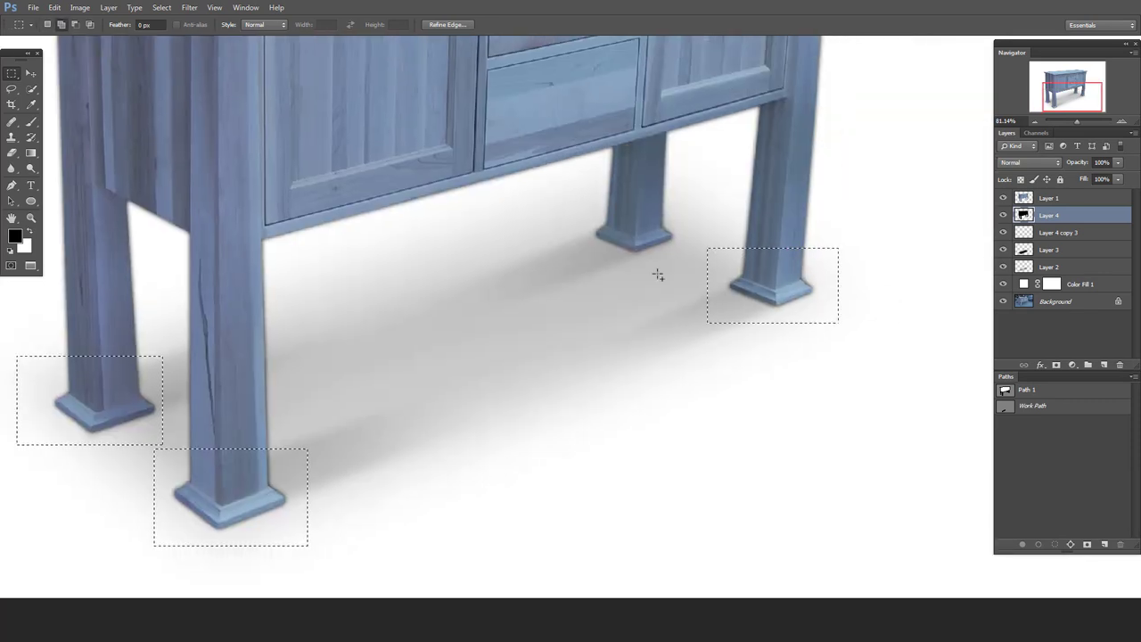
pyautogui.moveTo(575, 207); pyautogui.dragTo(681, 267)
pyautogui.scroll(-2, 611, 364)
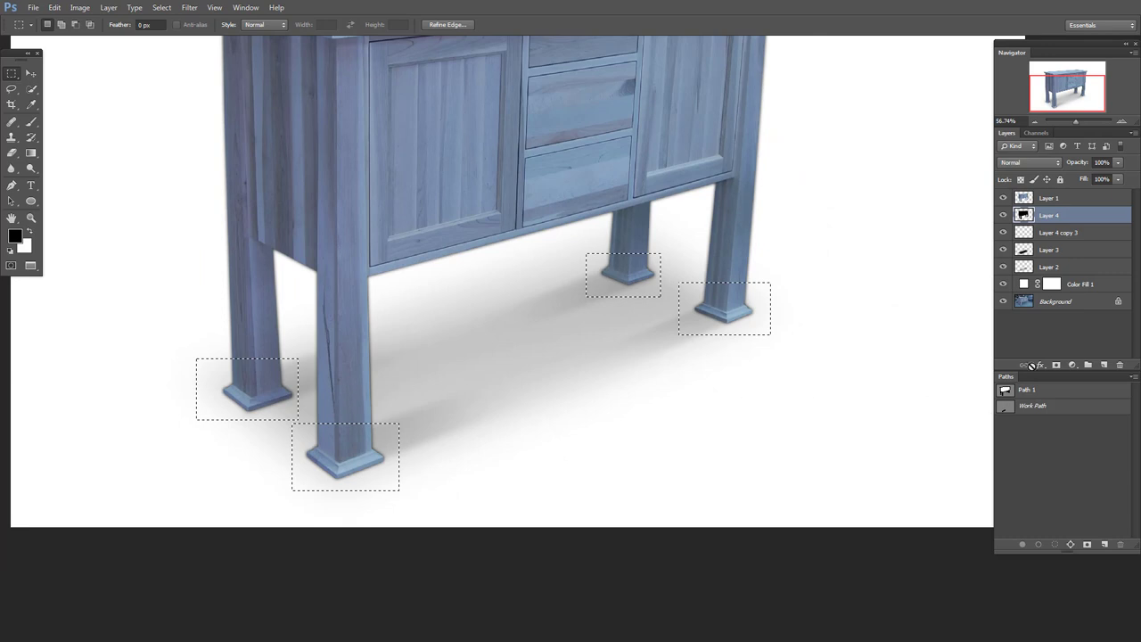
# Step: Invert the selection, delete the shadow outside the feet, and deselect
pyautogui.hotkey('ctrl', 'shift', 'i')
pyautogui.hotkey('ctrl', 'shift', 'i')
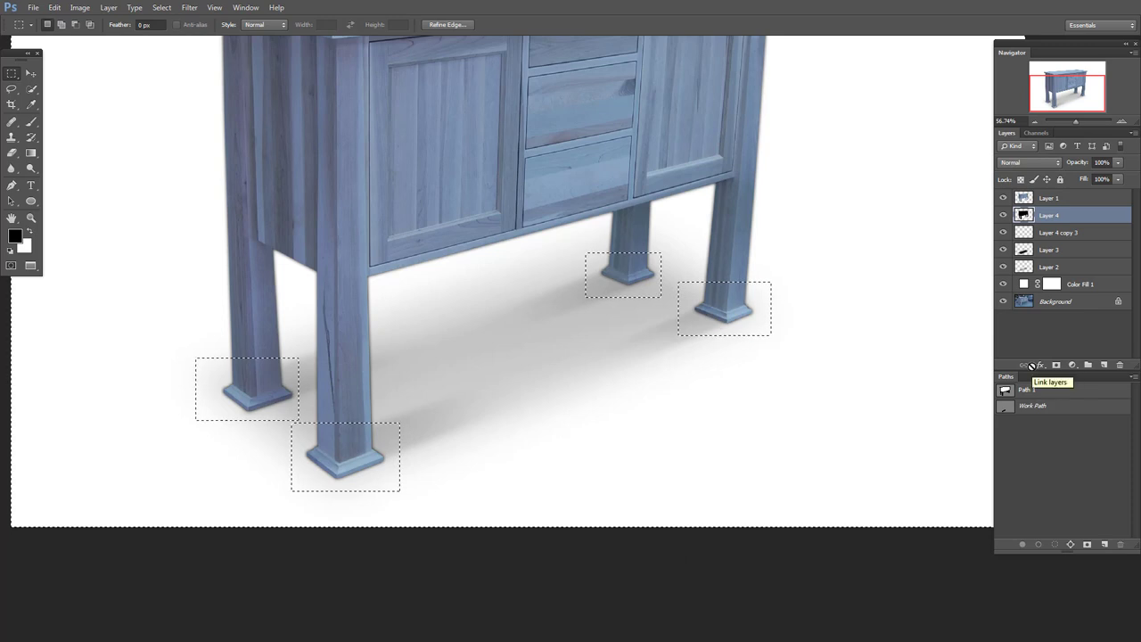
pyautogui.press('Delete')
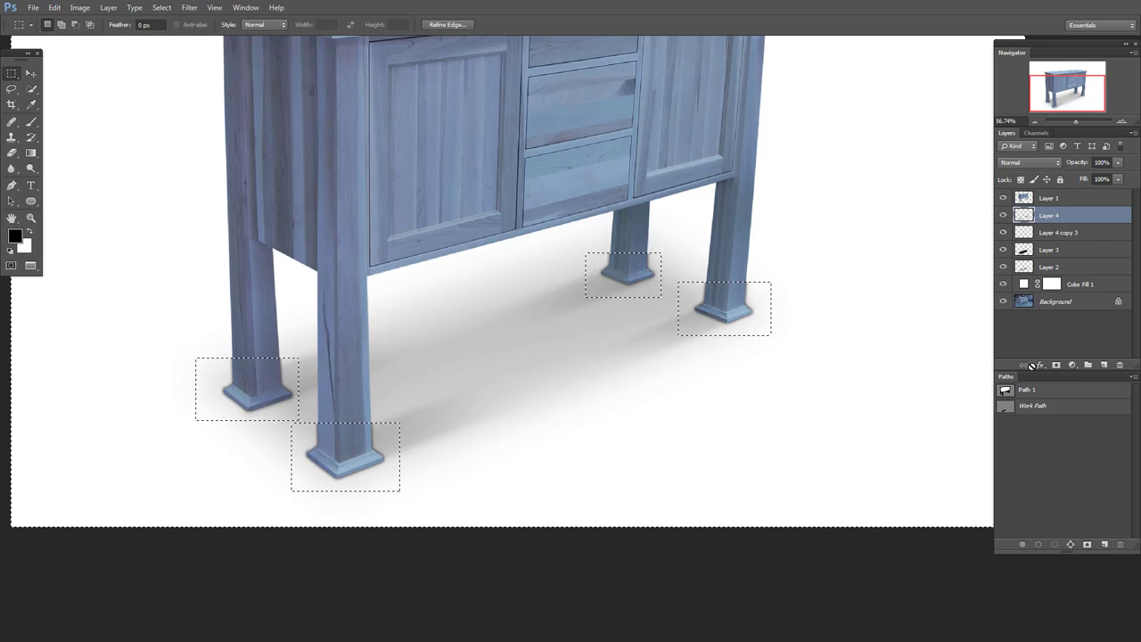
pyautogui.hotkey('ctrl', 'd')
pyautogui.scroll(3, 752, 262)
pyautogui.scroll(2, 752, 262)
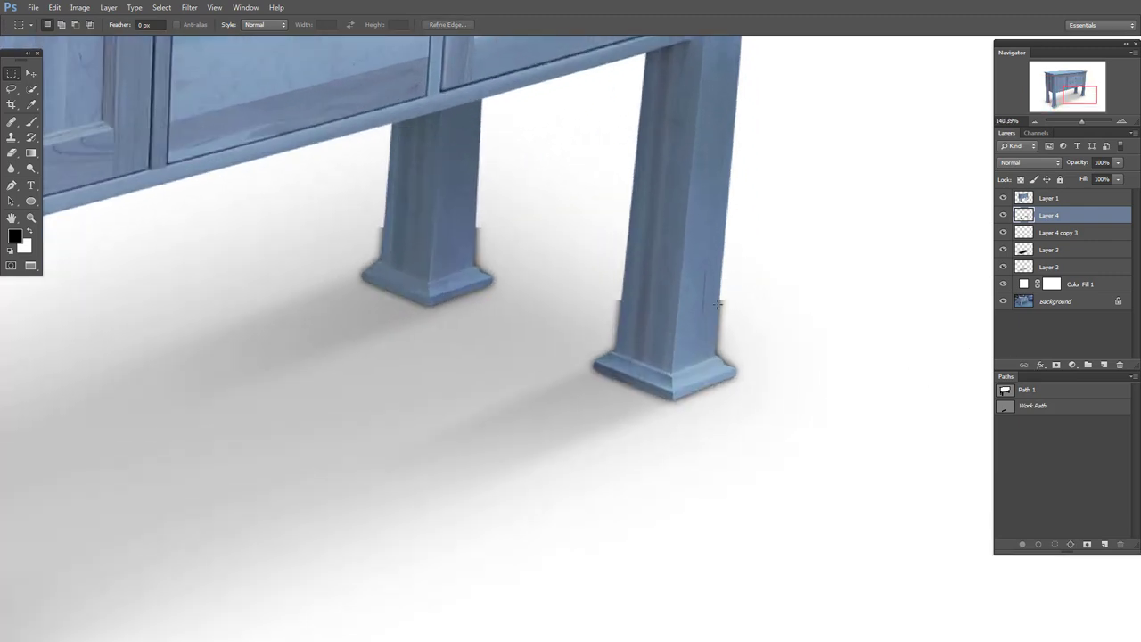
pyautogui.moveTo(714, 319); pyautogui.dragTo(727, 291)
pyautogui.scroll(-3, 727, 292)
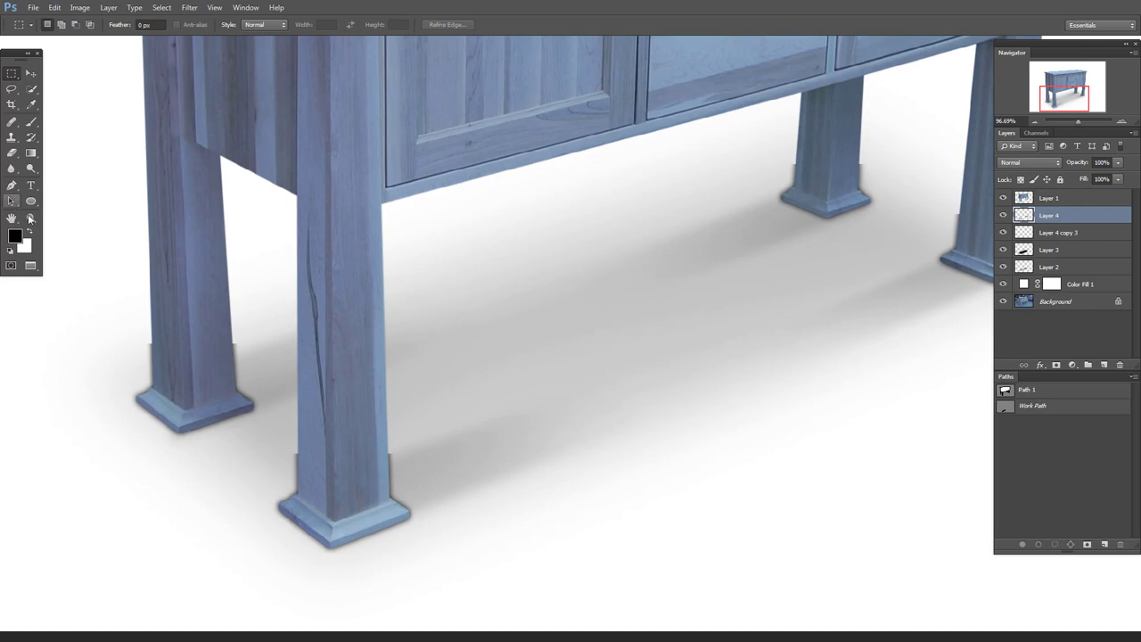
# Step: Erase the hard shadow fringe beside the front legs with a smaller 100%-opacity eraser
pyautogui.click(12, 154)
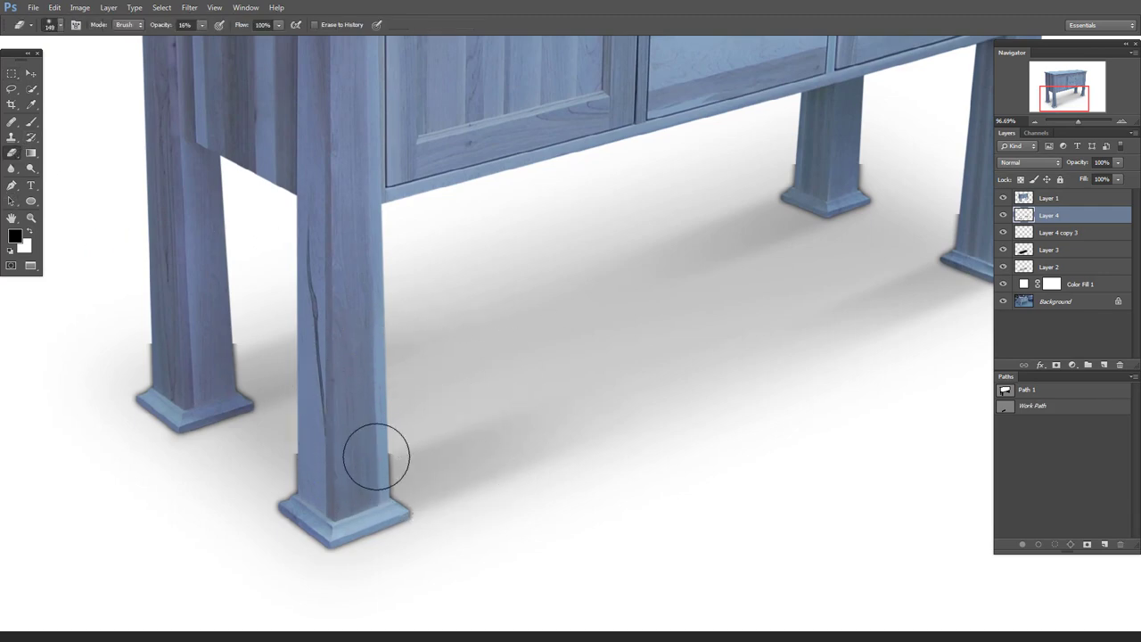
pyautogui.moveTo(407, 474); pyautogui.dragTo(398, 413)
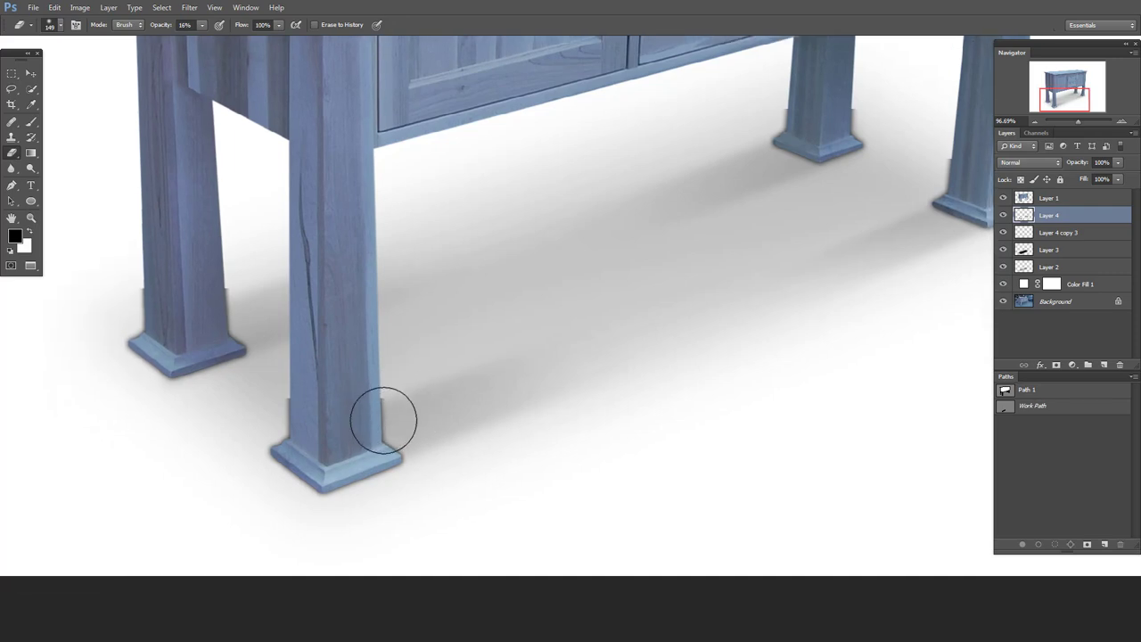
pyautogui.click(185, 25)
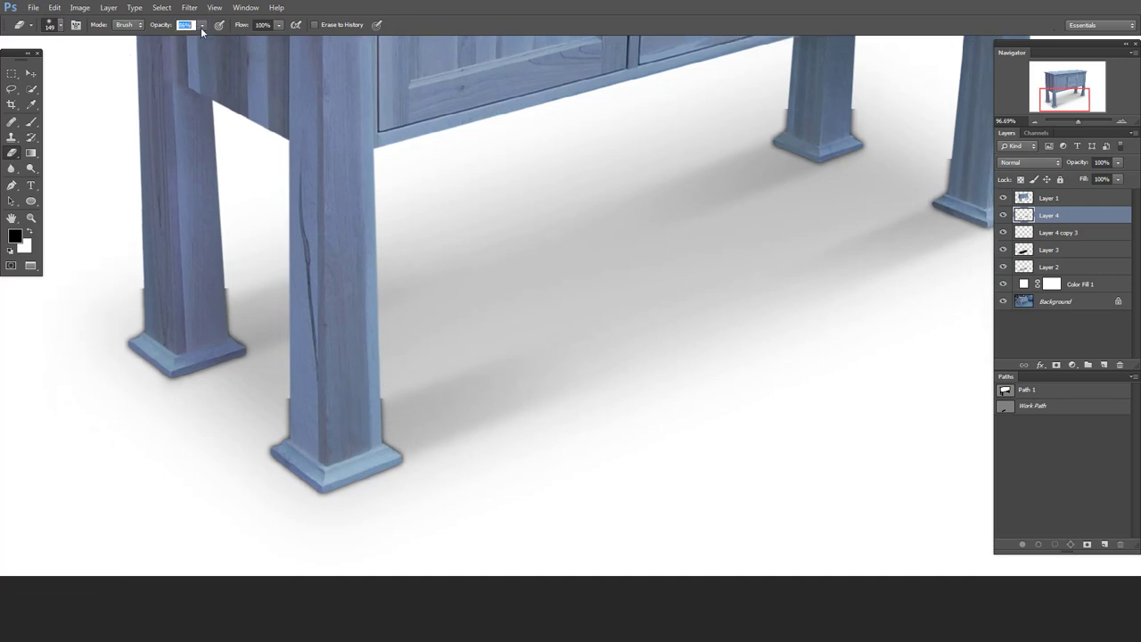
pyautogui.scroll(1, 437, 357)
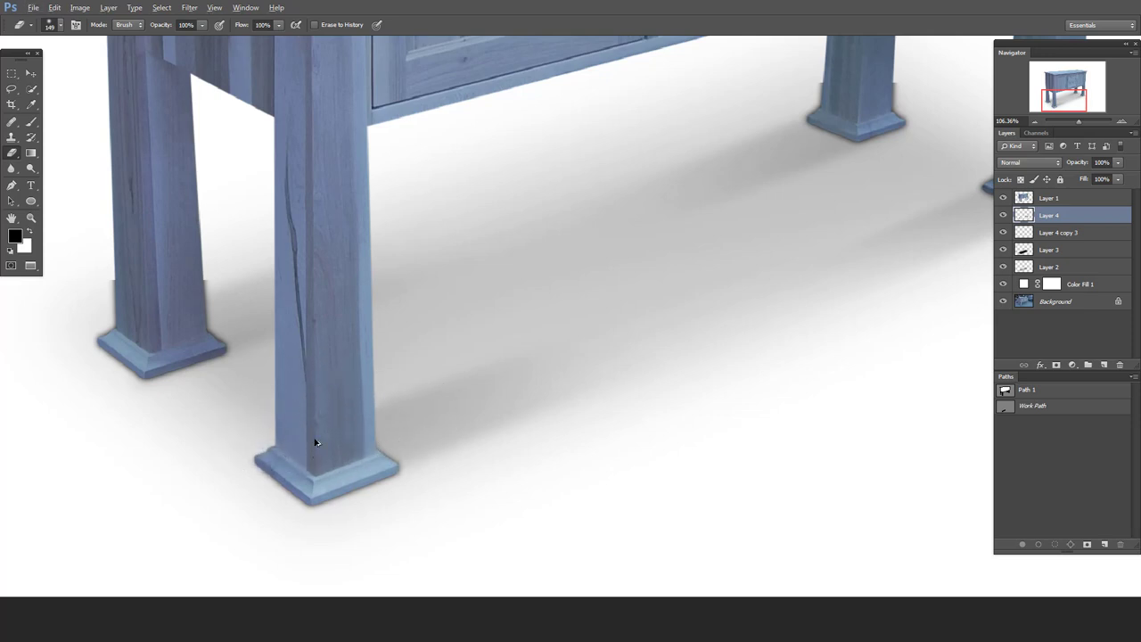
pyautogui.press('[')
pyautogui.press('[')
pyautogui.press('[')
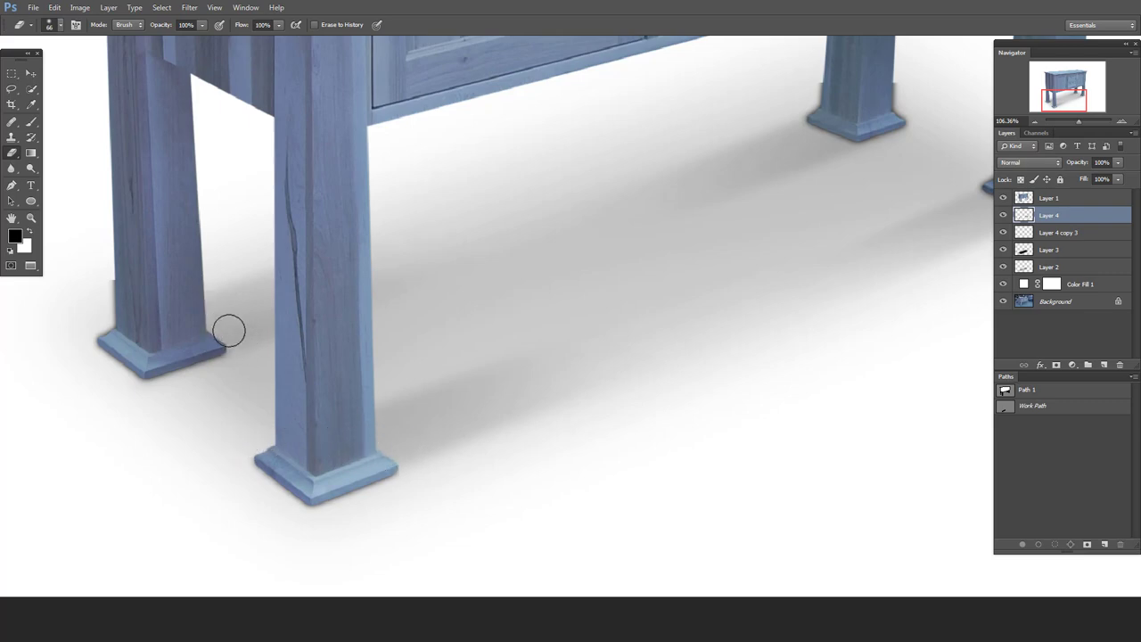
pyautogui.scroll(-2, 229, 330)
pyautogui.scroll(-1, 685, 288)
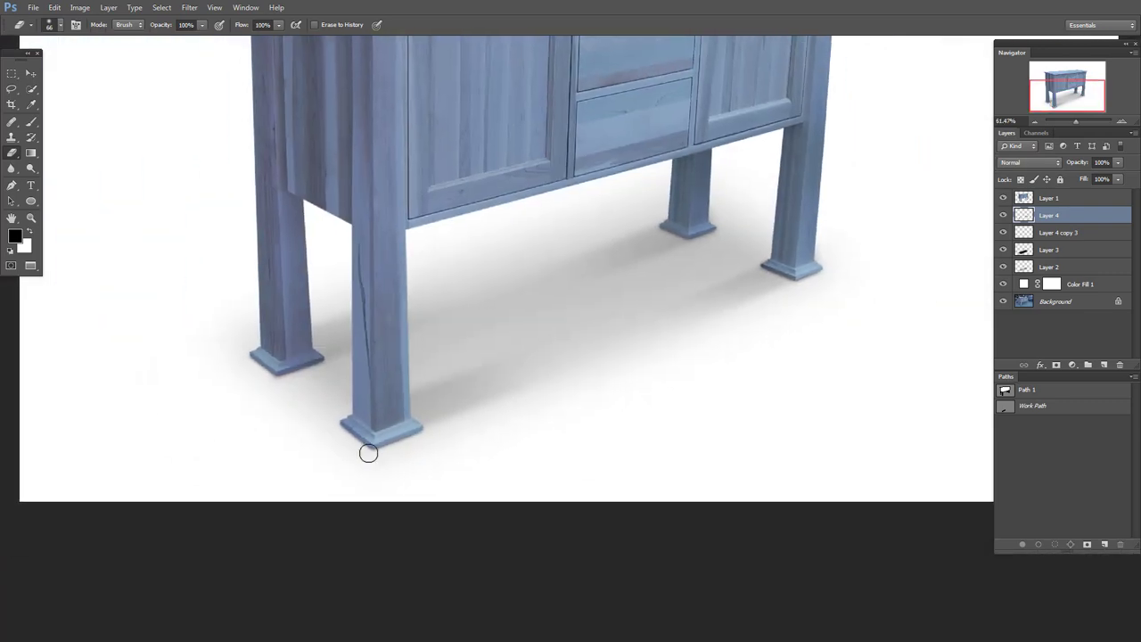
pyautogui.scroll(1, 368, 453)
pyautogui.scroll(1, 407, 448)
pyautogui.scroll(1, 264, 349)
pyautogui.scroll(1, 622, 416)
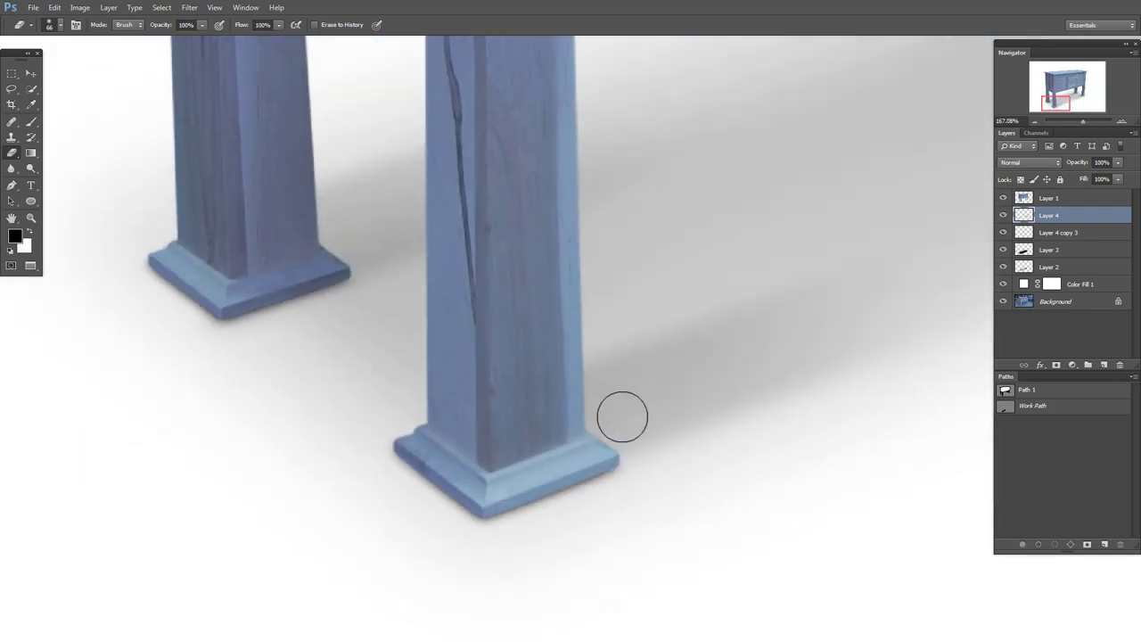
pyautogui.scroll(-2, 526, 497)
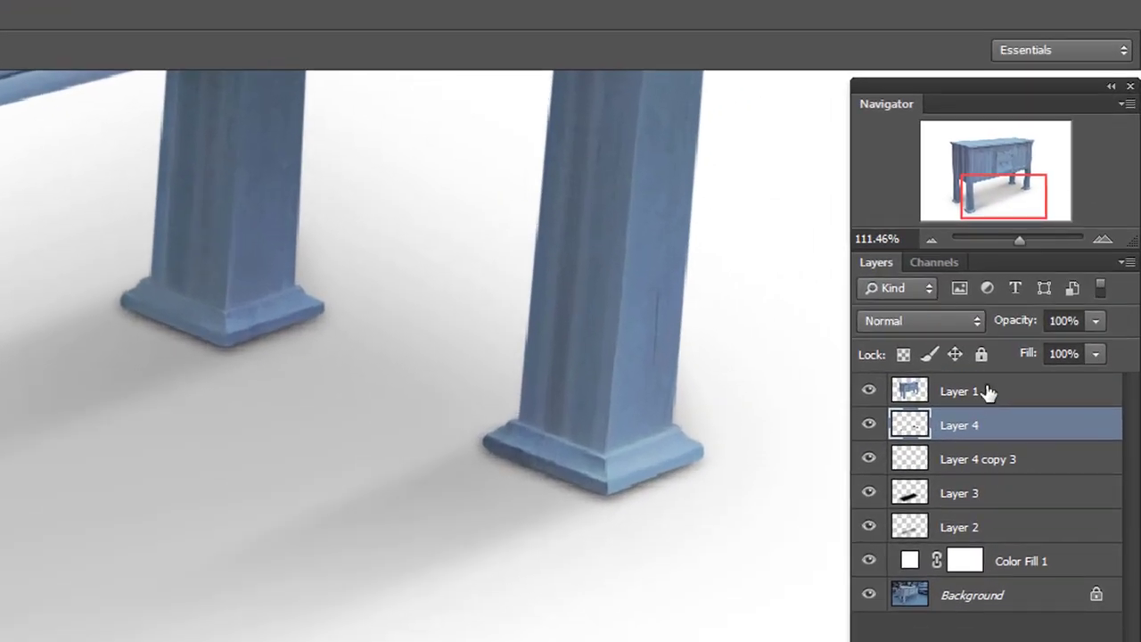
# Step: Lower Layer 4 to 60% opacity, compare it on and off, and fit the image on screen
pyautogui.click(1013, 321)
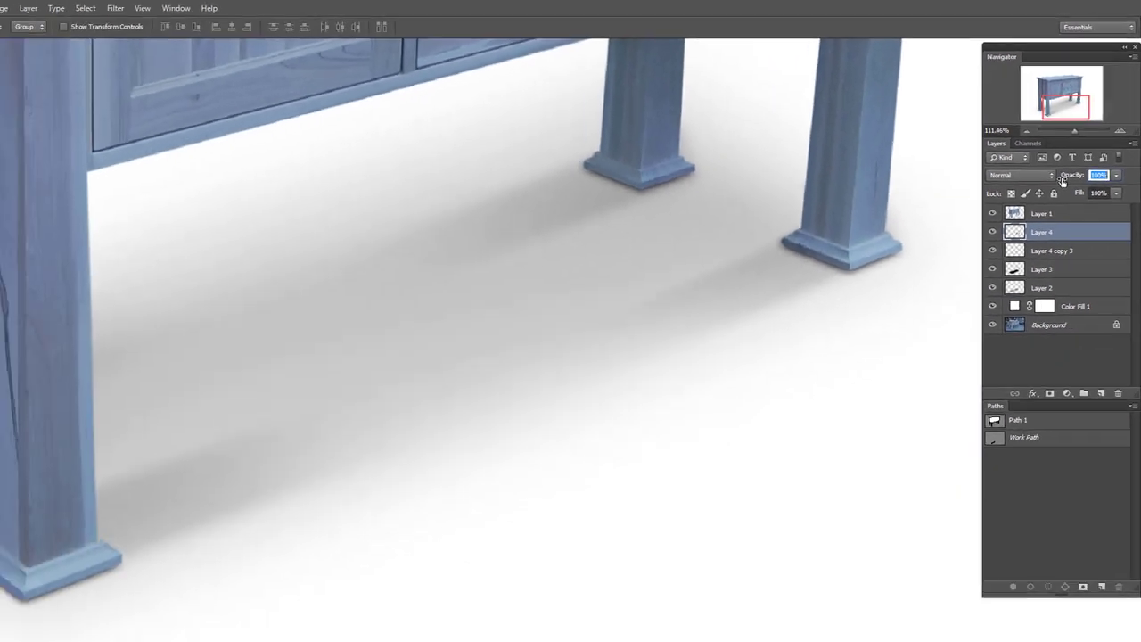
pyautogui.write('60')
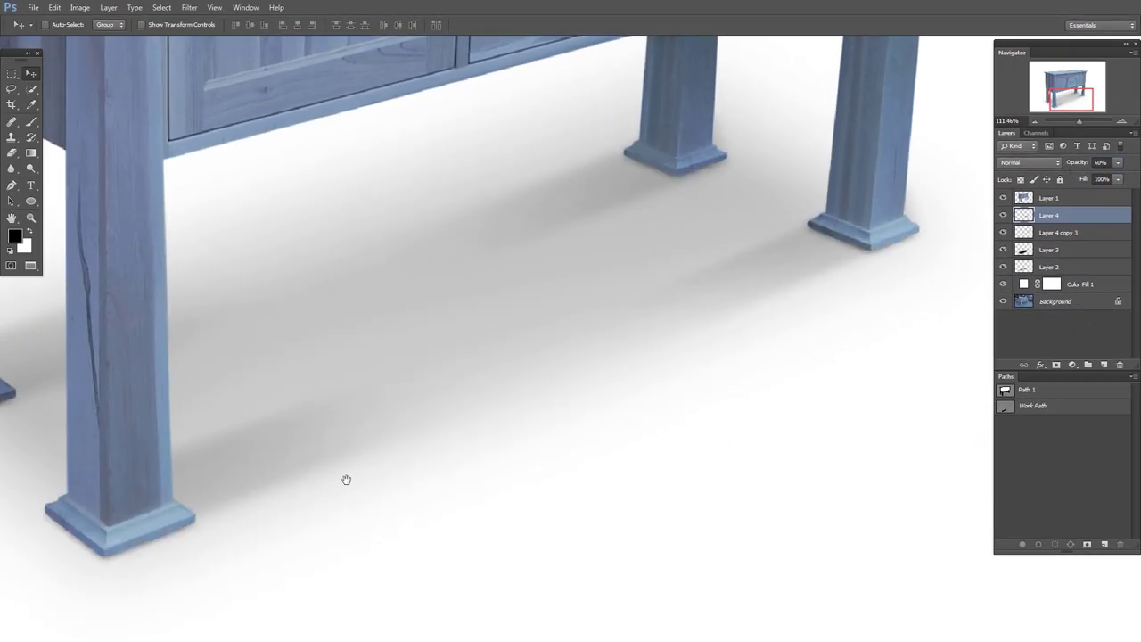
pyautogui.scroll(1, 347, 479)
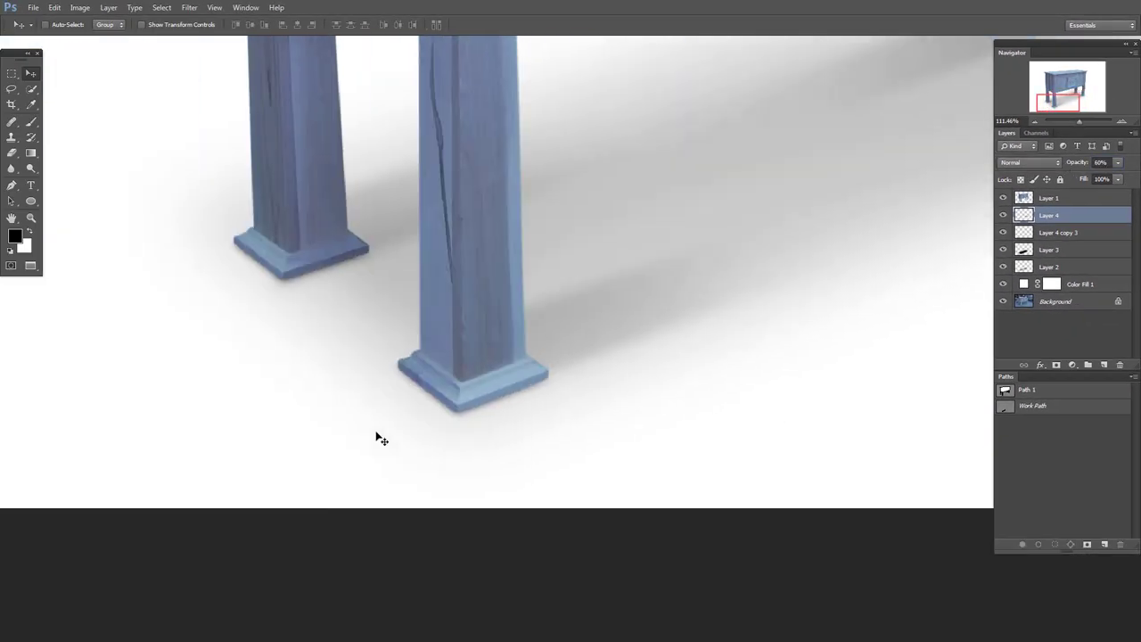
pyautogui.scroll(1, 377, 438)
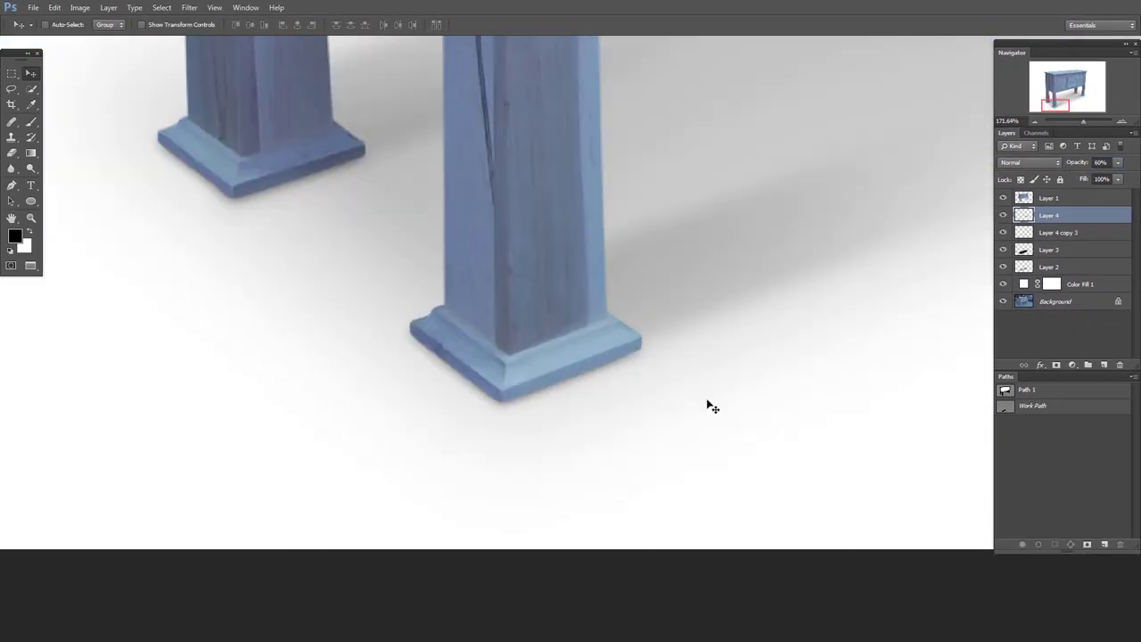
pyautogui.click(1004, 215)
pyautogui.click(1003, 216)
pyautogui.click(1003, 215)
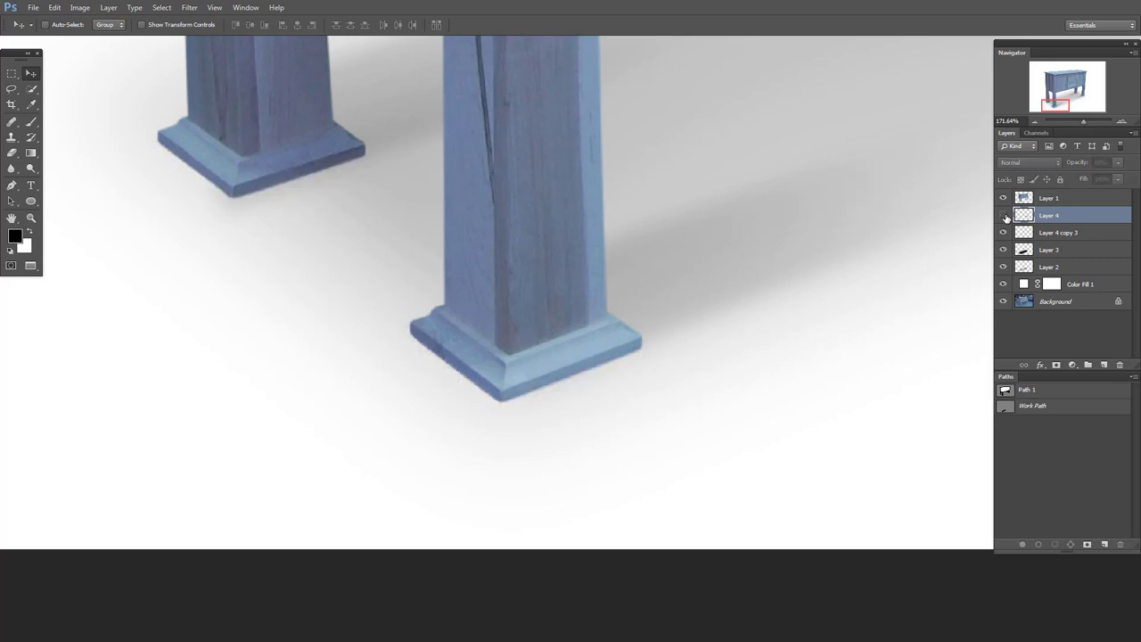
pyautogui.click(1004, 215)
pyautogui.hotkey('ctrl', '0')
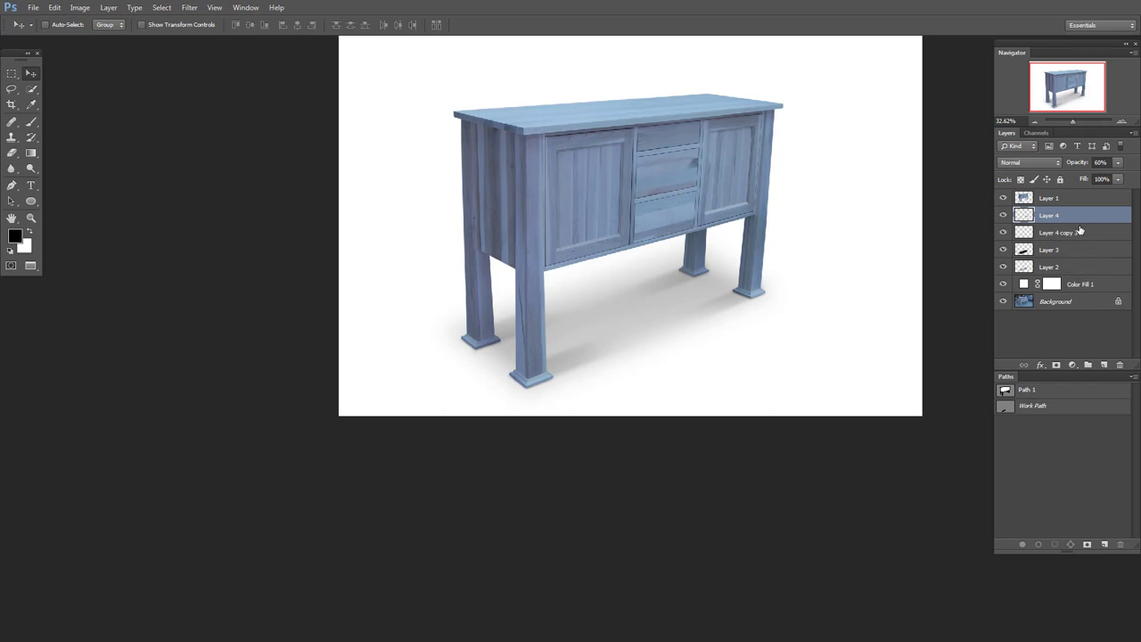
# Step: Group Layer 2 through Layer 4 into Group 1 and toggle it to compare
pyautogui.keyDown('shift'); pyautogui.click(1077, 269); pyautogui.keyUp('shift')
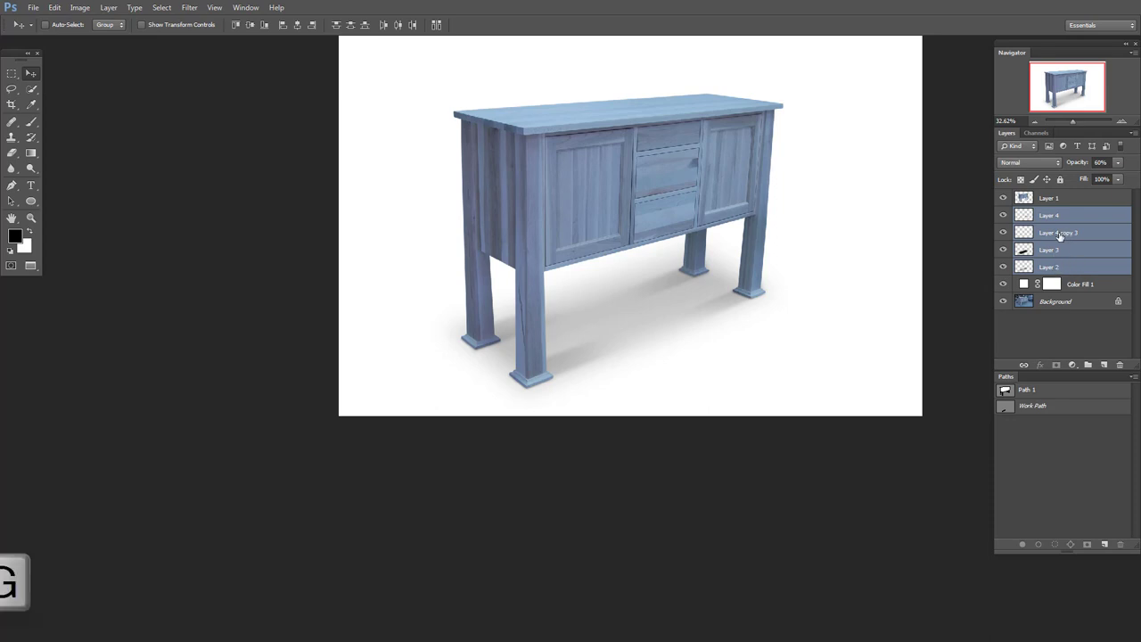
pyautogui.hotkey('ctrl', 'g')
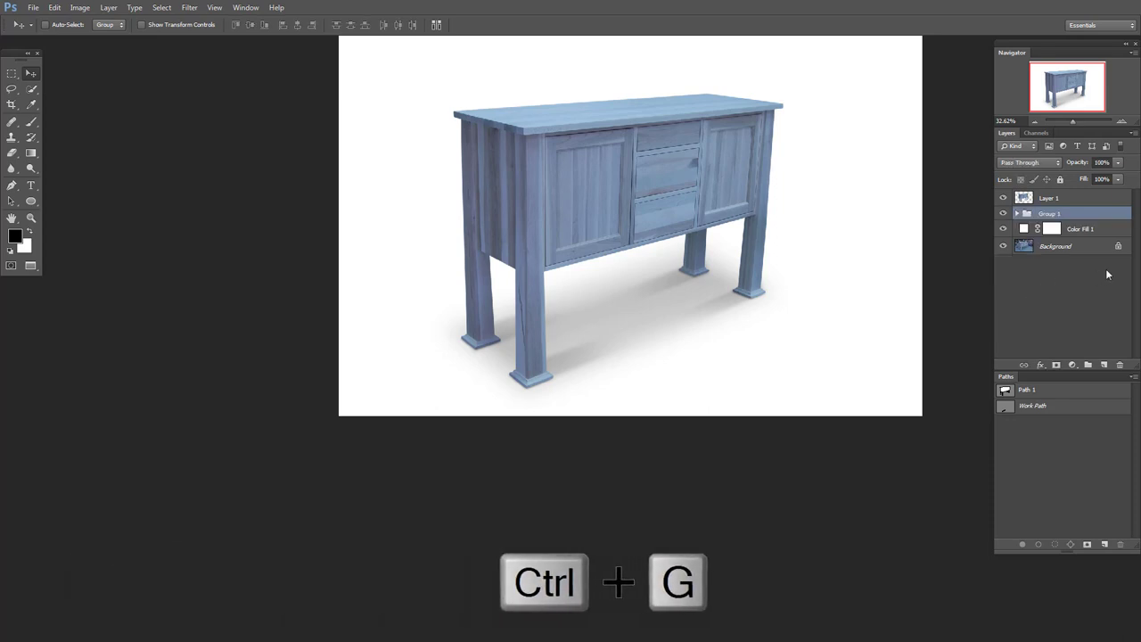
pyautogui.click(1003, 216)
pyautogui.click(1004, 216)
pyautogui.click(1003, 216)
pyautogui.click(1003, 215)
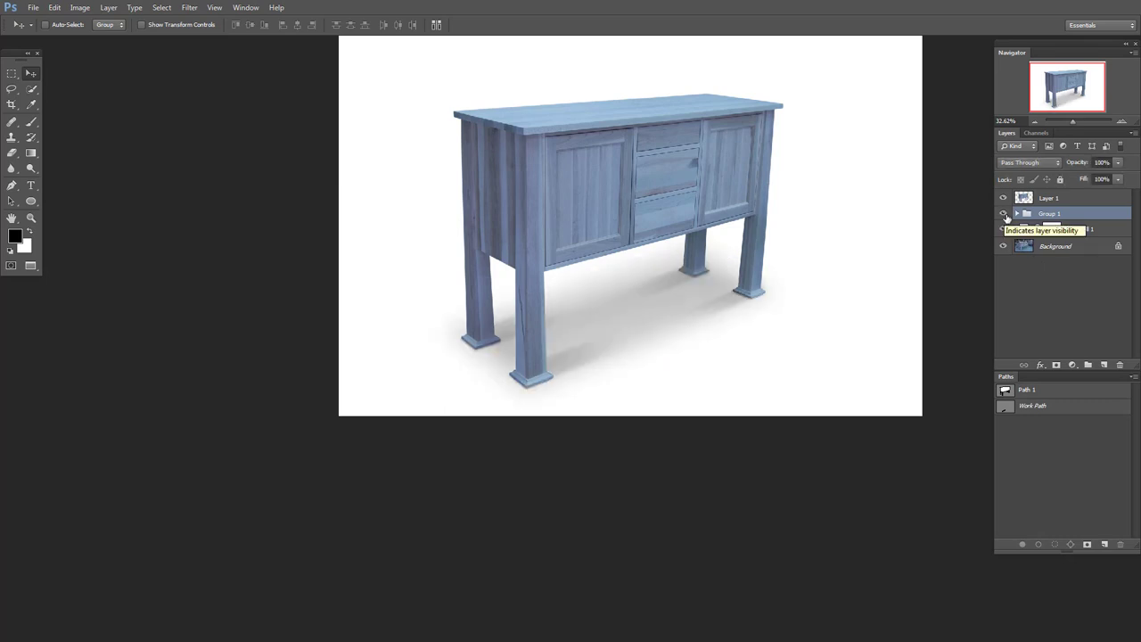